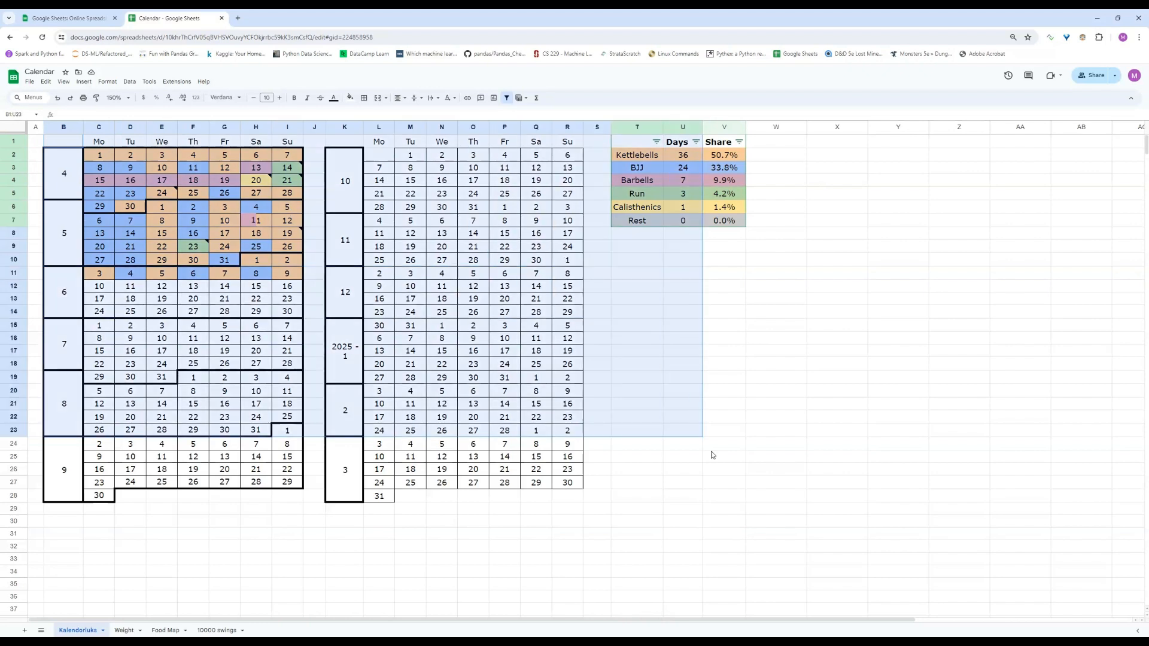
{"action": "left_click", "coordinate": [727, 510]}
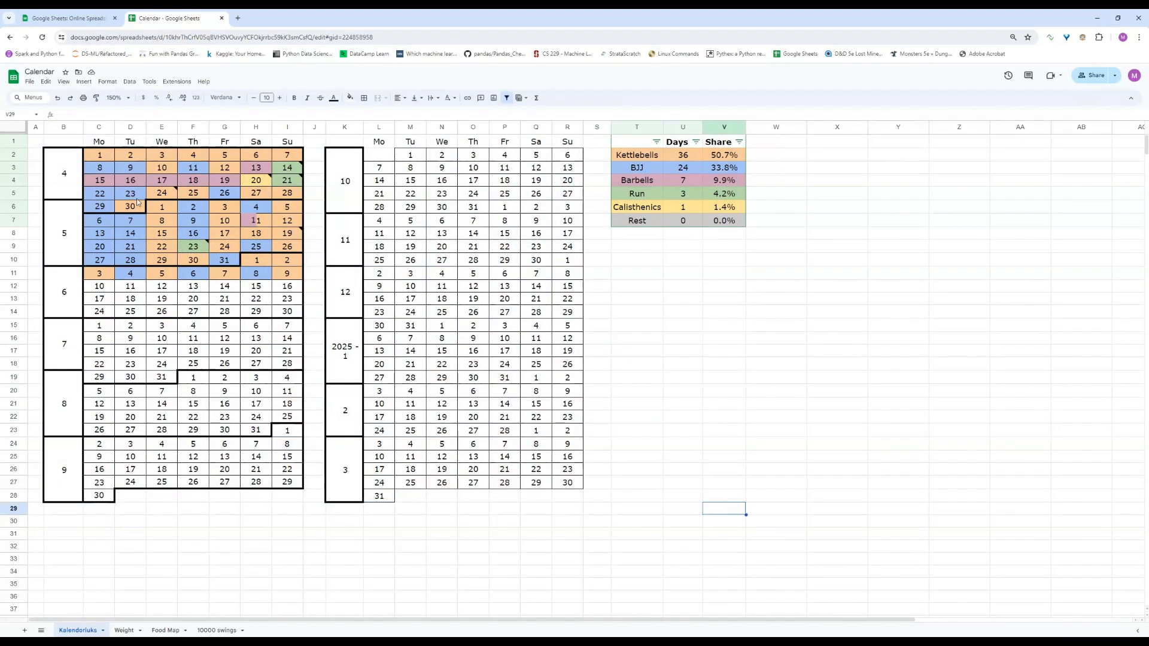
{"action": "left_click_drag", "start_coordinate": [633, 156], "coordinate": [731, 222]}
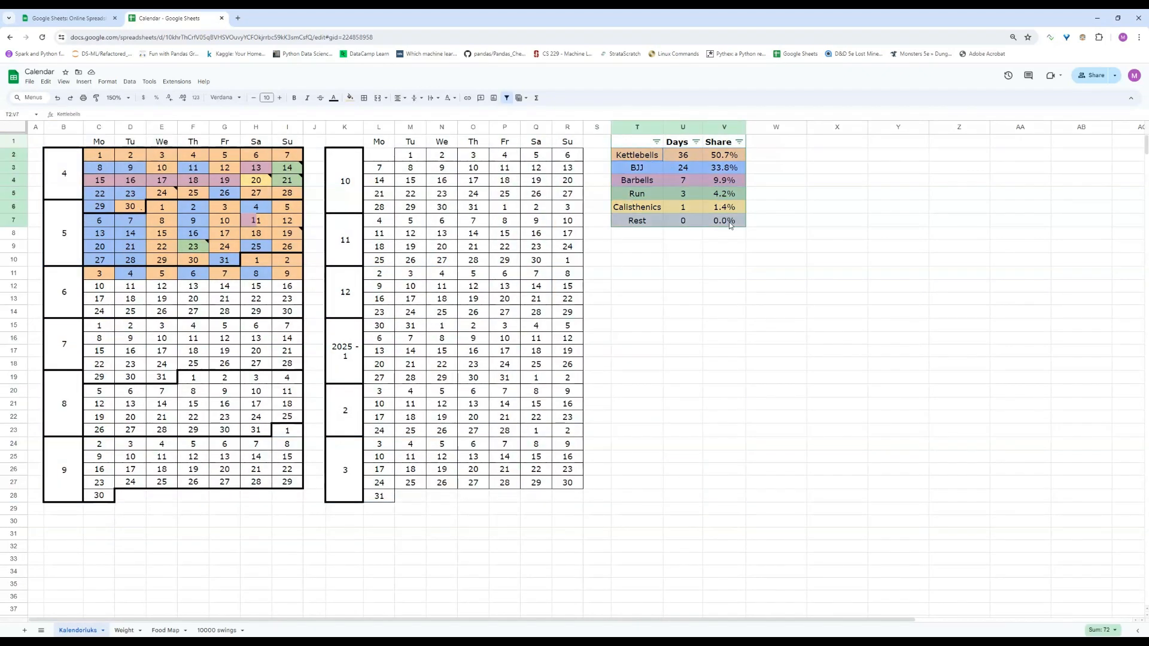
{"action": "left_click", "coordinate": [743, 287]}
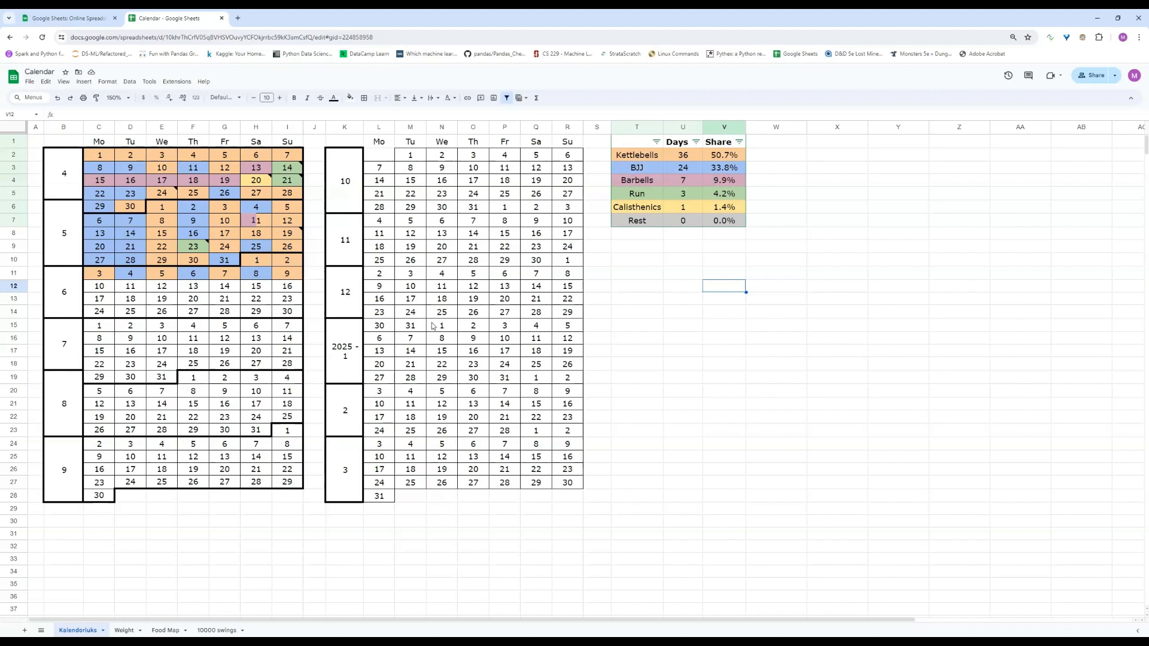
Fill the June 10–16 week in C12:I12 with the light blue used for BJJ
{"action": "left_click", "coordinate": [637, 312]}
{"action": "left_click_drag", "start_coordinate": [94, 290], "coordinate": [279, 293]}
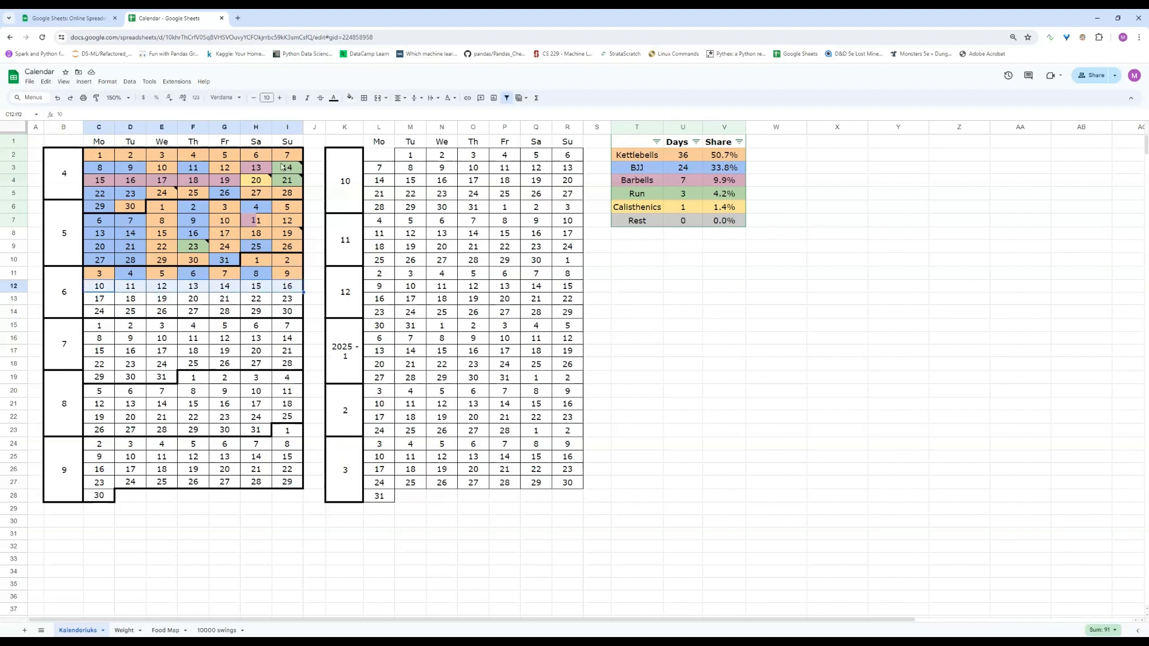
{"action": "left_click", "coordinate": [357, 99]}
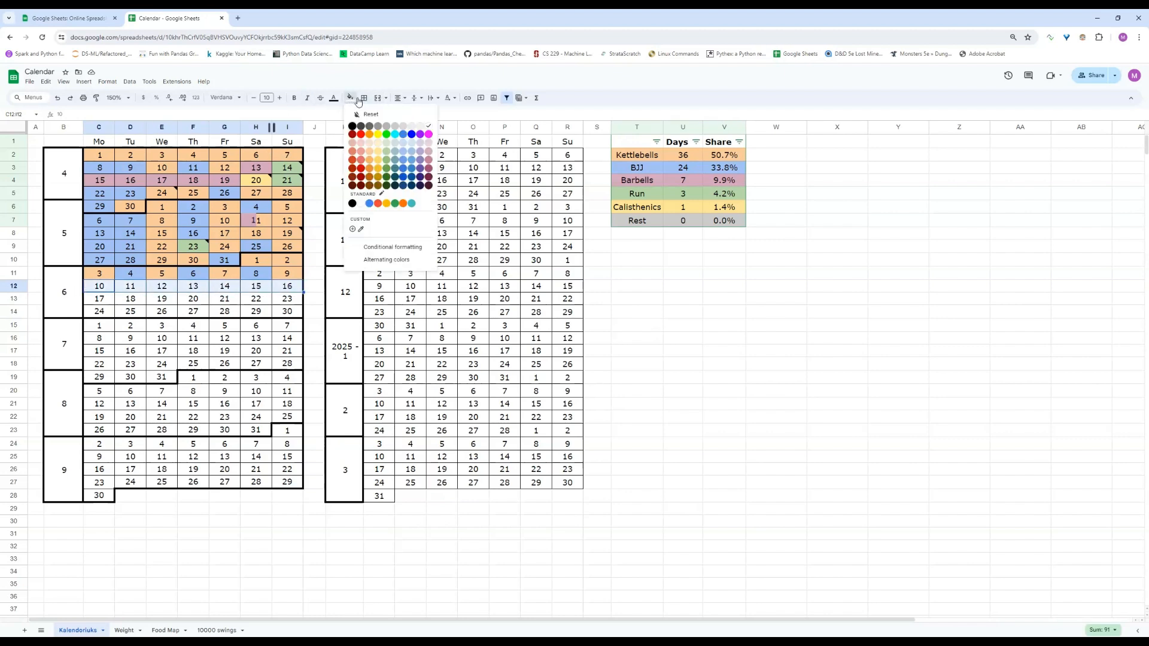
{"action": "left_click", "coordinate": [403, 154]}
{"action": "left_click", "coordinate": [683, 311]}
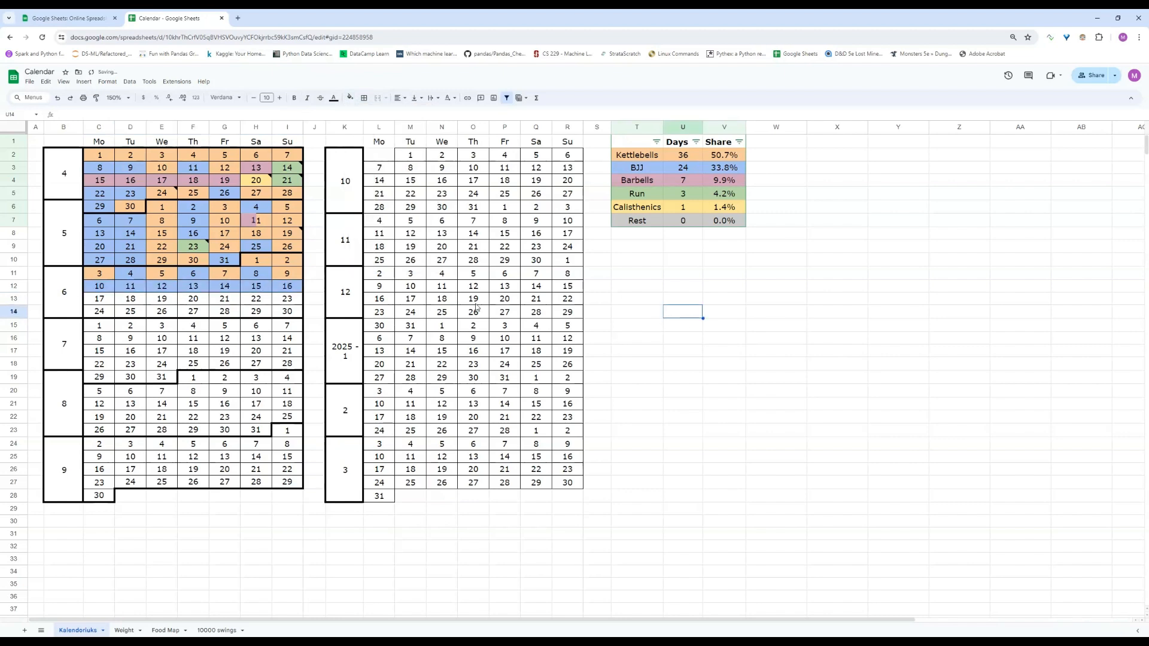
Refresh the Power Tools Function by Color results and check the BJJ row in the activity summary
{"action": "left_click", "coordinate": [150, 82]}
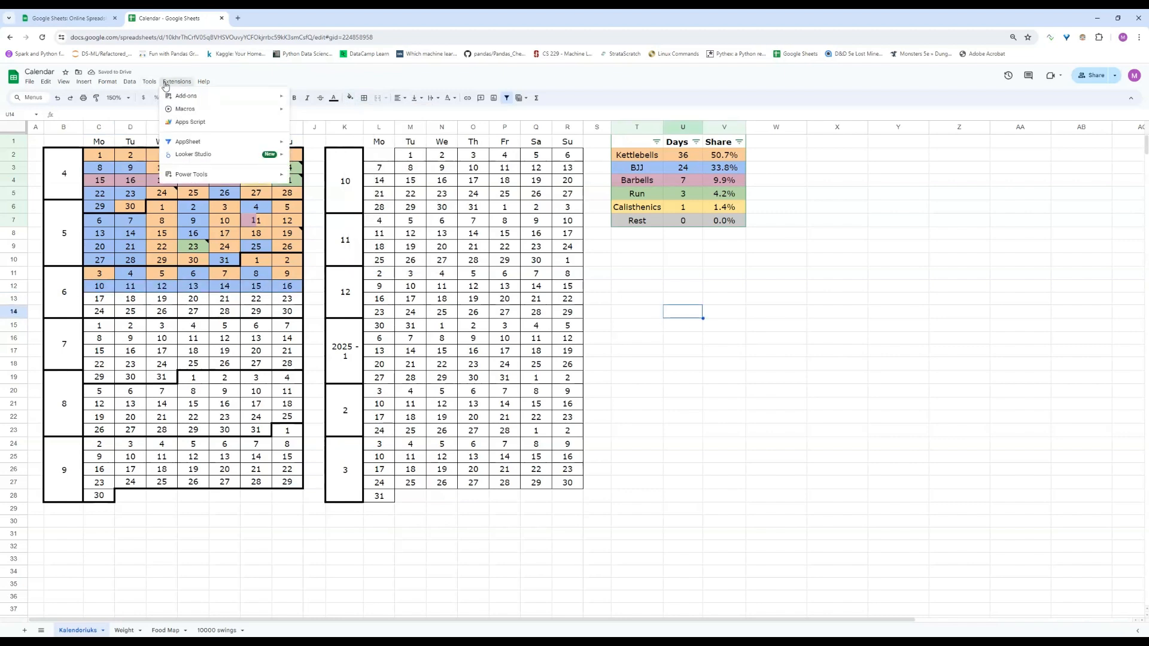
{"action": "mouse_move", "coordinate": [177, 82]}
{"action": "mouse_move", "coordinate": [194, 178]}
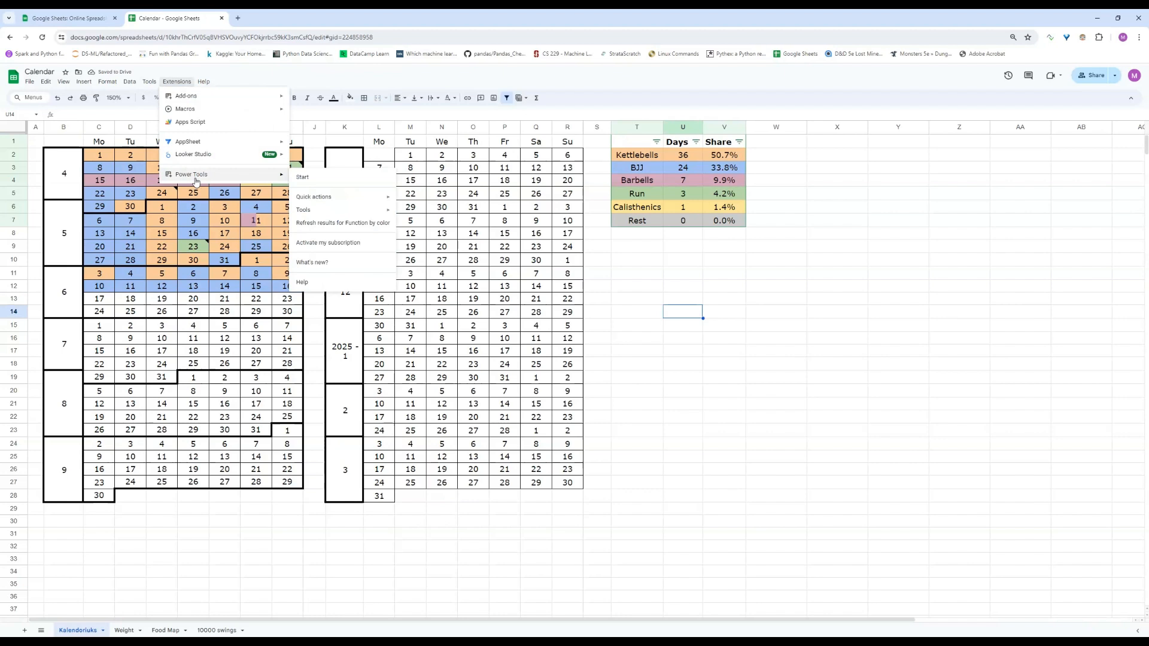
{"action": "left_click", "coordinate": [337, 227]}
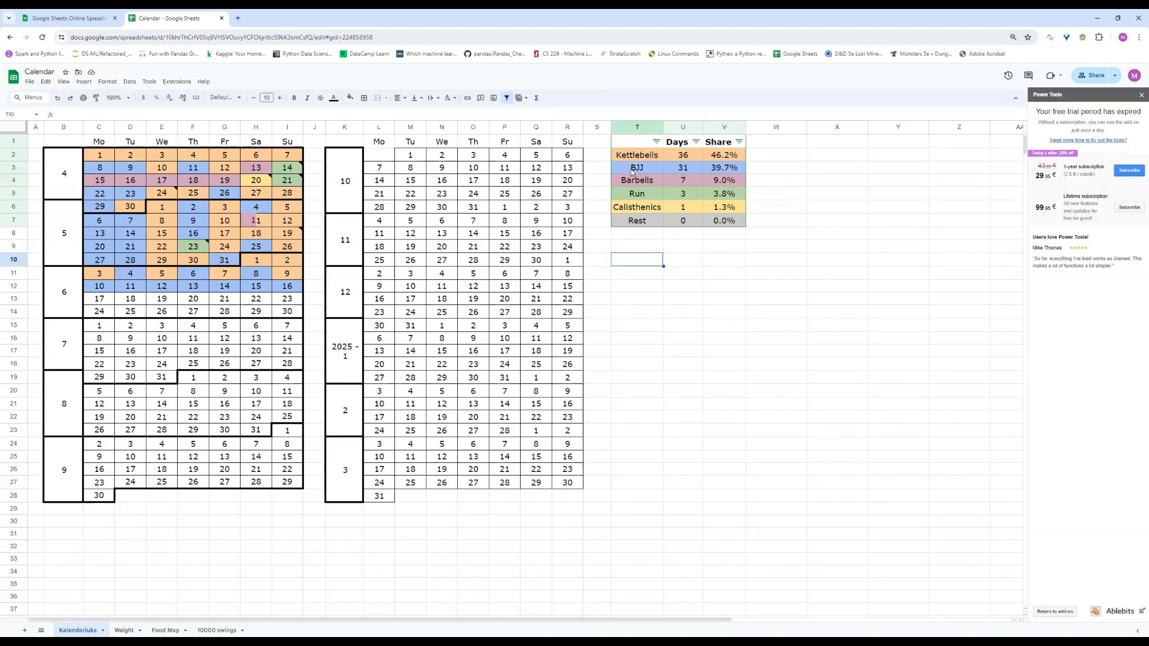
{"action": "left_click_drag", "start_coordinate": [630, 170], "coordinate": [725, 168]}
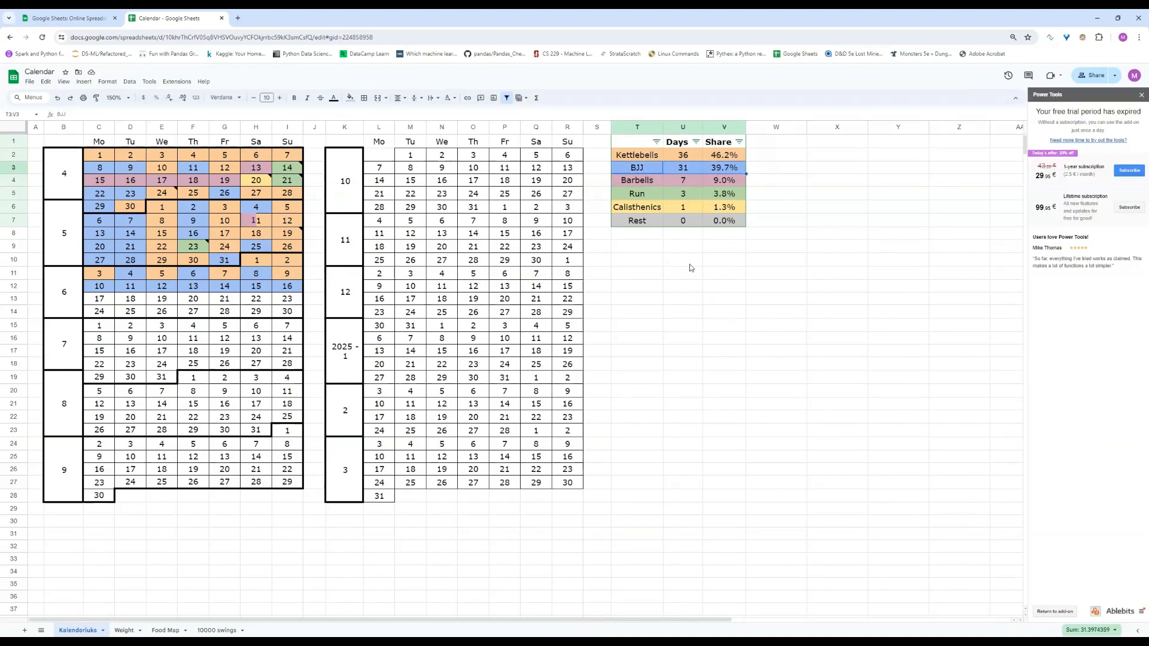
{"action": "left_click", "coordinate": [671, 299]}
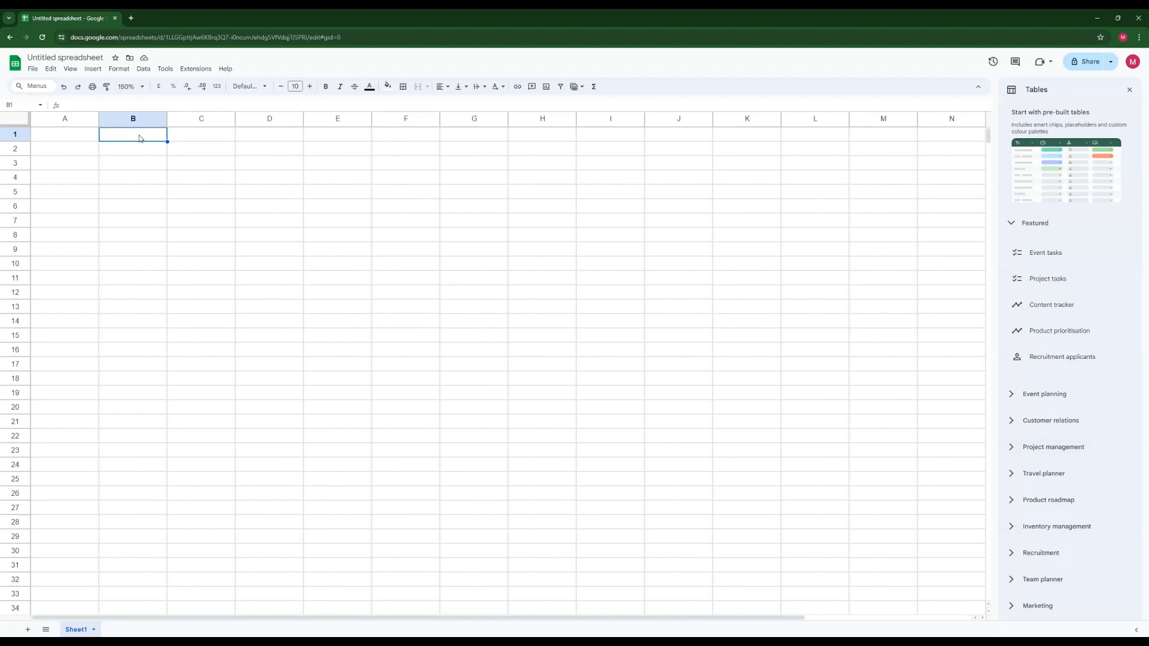
Paste the copied calendar at B1 of the blank spreadsheet and narrow the weekday columns C:I and L:R
{"action": "key", "text": "ctrl+v"}
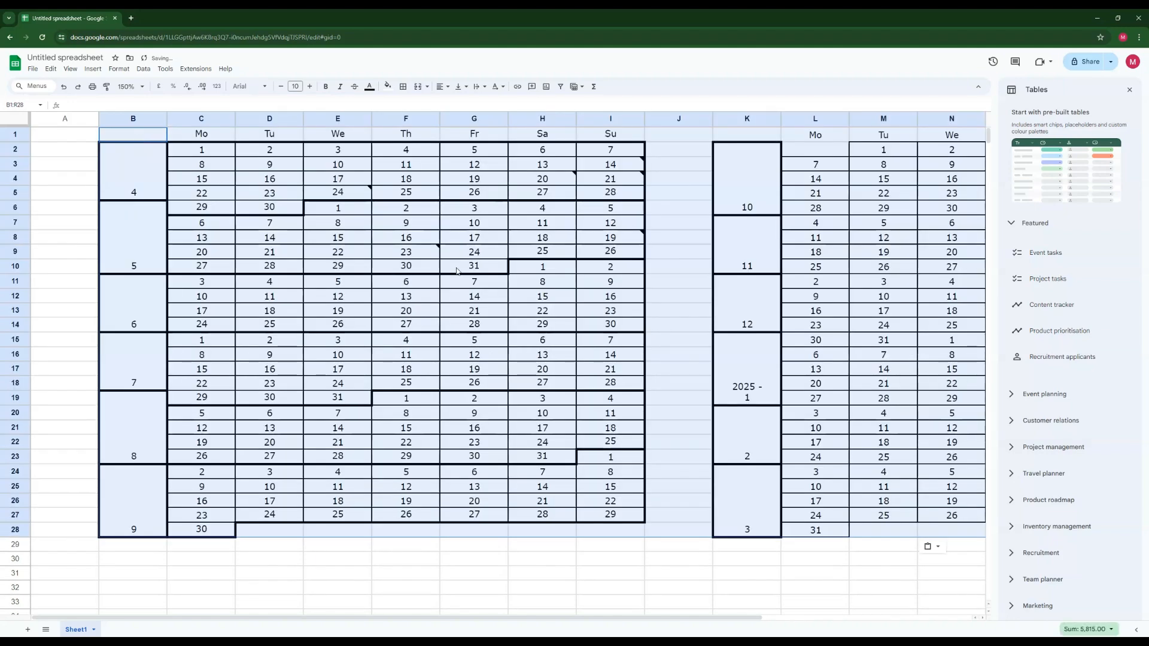
{"action": "left_click", "coordinate": [456, 269]}
{"action": "left_click_drag", "start_coordinate": [197, 120], "coordinate": [895, 117]}
{"action": "left_click", "coordinate": [659, 118]}
Center the month labels in B2:B28 and K2:K28 both horizontally and vertically
{"action": "left_click", "coordinate": [136, 192]}
{"action": "left_click_drag", "start_coordinate": [137, 192], "coordinate": [146, 486]}
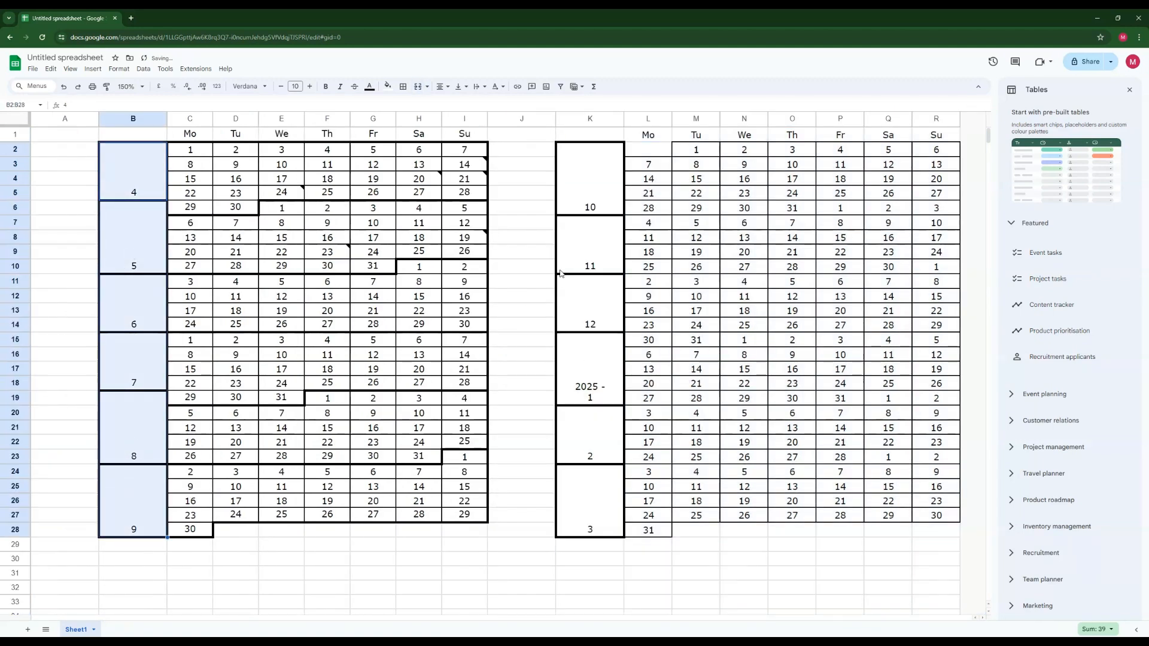
{"action": "left_click_drag", "start_coordinate": [592, 179], "coordinate": [586, 505]}
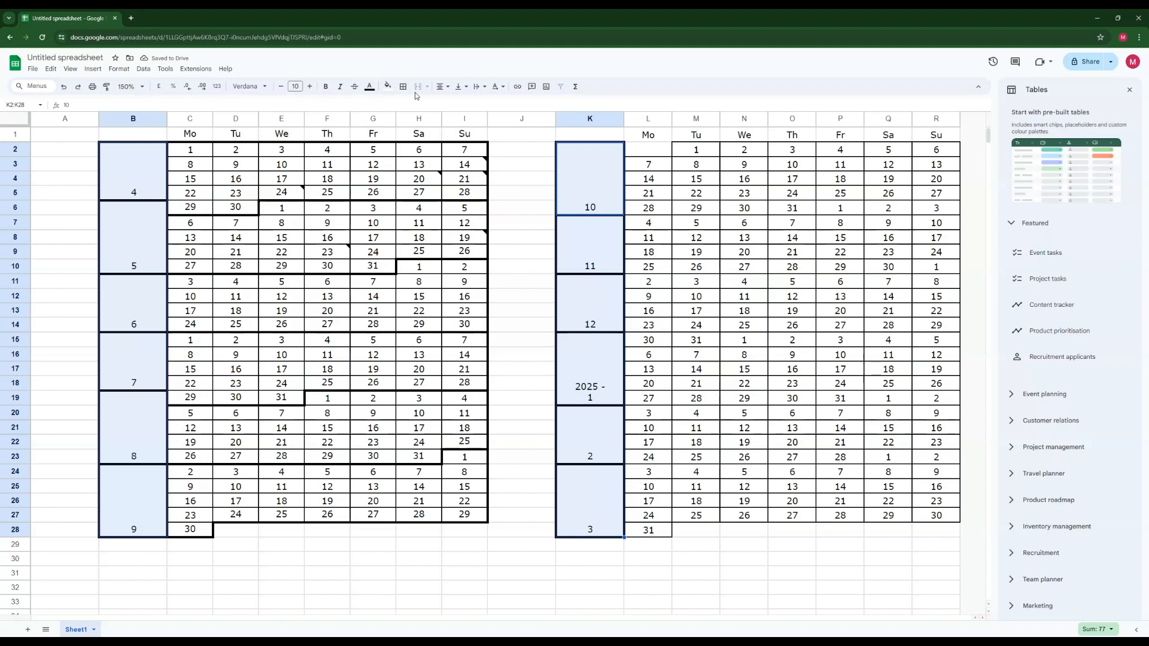
{"action": "left_click", "coordinate": [442, 87]}
{"action": "left_click", "coordinate": [462, 89]}
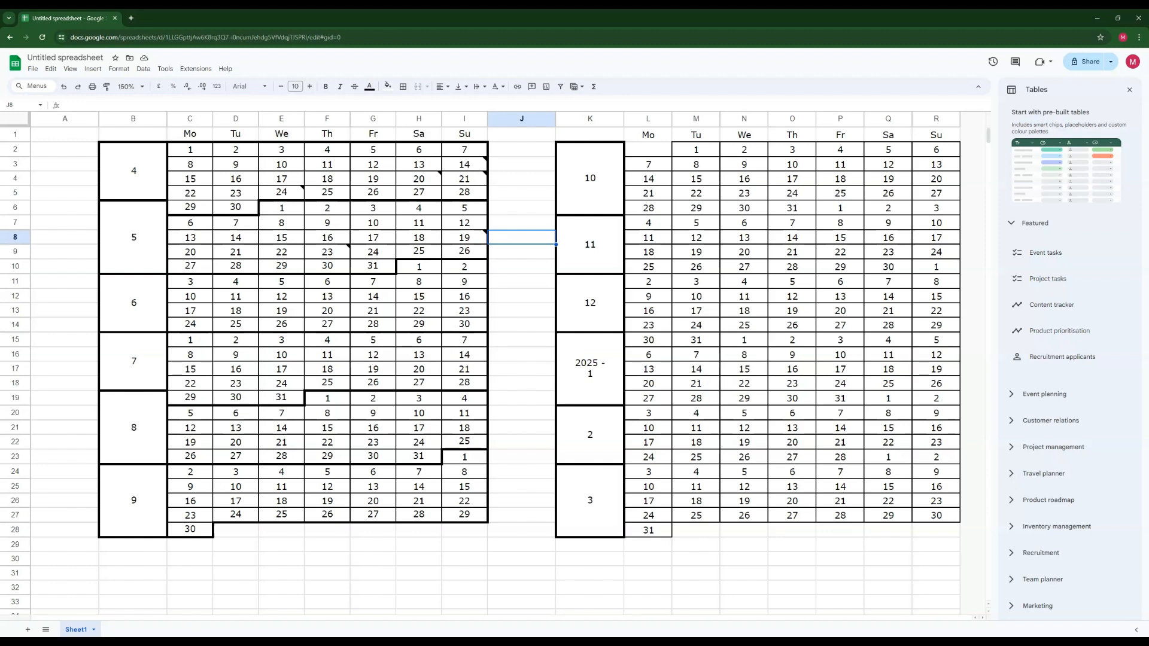
{"action": "left_click", "coordinate": [419, 340]}
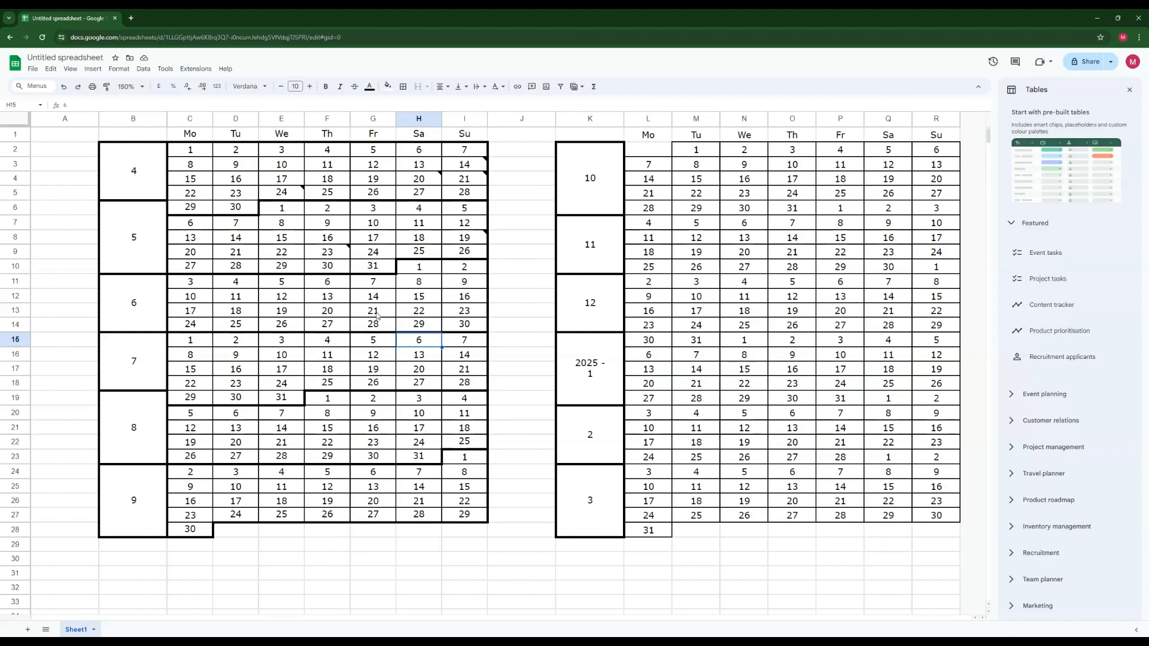
Search the Google Workspace Marketplace add-ons for Power Tools and open the listing by Ablebits
{"action": "left_click", "coordinate": [194, 69]}
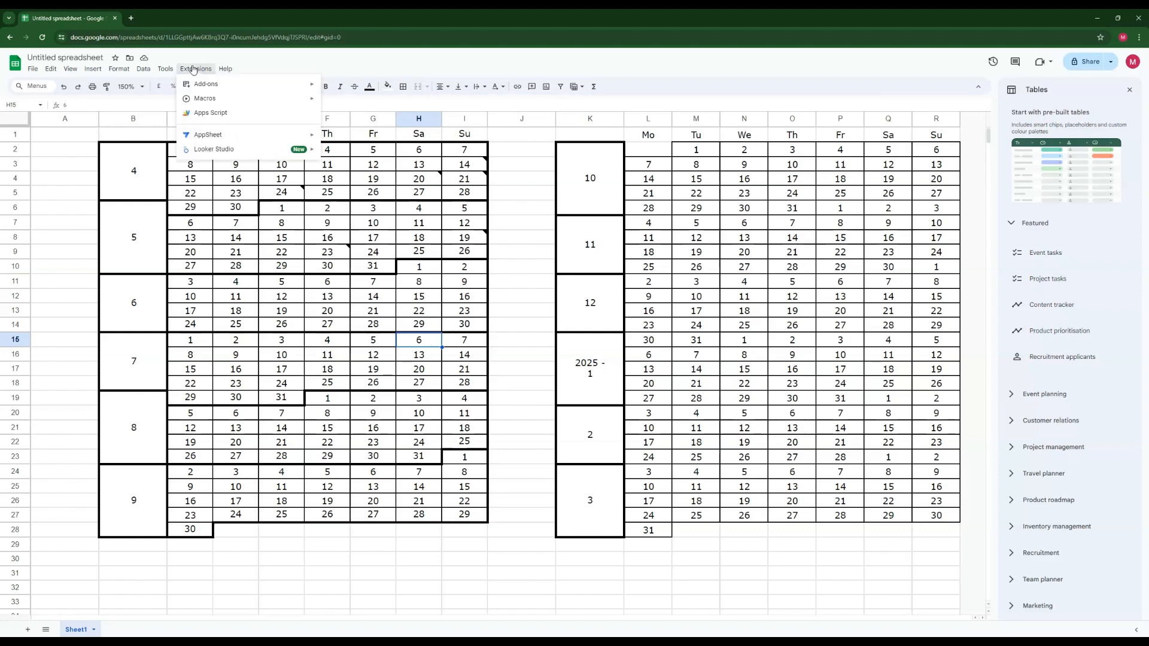
{"action": "mouse_move", "coordinate": [199, 86]}
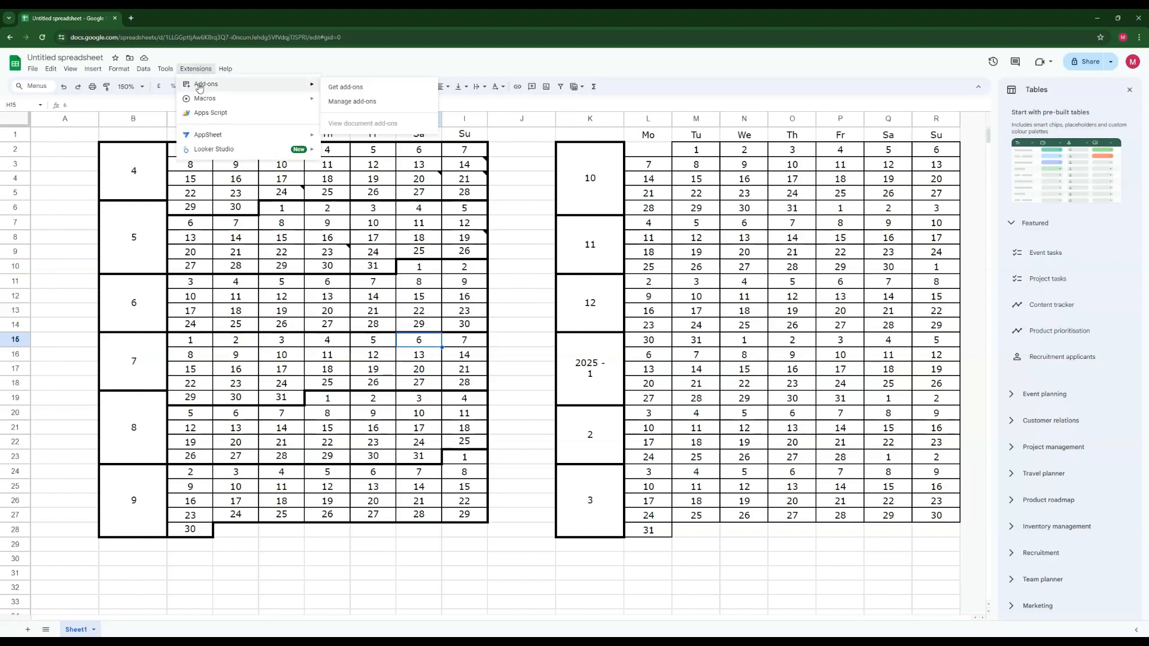
{"action": "left_click", "coordinate": [353, 91]}
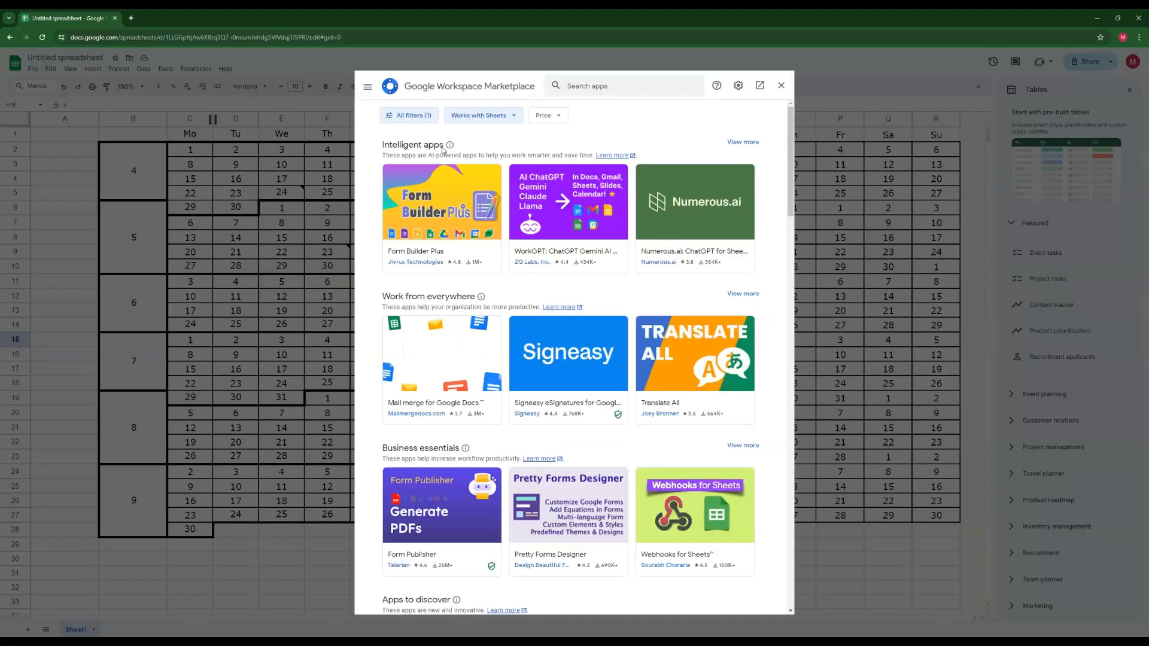
{"action": "left_click", "coordinate": [587, 85]}
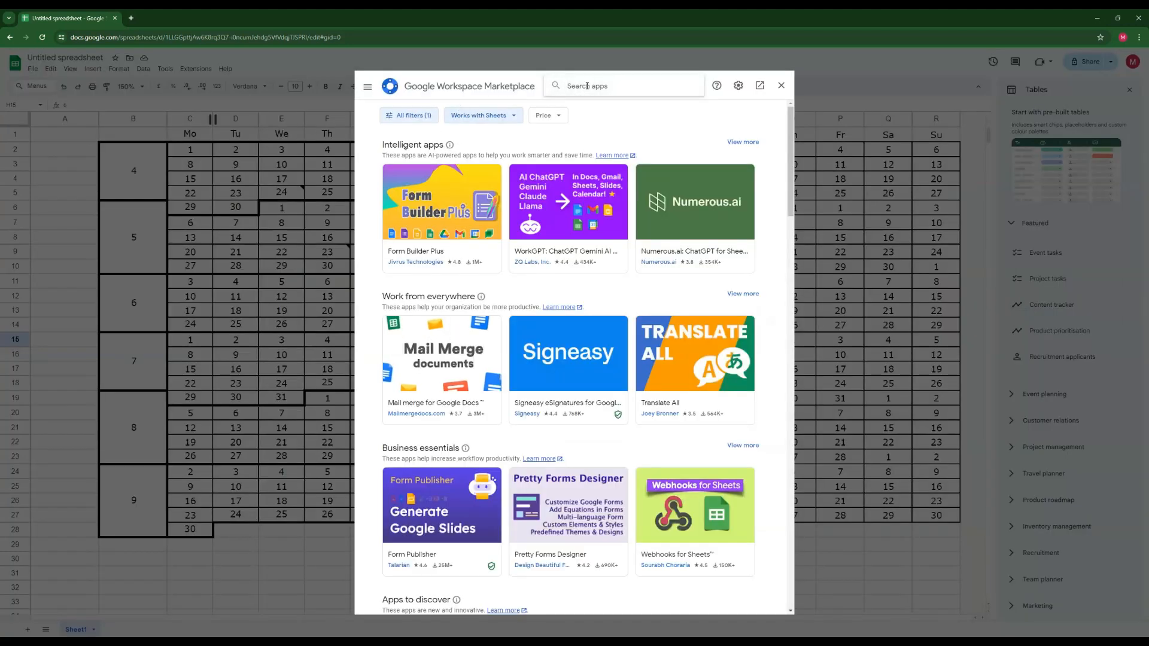
{"action": "type", "text": "powerapp"}
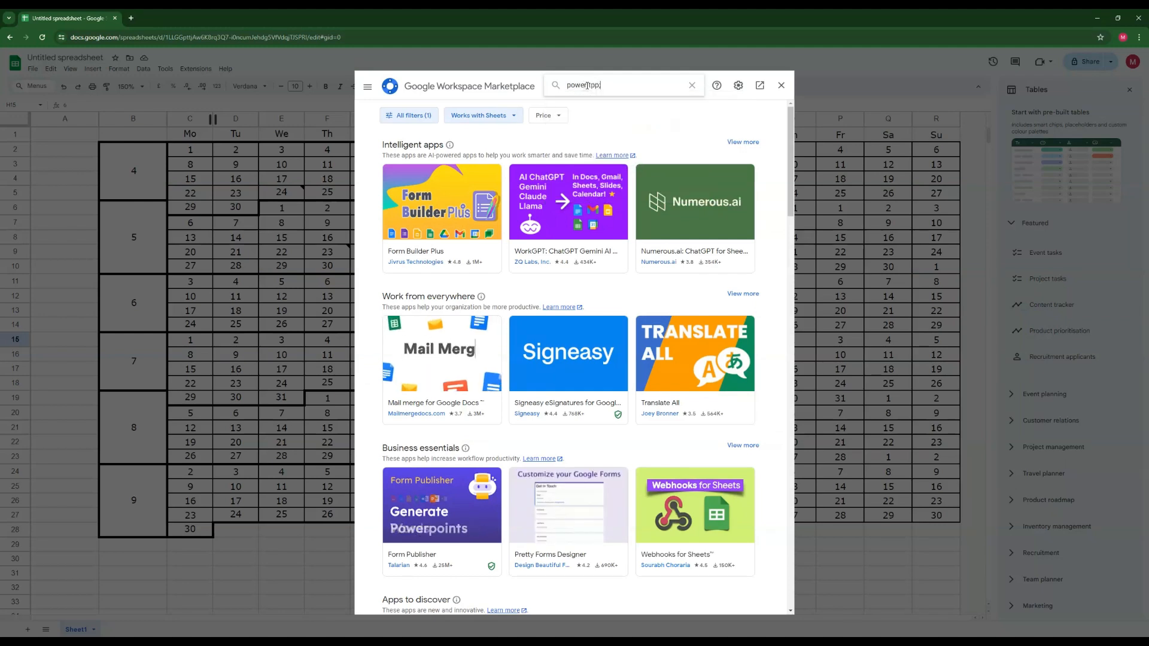
{"action": "key", "text": "BackSpace"}
{"action": "key", "text": "BackSpace"}
{"action": "key", "text": "BackSpace"}
{"action": "type", "text": "tool"}
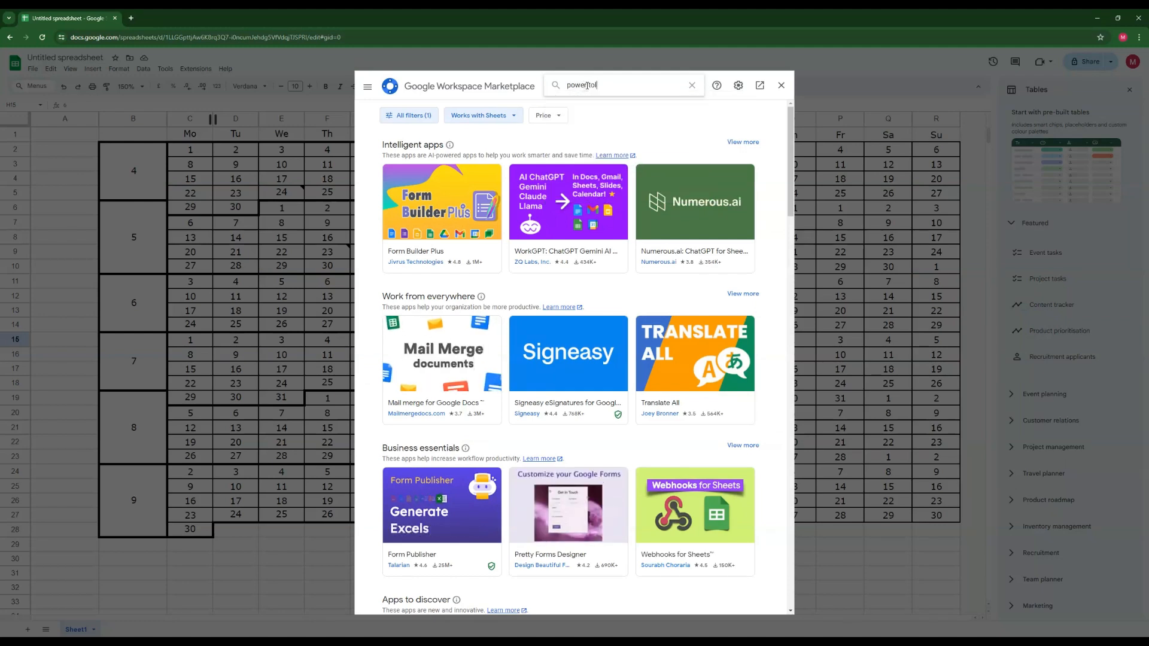
{"action": "key", "text": "BackSpace"}
{"action": "key", "text": "BackSpace"}
{"action": "key", "text": "BackSpace"}
{"action": "key", "text": "BackSpace"}
{"action": "type", "text": "too"}
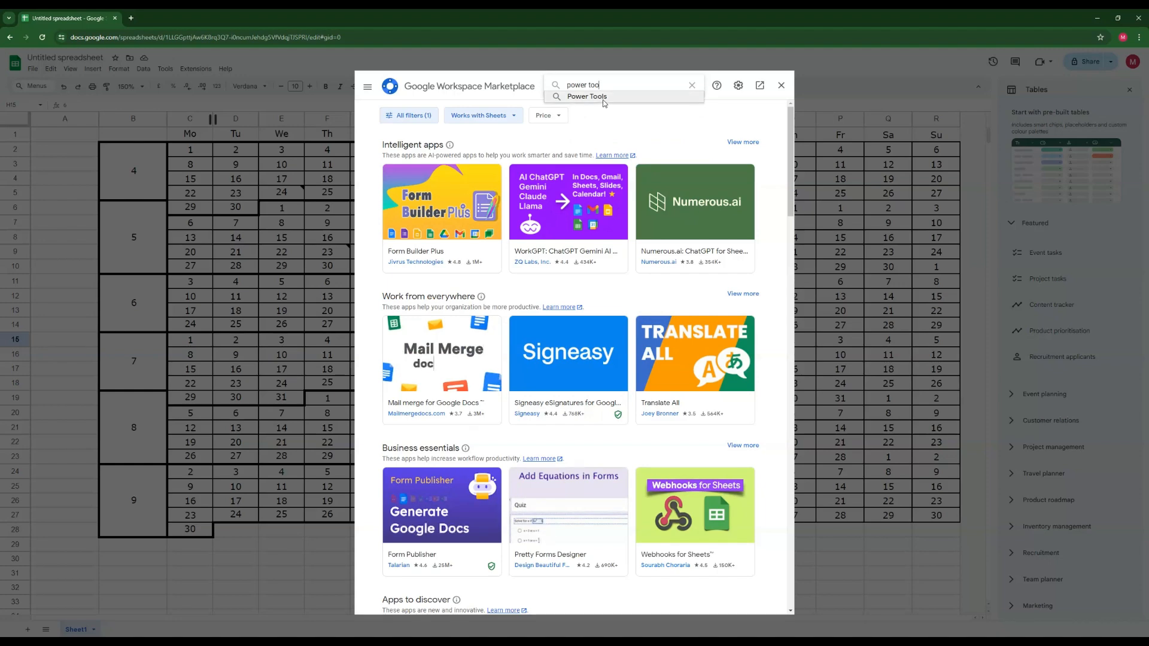
{"action": "left_click", "coordinate": [587, 96]}
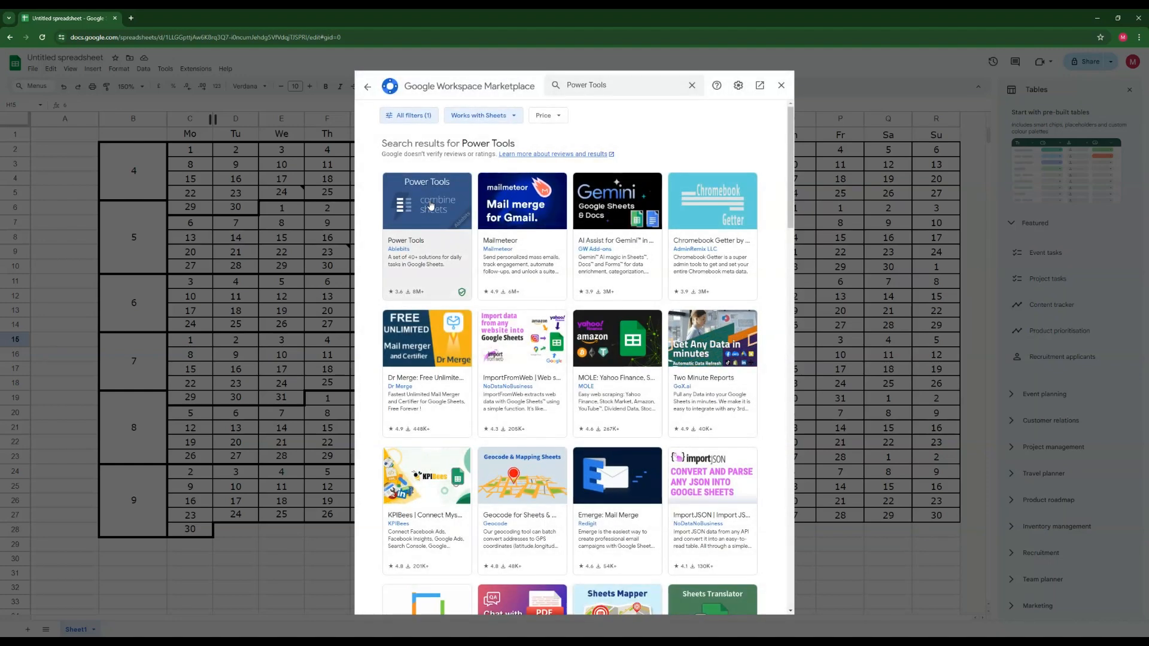
{"action": "left_click", "coordinate": [429, 204]}
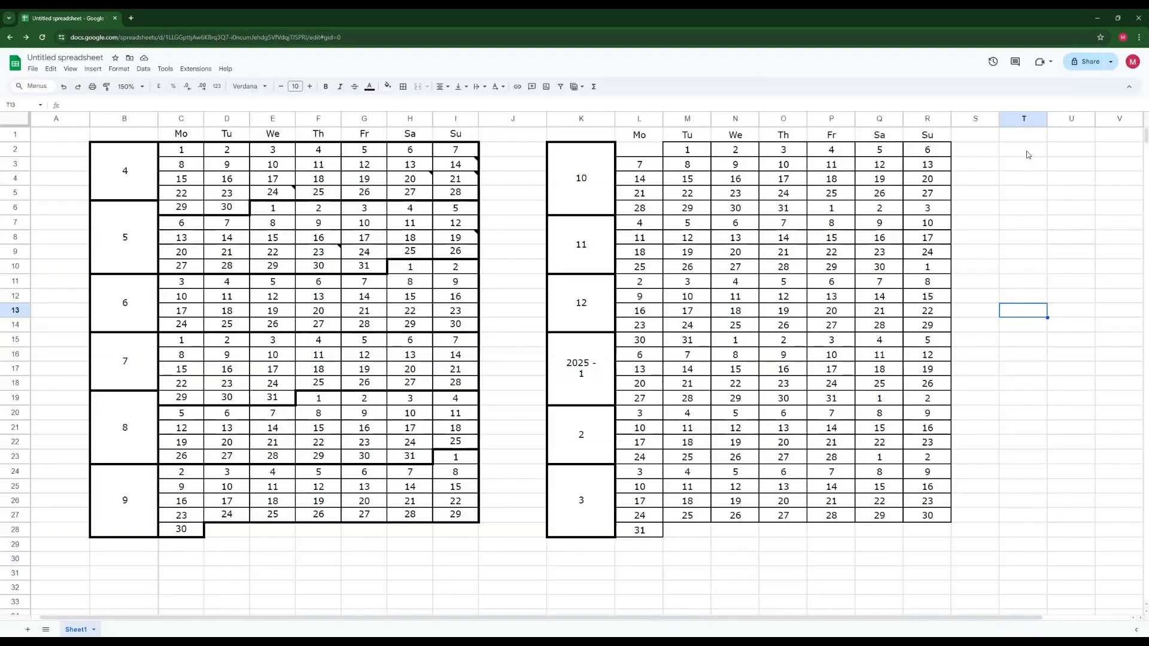
Enter the activity labels Kettlebells, BJJ and Barbells in cells T2 to T4
{"action": "left_click", "coordinate": [1025, 154]}
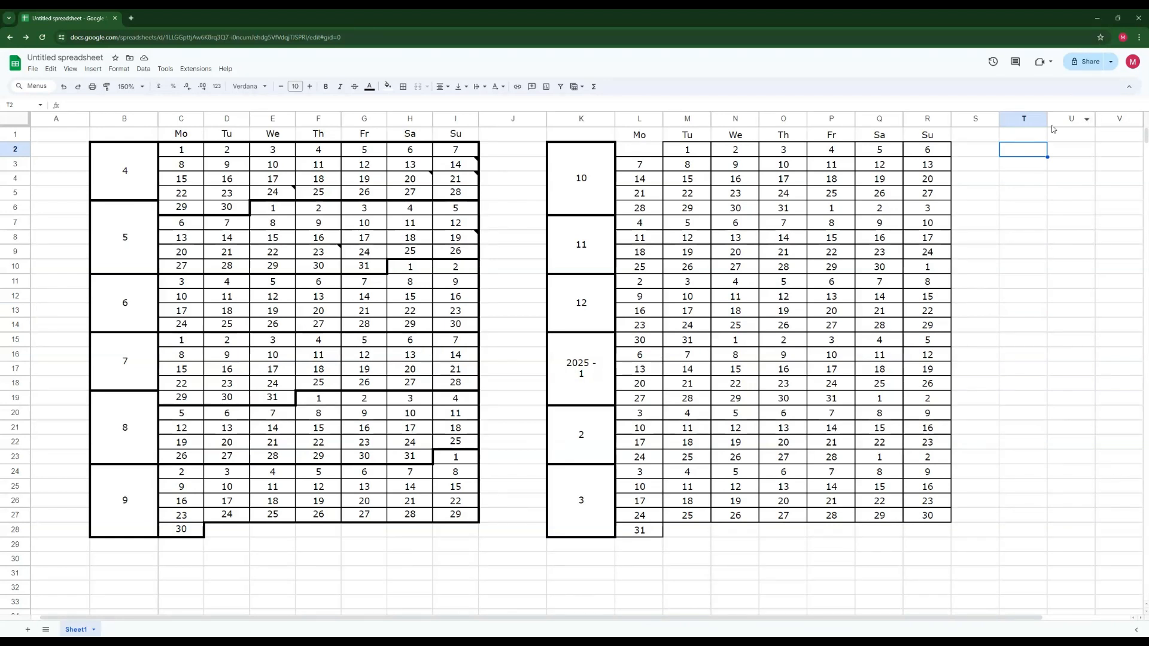
{"action": "type", "text": "Kettlebells"}
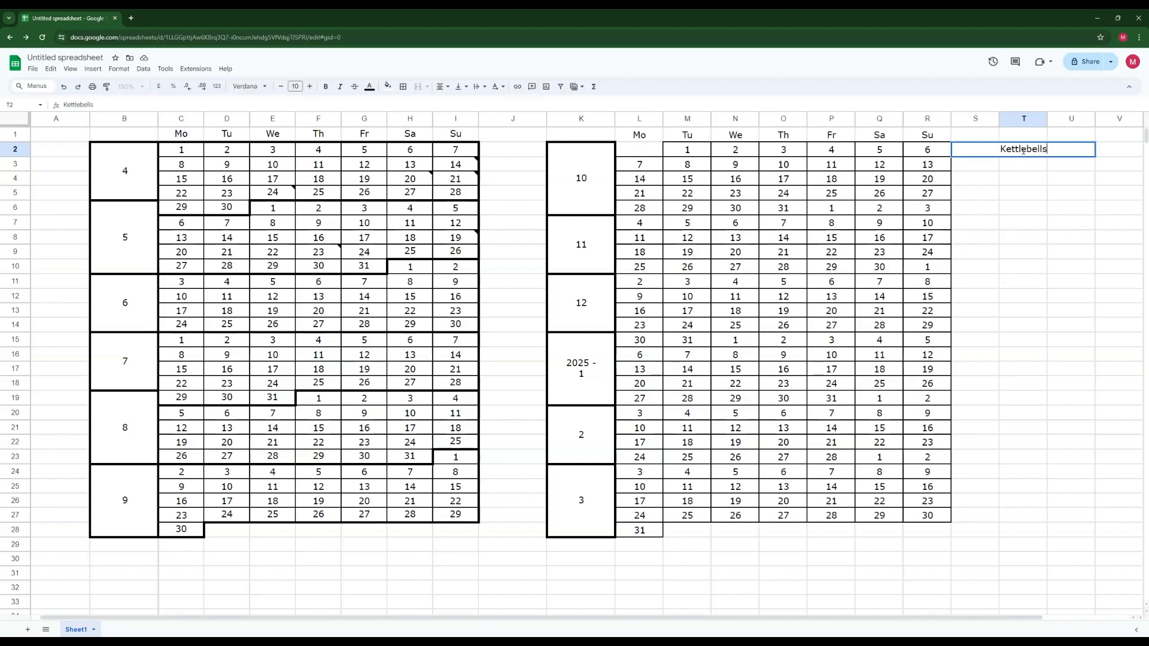
{"action": "key", "text": "Return"}
{"action": "type", "text": "BJJ"}
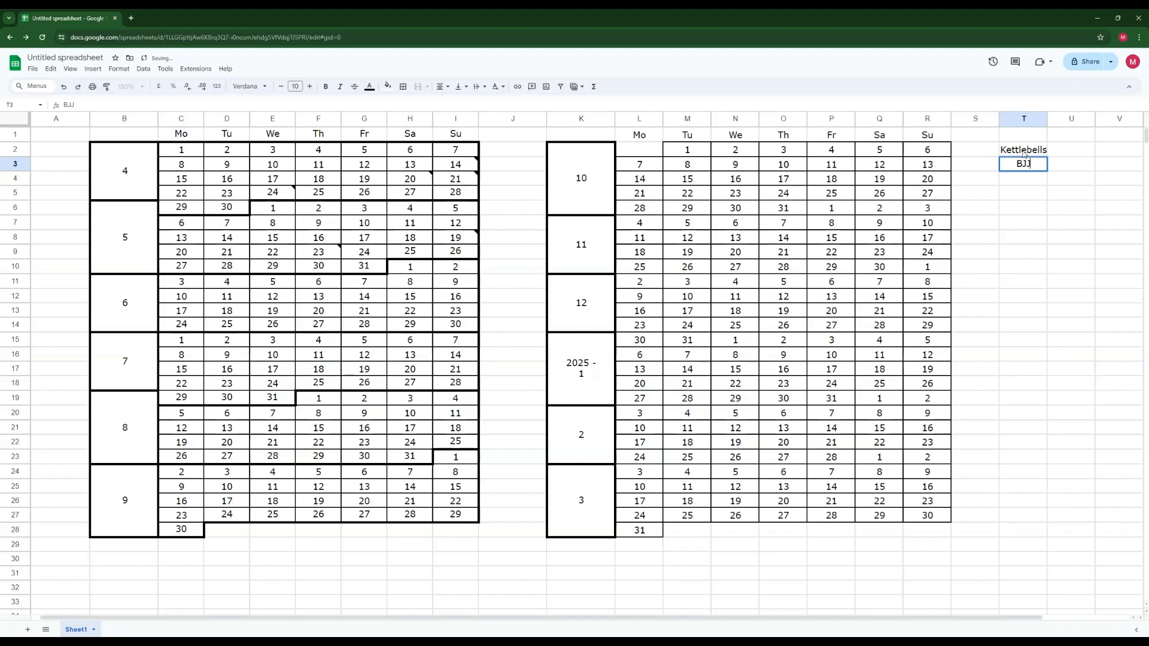
{"action": "key", "text": "Return"}
{"action": "type", "text": "Barbells"}
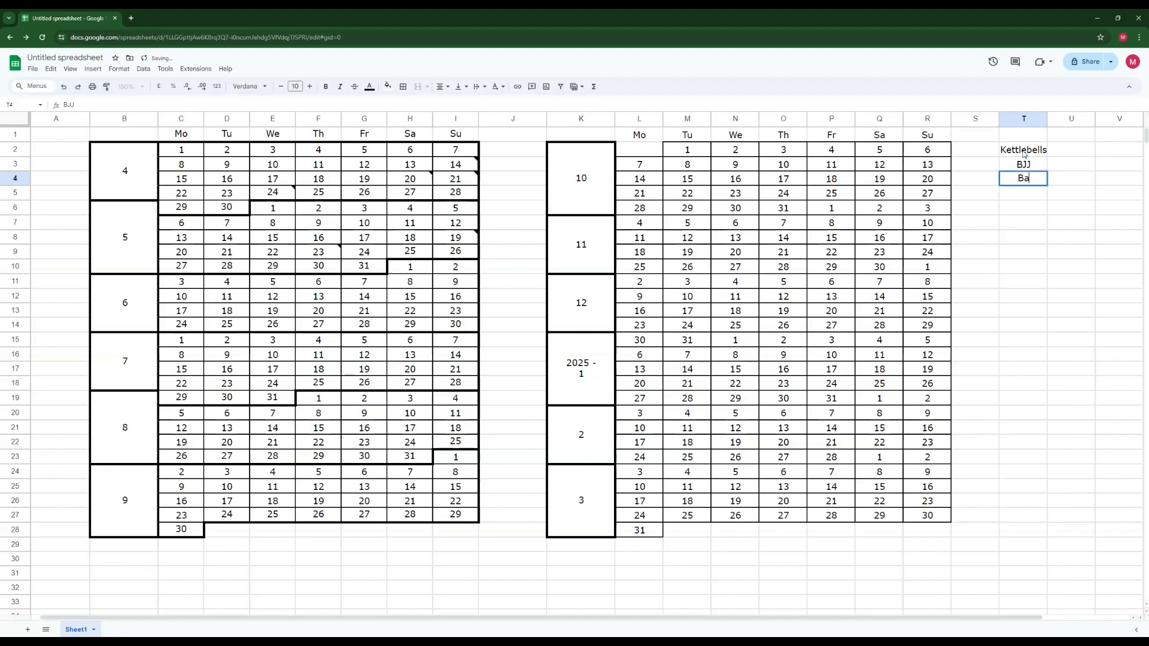
{"action": "key", "text": "Return"}
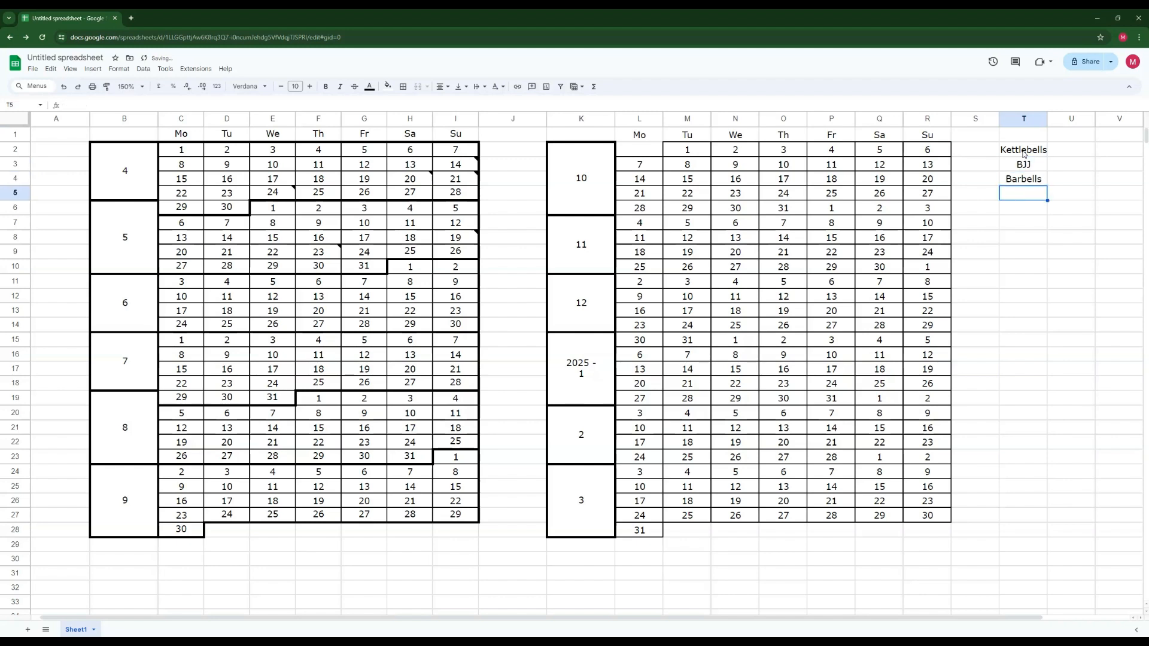
Enter Calisthenics in T5 and Rest days in T6, and fit column T's width to its contents
{"action": "type", "text": "CV"}
{"action": "key", "text": "BackSpace"}
{"action": "type", "text": "Cali"}
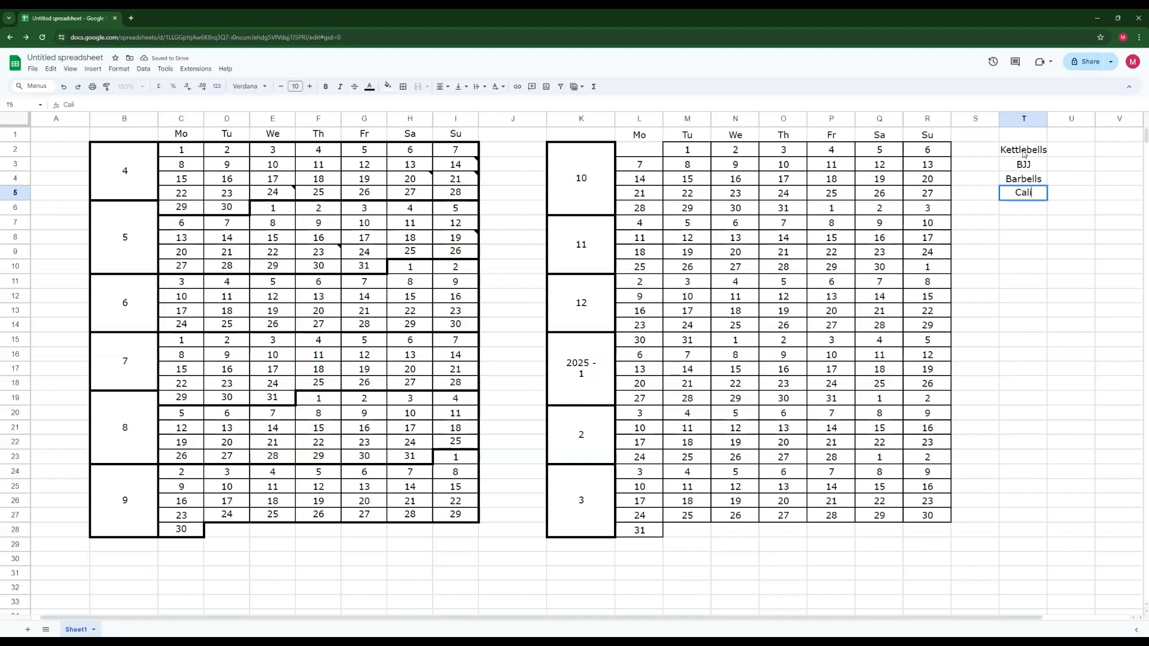
{"action": "type", "text": "sthenics"}
{"action": "key", "text": "Return"}
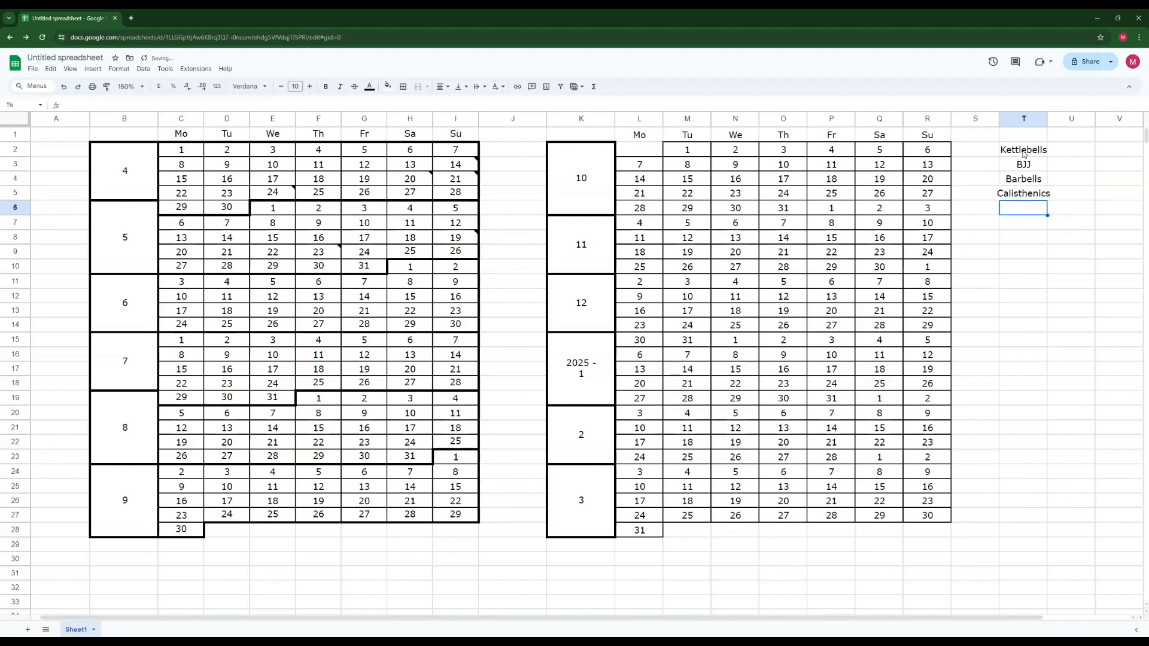
{"action": "type", "text": "Rest days"}
{"action": "key", "text": "Return"}
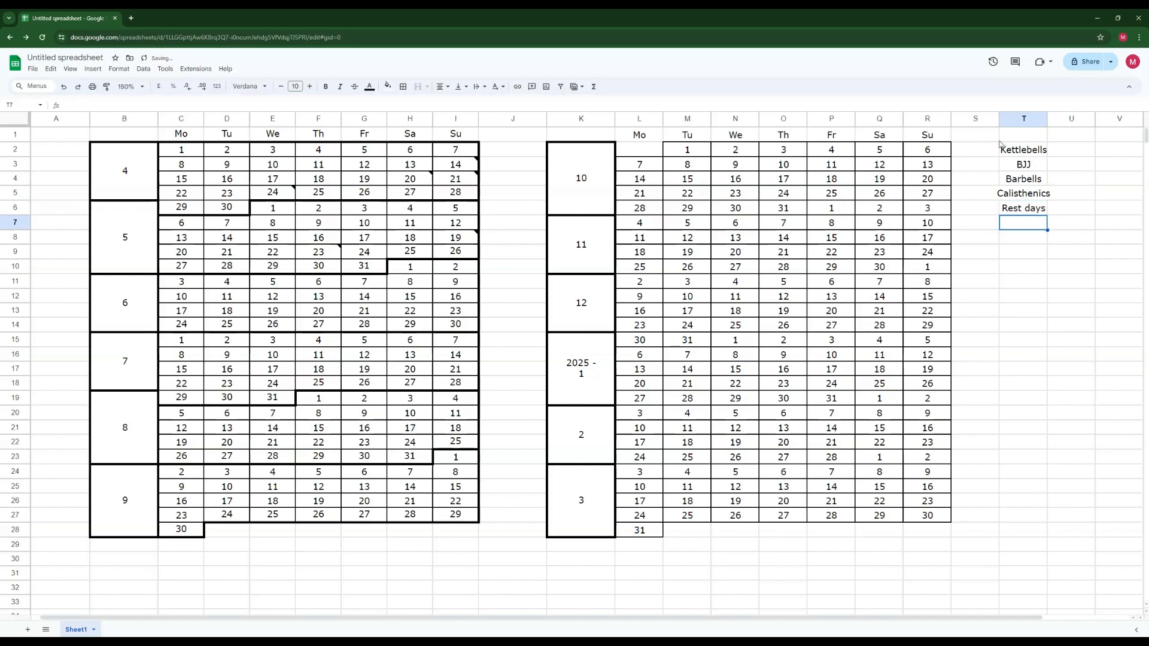
{"action": "left_click", "coordinate": [1045, 269]}
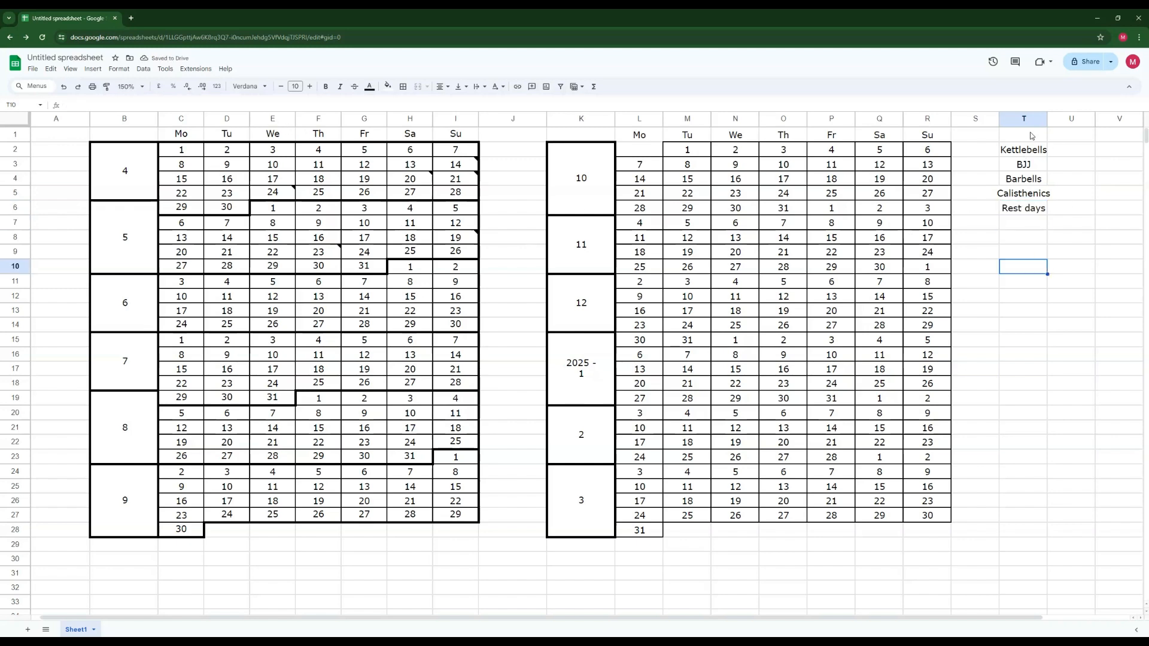
{"action": "double_click", "coordinate": [1047, 118]}
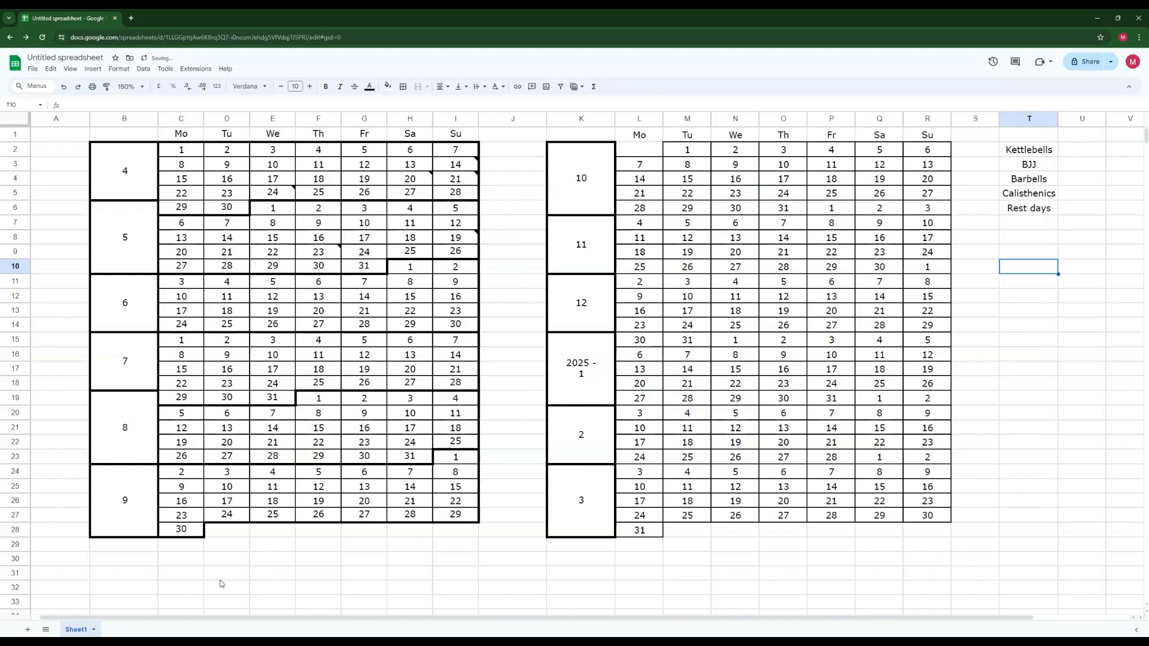
Enter the headers Days in U1 and Share in V1 for the activity summary
{"action": "left_click", "coordinate": [1063, 132]}
{"action": "type", "text": "Days"}
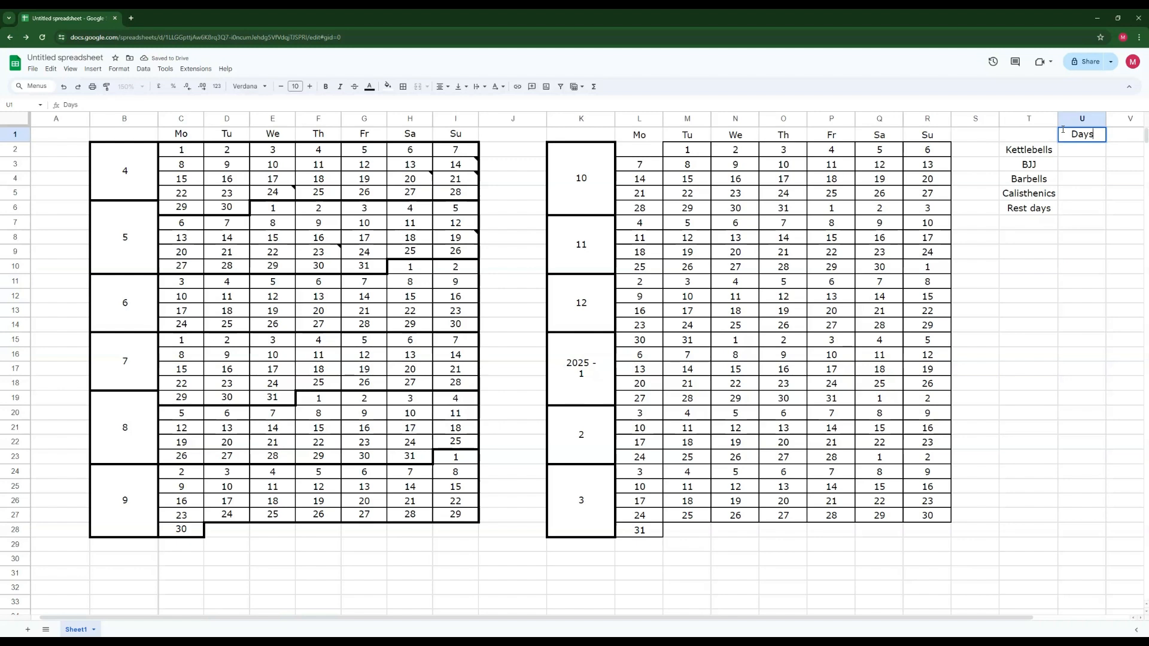
{"action": "key", "text": "Return"}
{"action": "left_click", "coordinate": [1063, 133]}
{"action": "key", "text": "Right"}
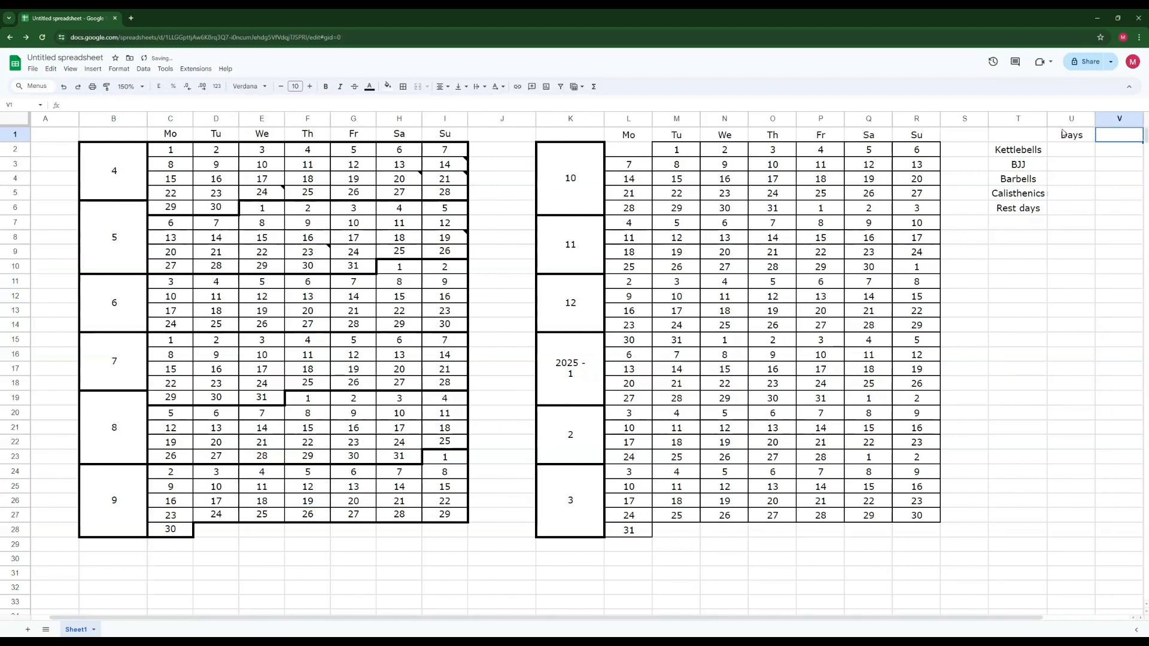
{"action": "type", "text": "Share"}
{"action": "key", "text": "Return"}
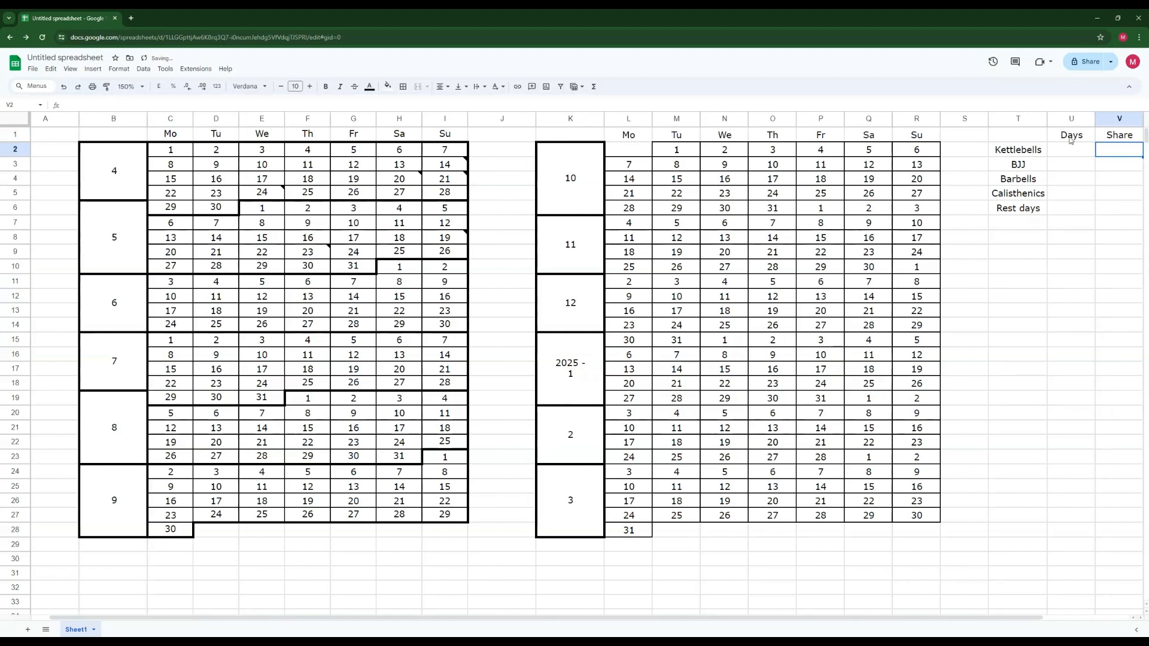
{"action": "left_click_drag", "start_coordinate": [1119, 150], "coordinate": [1073, 212]}
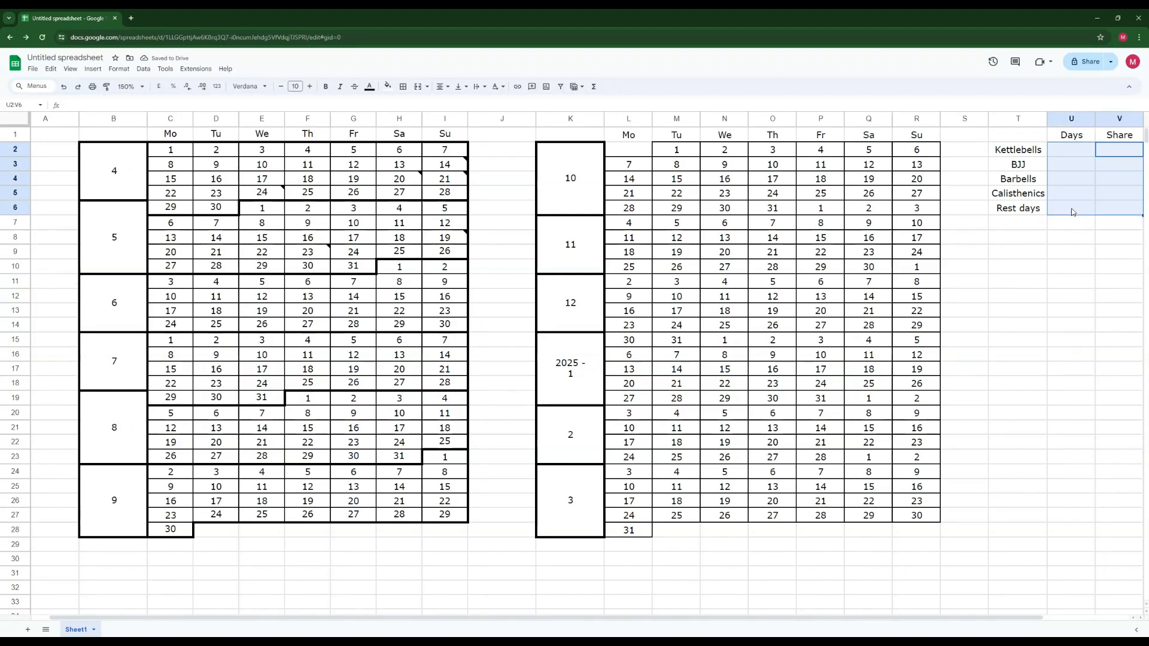
{"action": "left_click_drag", "start_coordinate": [1072, 153], "coordinate": [1075, 209]}
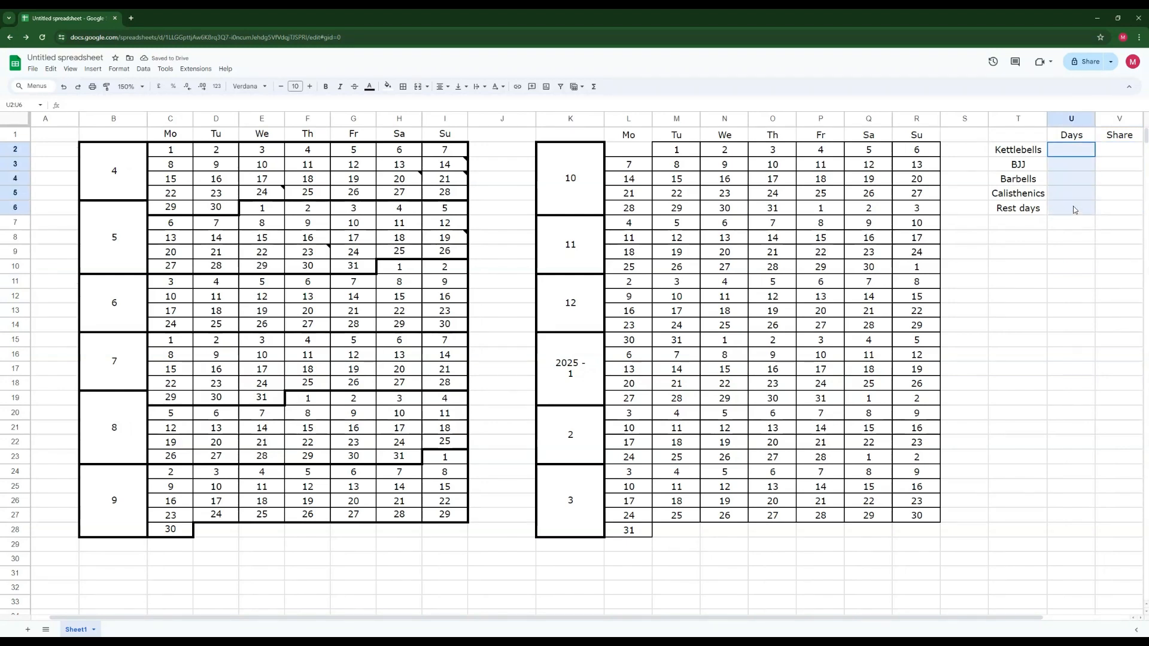
{"action": "left_click", "coordinate": [973, 315]}
{"action": "left_click", "coordinate": [1070, 252]}
Fill the Kettlebells cell T2 with light cornflower blue 2 and the BJJ cell T3 with light magenta
{"action": "left_click", "coordinate": [1026, 151]}
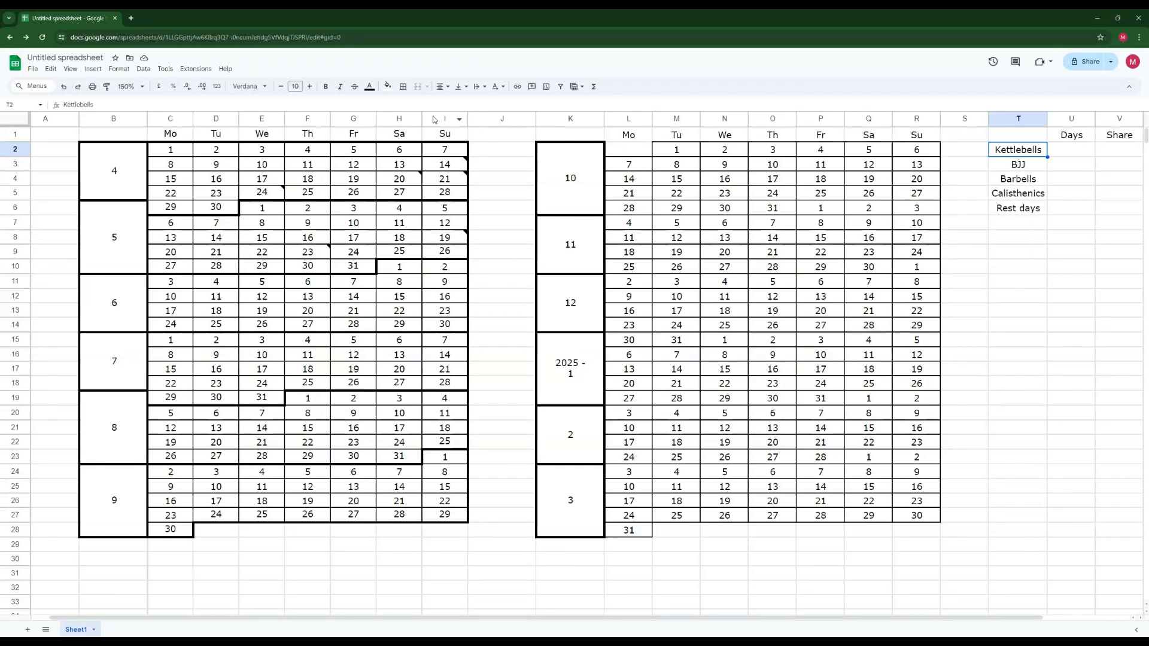
{"action": "left_click", "coordinate": [390, 88]}
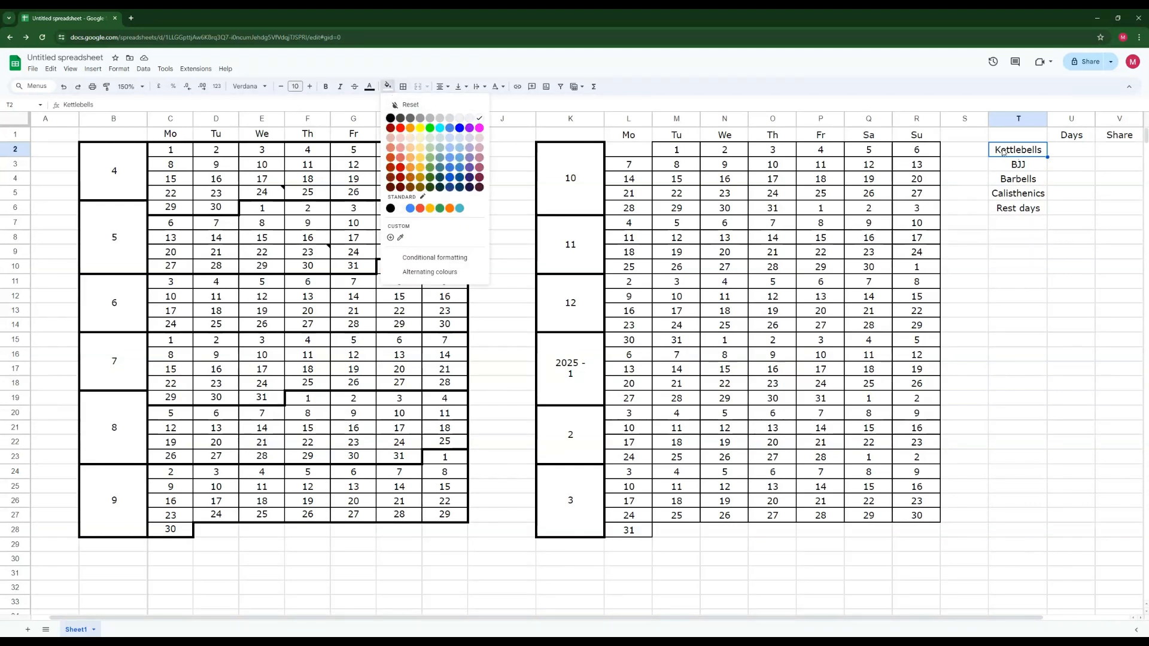
{"action": "left_click", "coordinate": [452, 150]}
{"action": "key", "text": "Down"}
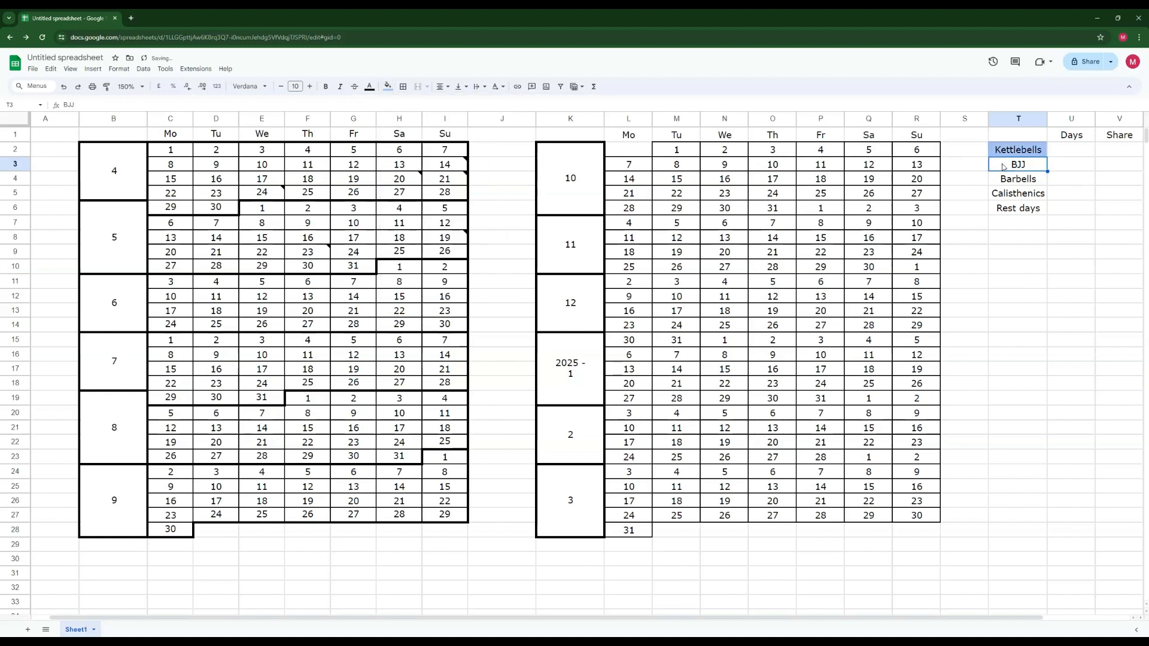
{"action": "left_click", "coordinate": [388, 88]}
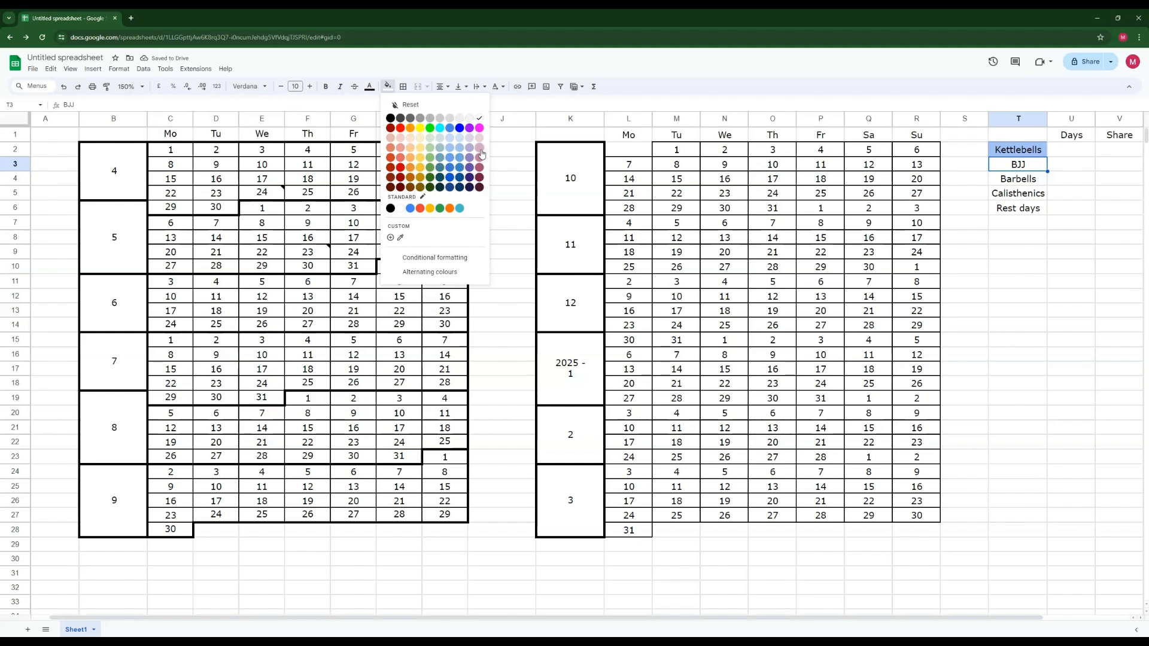
{"action": "left_click", "coordinate": [481, 148]}
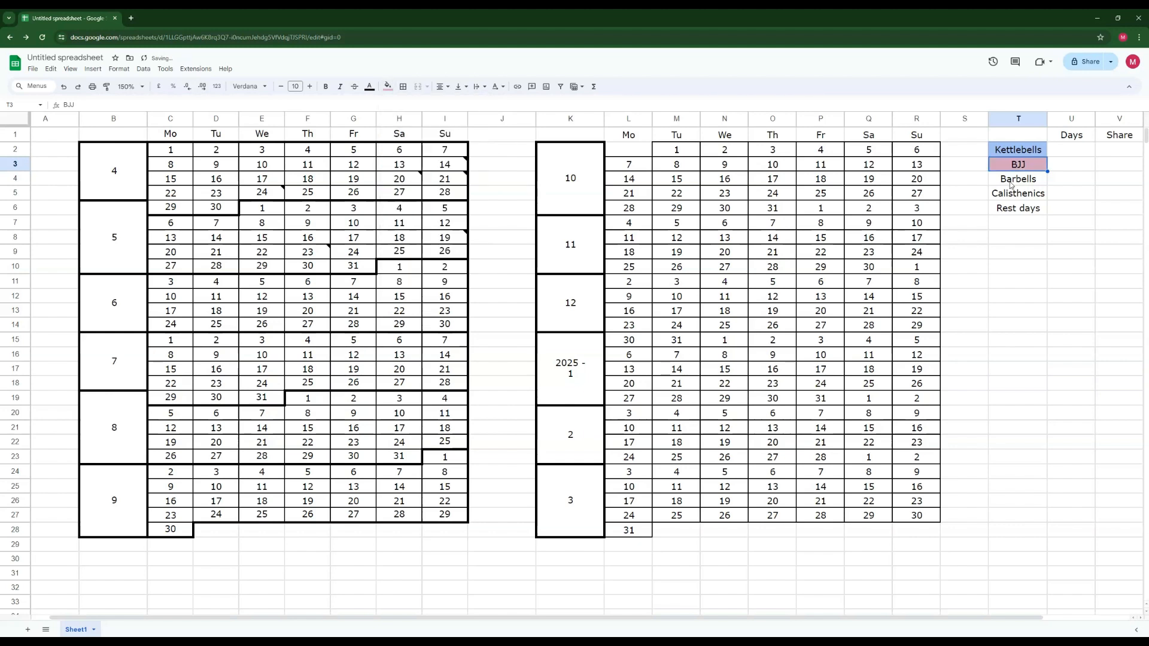
Fill the Barbells cell T4 with light green and the Calisthenics cell T5 with light yellow
{"action": "key", "text": "Down"}
{"action": "left_click", "coordinate": [389, 87]}
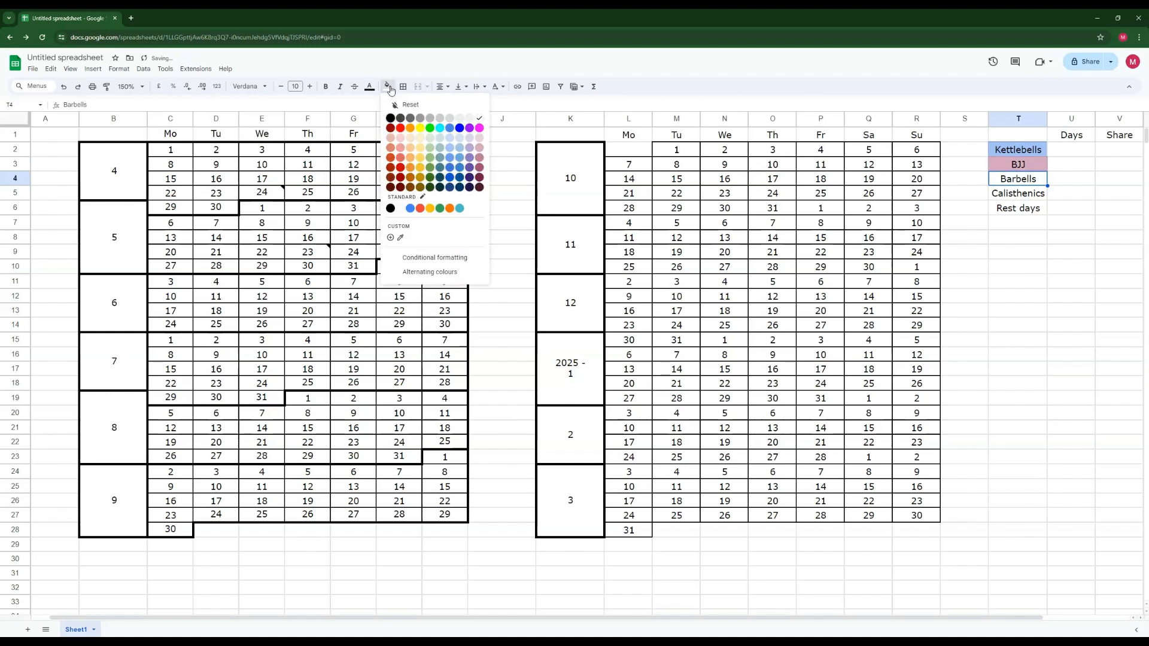
{"action": "left_click", "coordinate": [429, 149]}
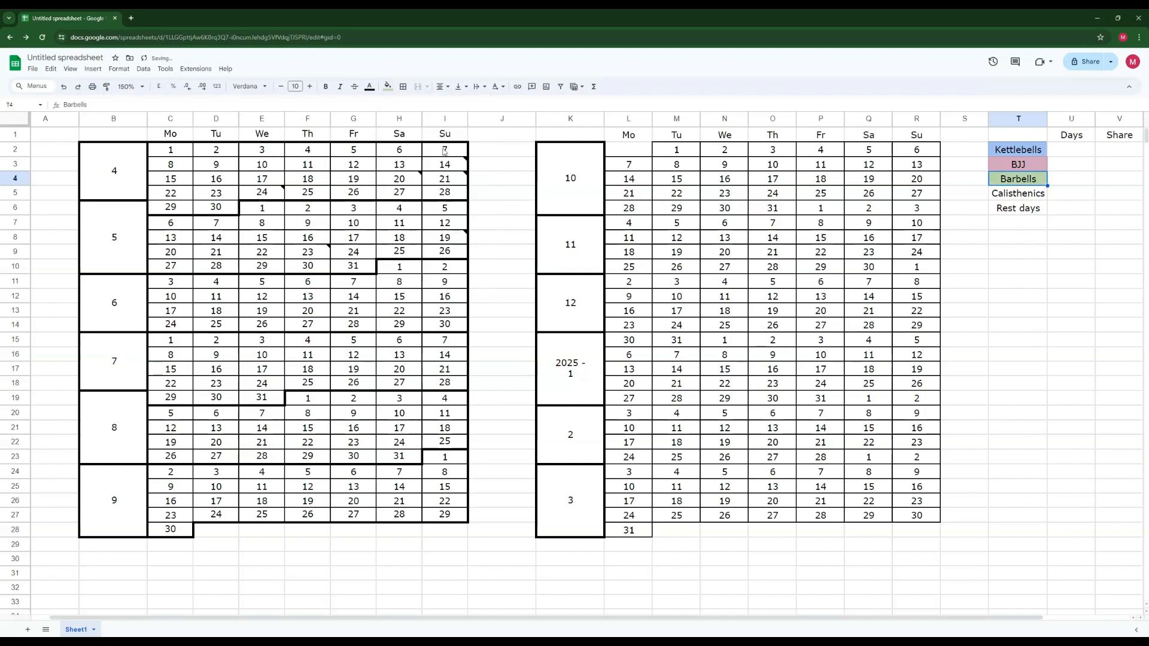
{"action": "left_click", "coordinate": [1035, 196]}
{"action": "left_click", "coordinate": [388, 86]}
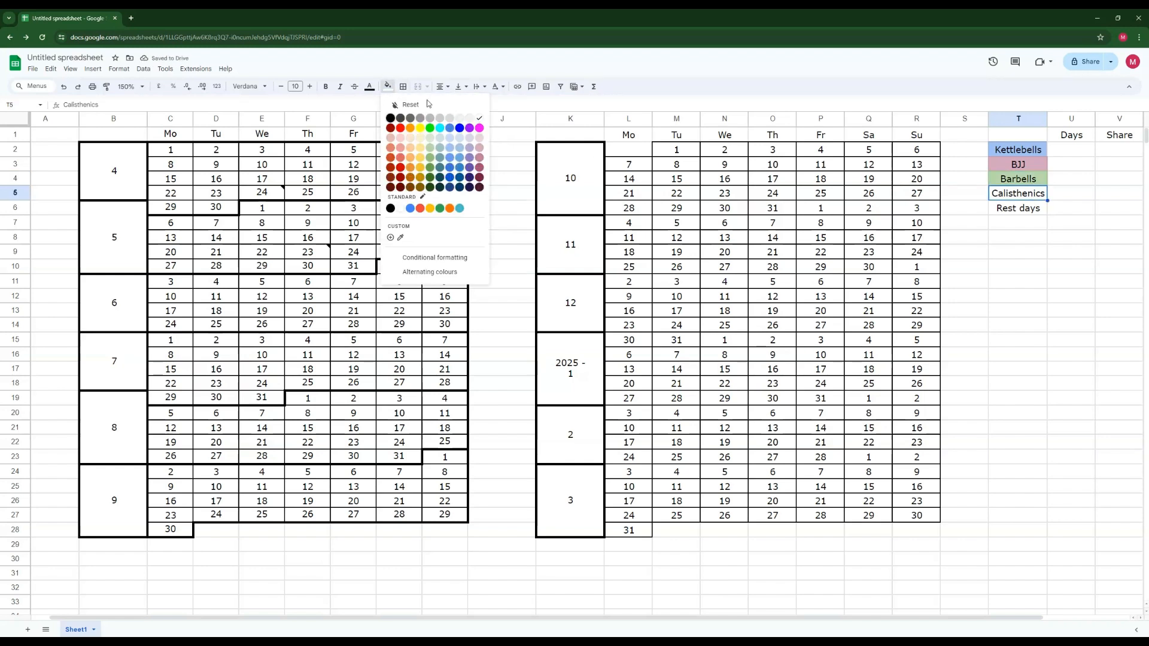
{"action": "left_click", "coordinate": [421, 153]}
Fill the Rest days cell T6 with grey
{"action": "left_click", "coordinate": [1030, 209]}
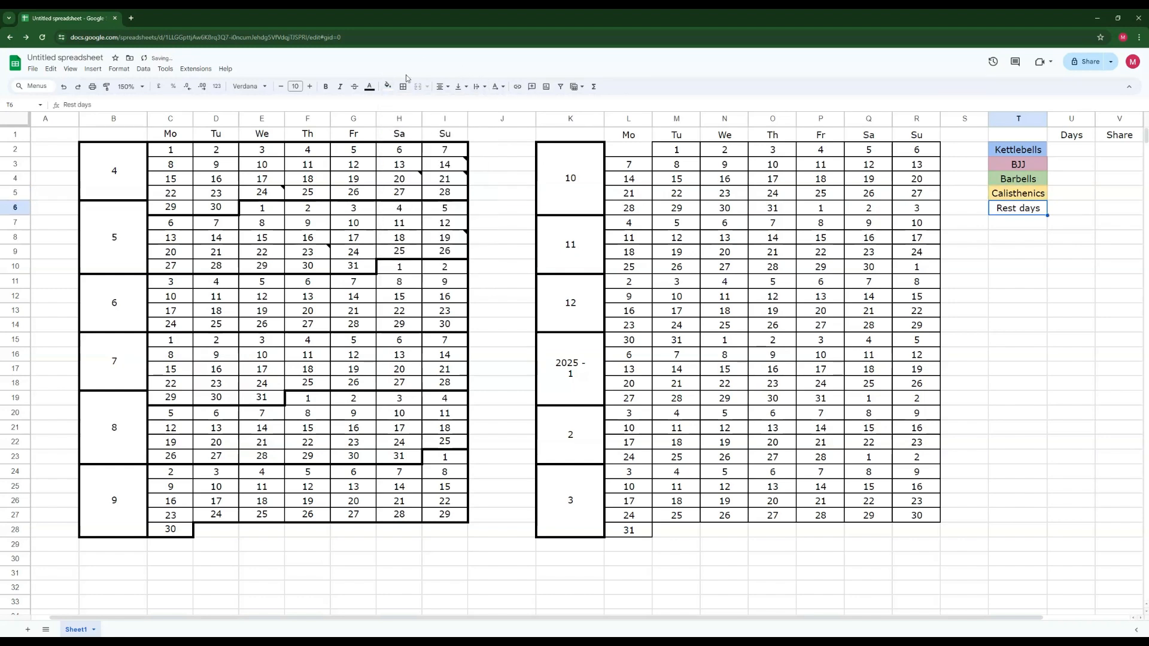
{"action": "left_click", "coordinate": [388, 87]}
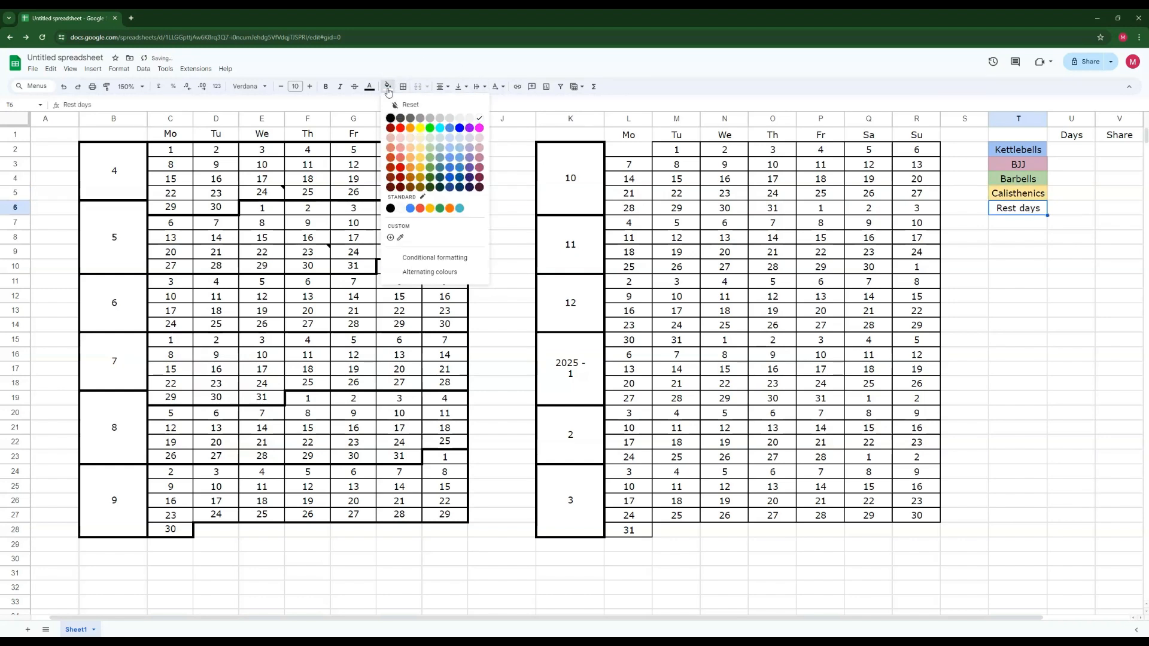
{"action": "left_click", "coordinate": [433, 120]}
{"action": "left_click", "coordinate": [976, 265]}
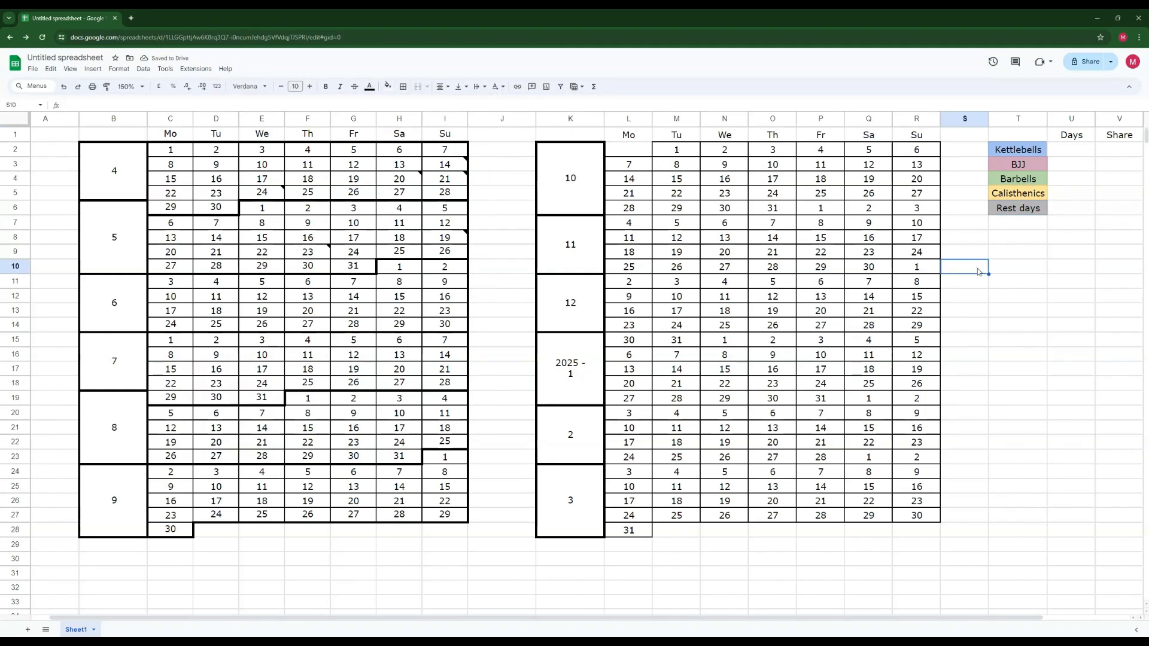
Start Power Tools' Function by color tool and set its calculation range to C2:R28
{"action": "left_click", "coordinate": [1009, 269]}
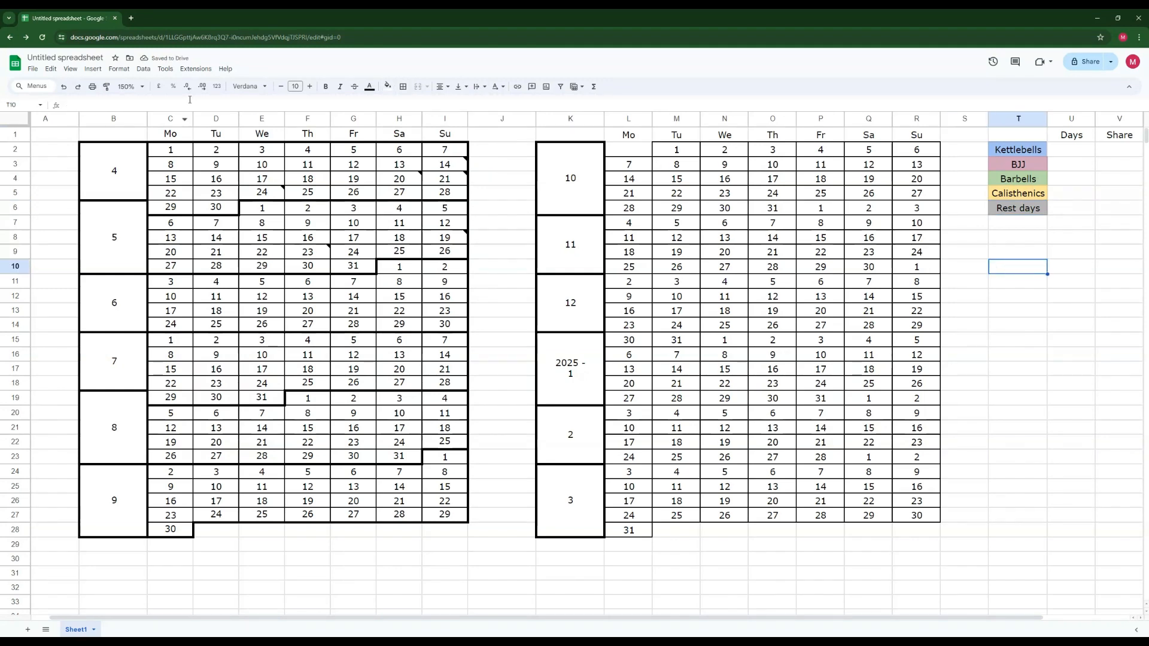
{"action": "left_click", "coordinate": [196, 70]}
{"action": "mouse_move", "coordinate": [196, 69]}
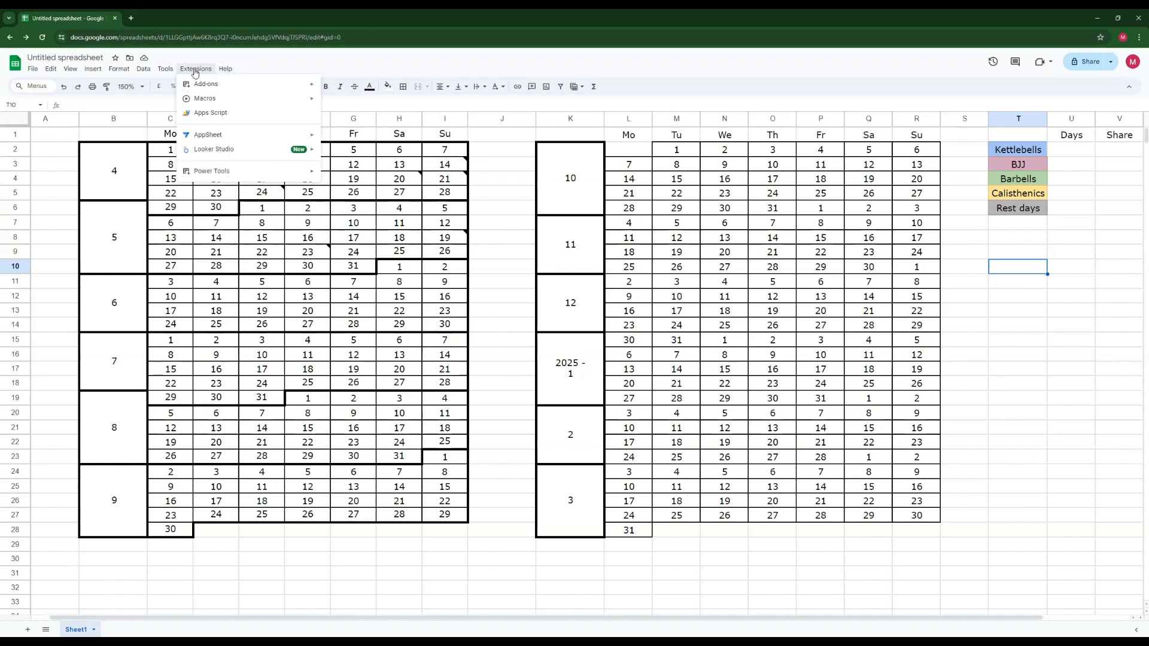
{"action": "mouse_move", "coordinate": [210, 174]}
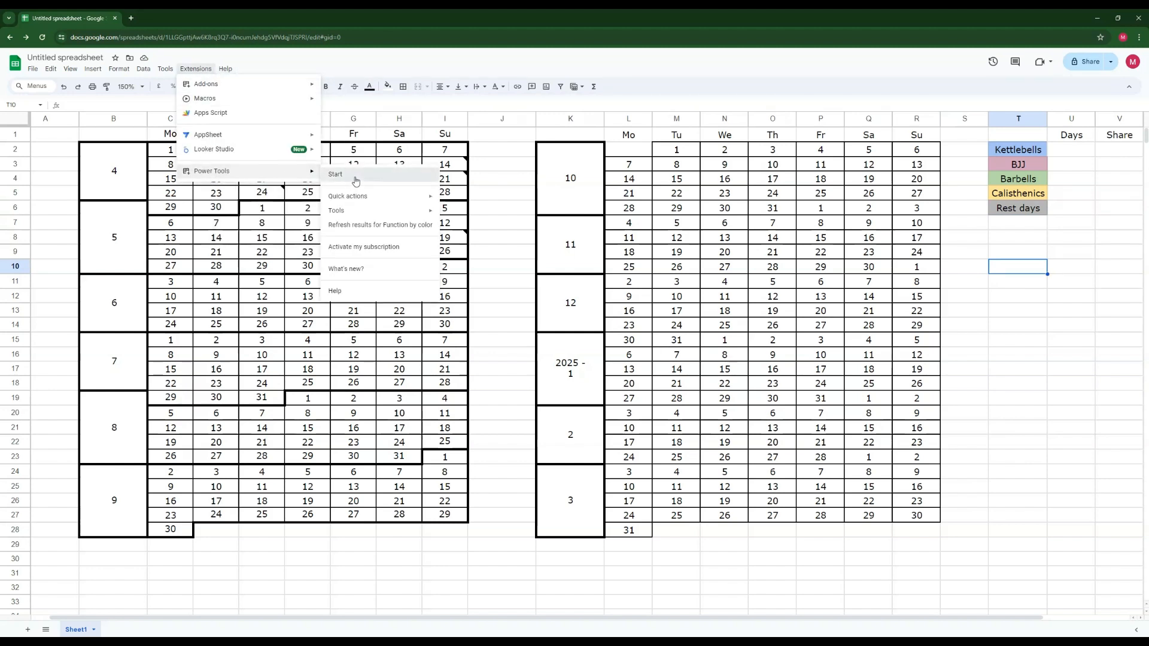
{"action": "left_click", "coordinate": [335, 174]}
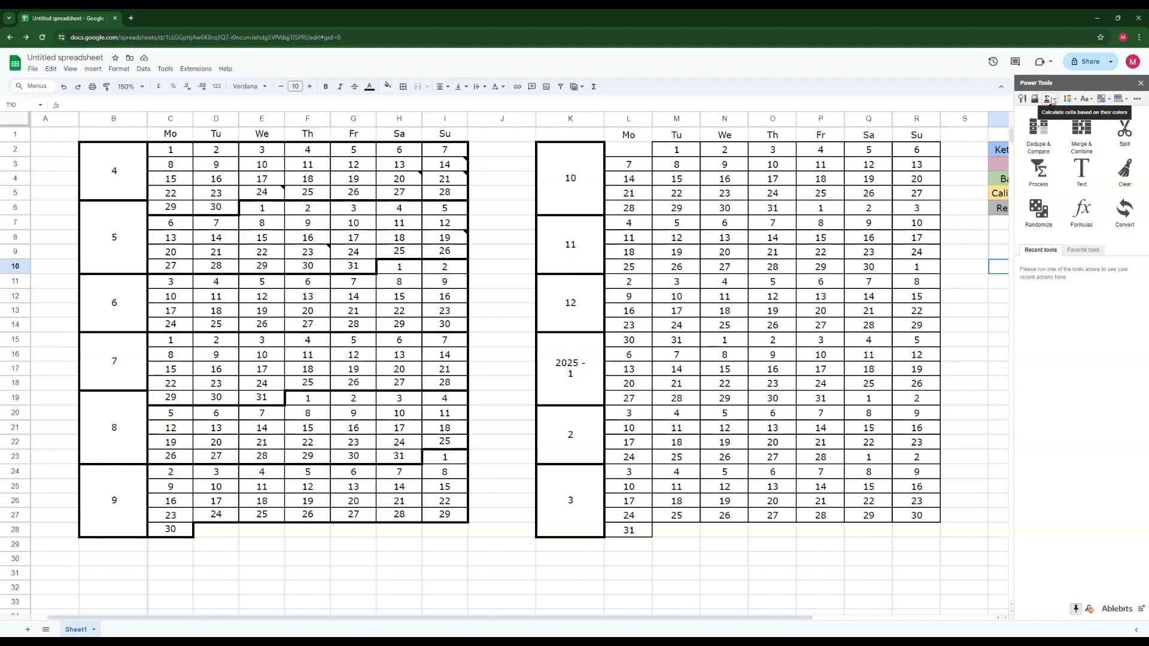
{"action": "left_click", "coordinate": [1053, 100]}
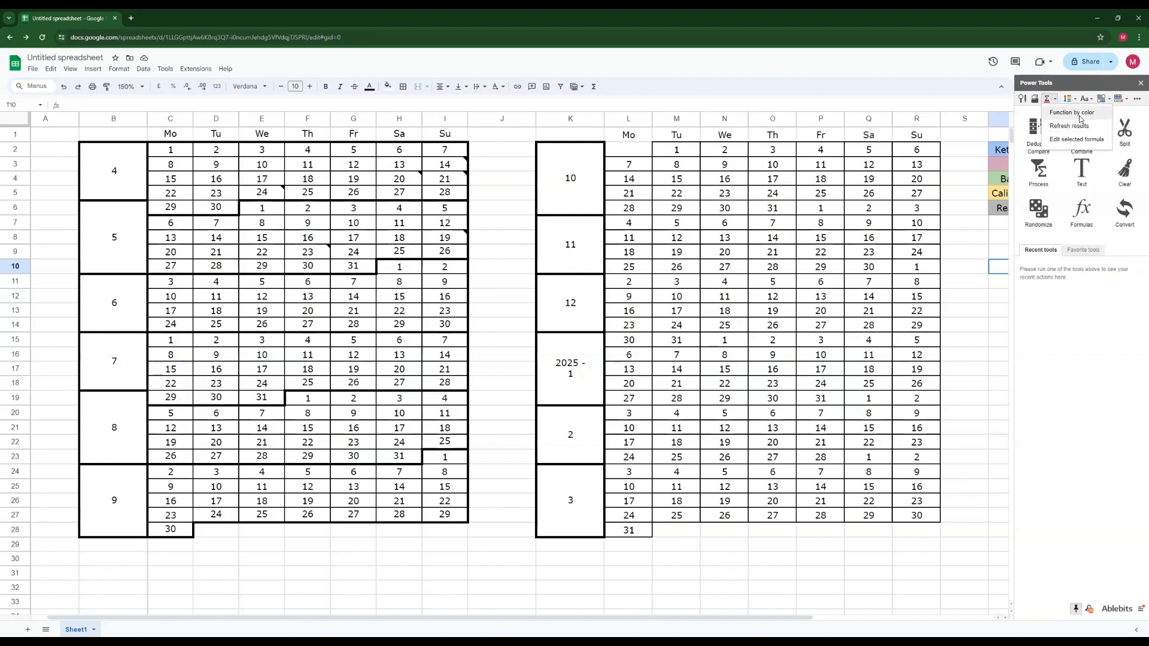
{"action": "left_click", "coordinate": [1070, 117]}
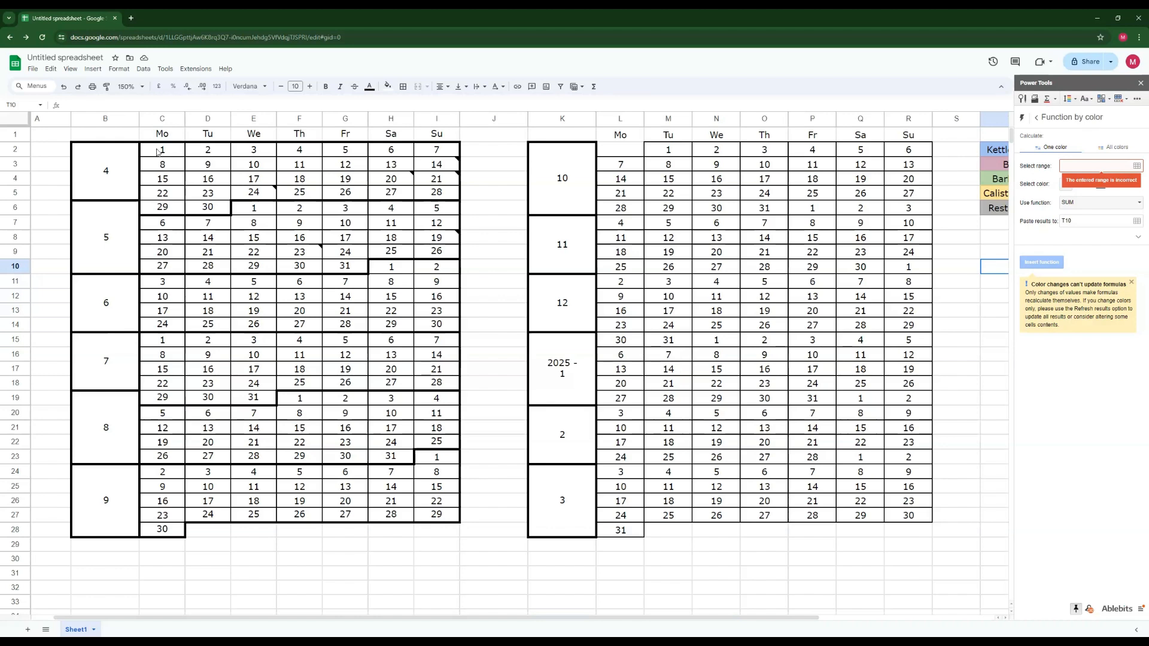
{"action": "left_click_drag", "start_coordinate": [157, 152], "coordinate": [931, 535]}
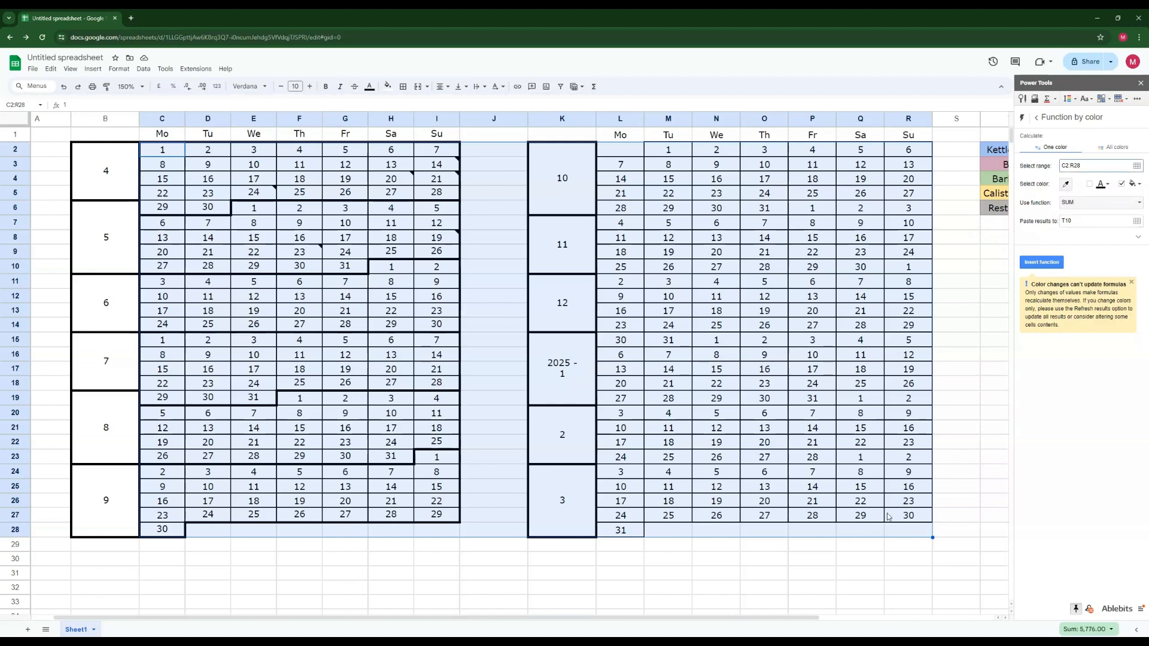
Set the Kettlebells cell T2 as the pattern cell whose colors are used for the calculation
{"action": "scroll", "coordinate": [842, 547], "scroll_direction": "right", "scroll_amount": 3}
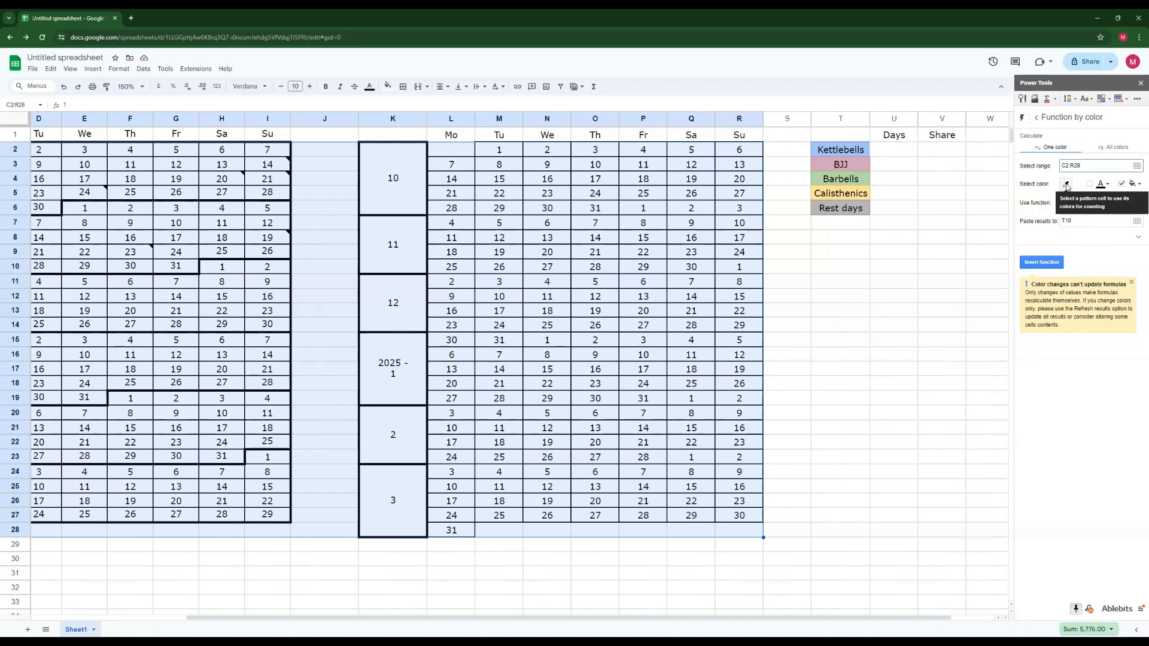
{"action": "left_click", "coordinate": [1066, 185]}
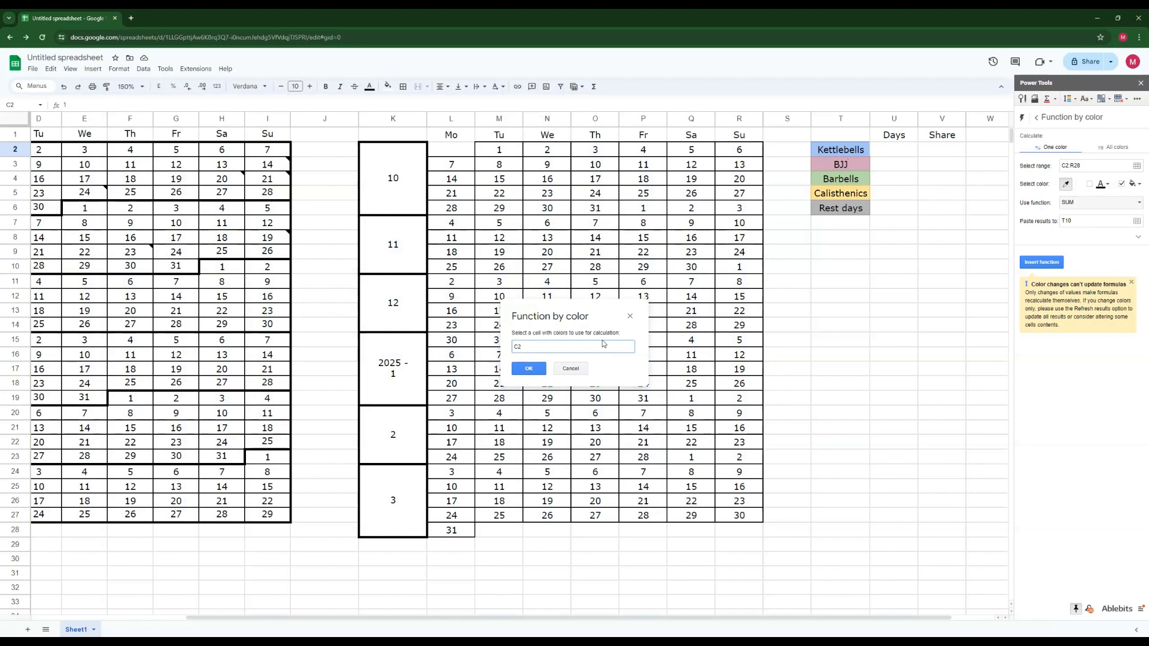
{"action": "left_click", "coordinate": [833, 155]}
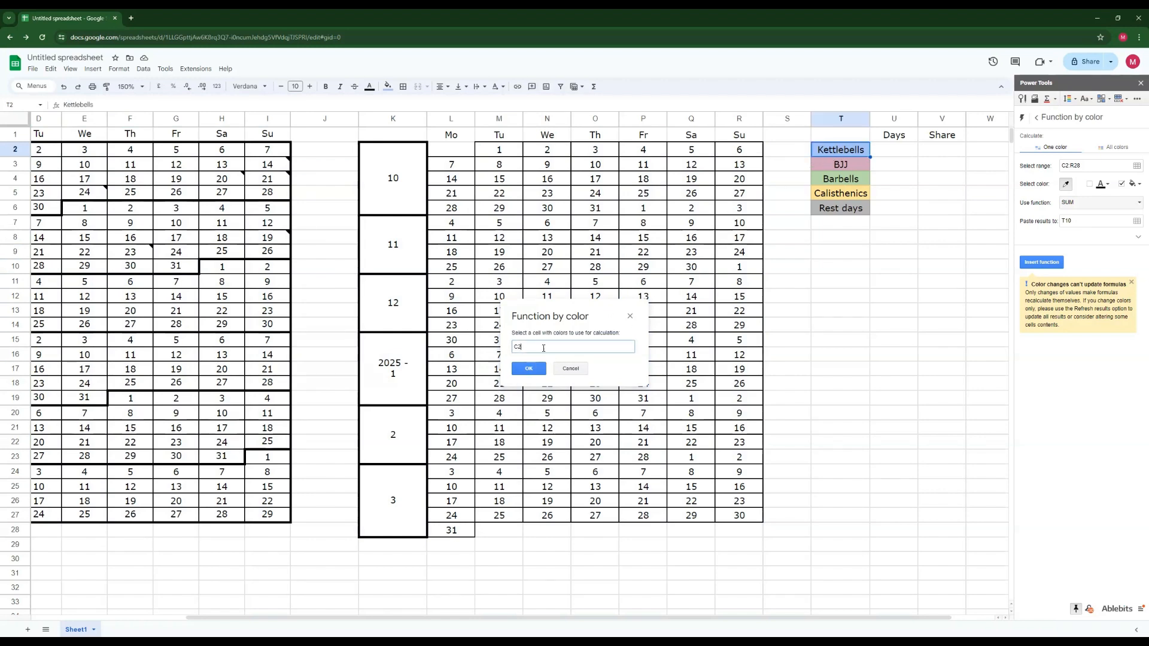
{"action": "left_click_drag", "start_coordinate": [543, 348], "coordinate": [501, 351]}
{"action": "key", "text": "BackSpace"}
{"action": "left_click", "coordinate": [839, 154]}
{"action": "left_click", "coordinate": [517, 348]}
{"action": "type", "text": "T2"}
{"action": "left_click", "coordinate": [528, 369]}
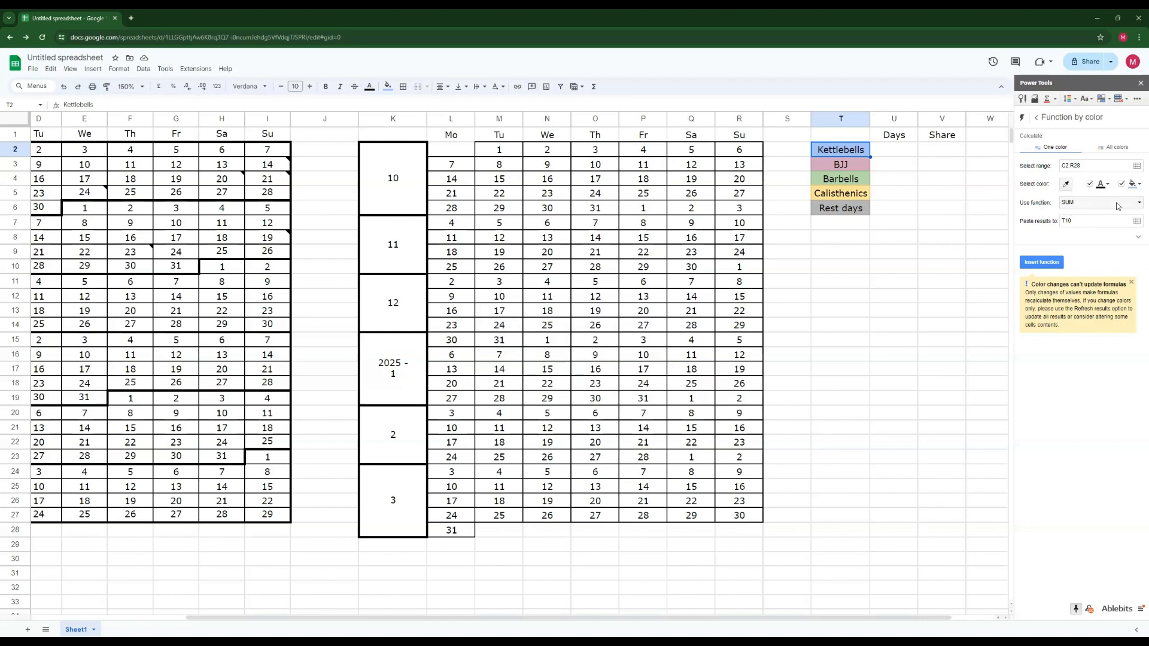
Choose the COUNT (numbers) function, direct the result to U2, and insert the color-count formula
{"action": "left_click", "coordinate": [1139, 205]}
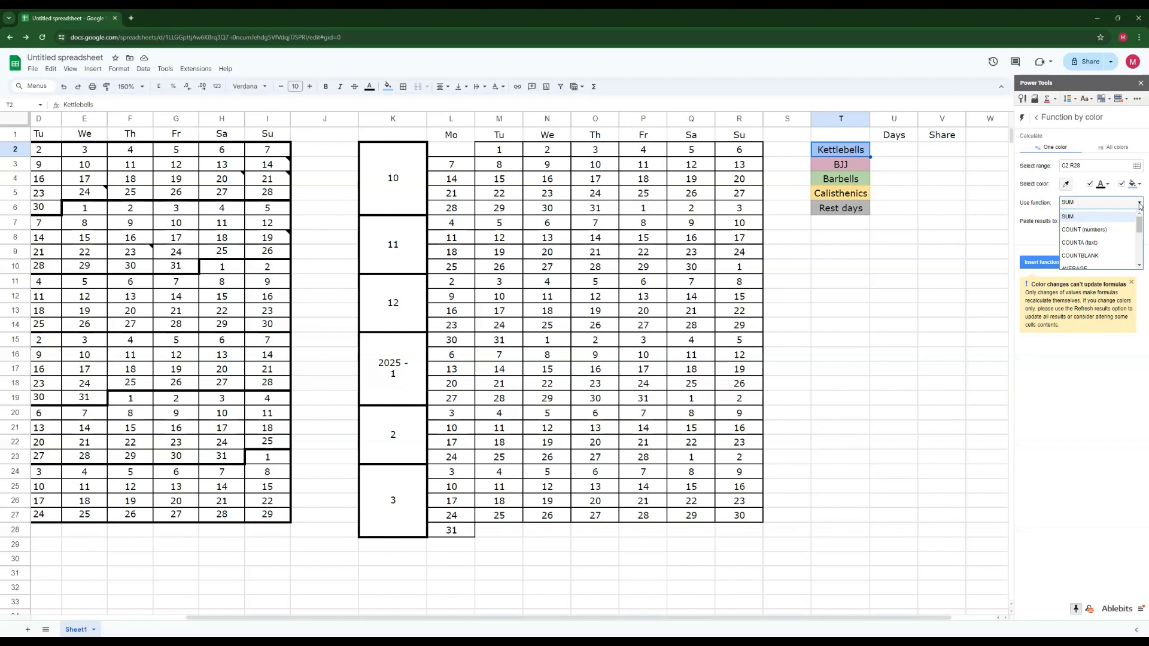
{"action": "left_click", "coordinate": [1105, 231]}
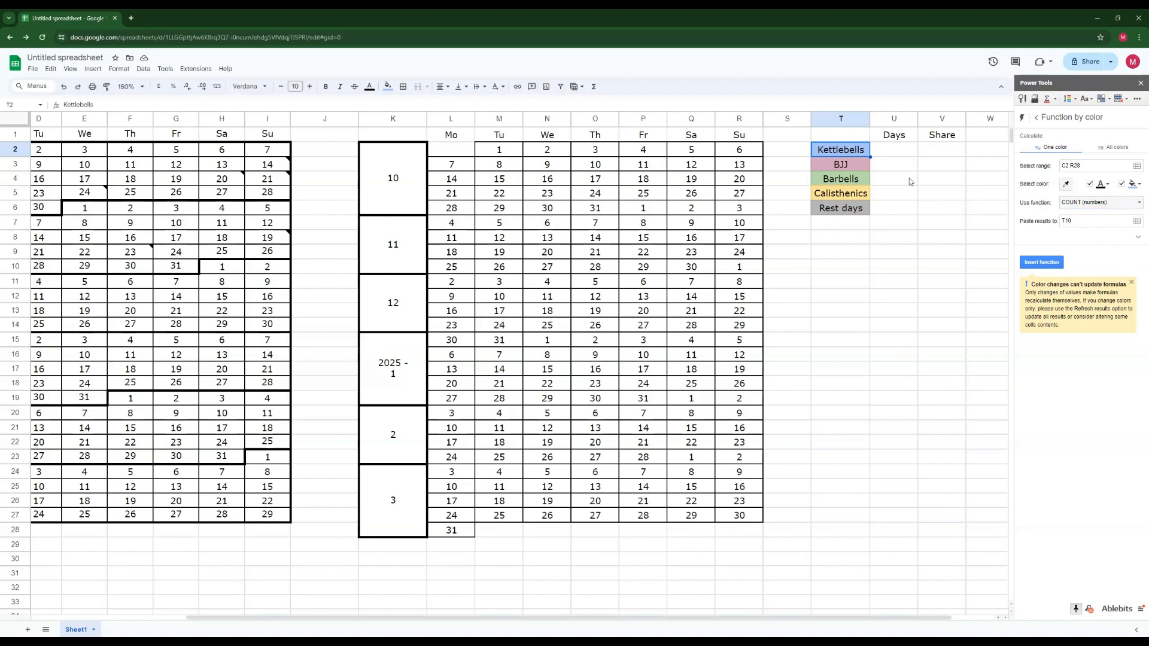
{"action": "left_click", "coordinate": [896, 149]}
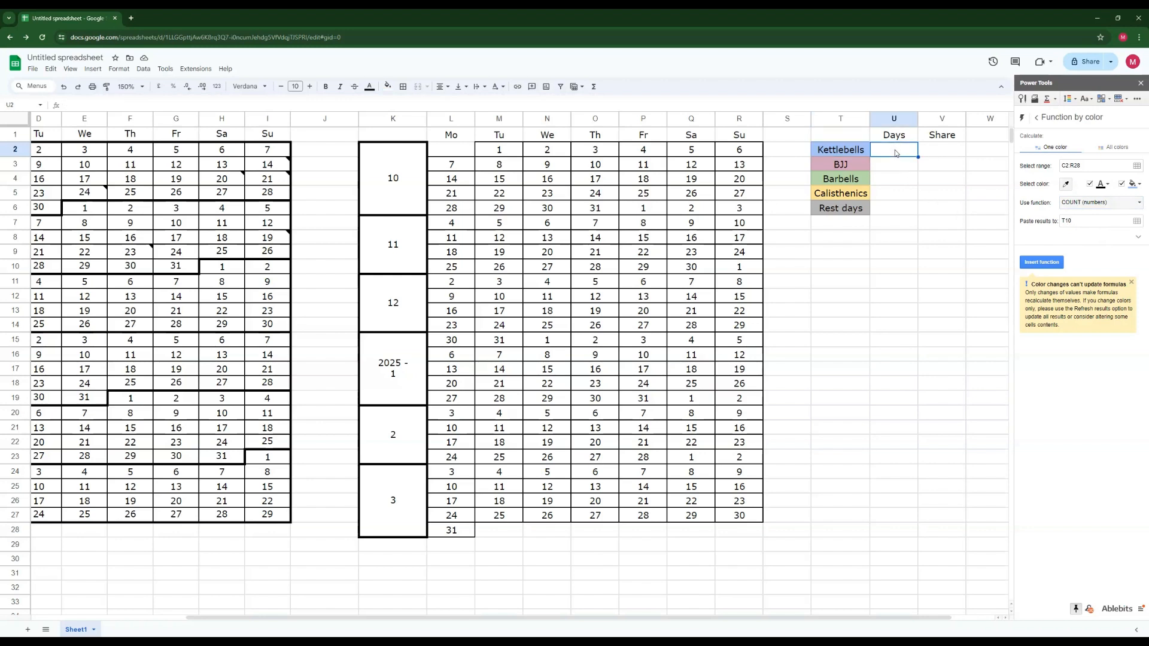
{"action": "left_click_drag", "start_coordinate": [1100, 222], "coordinate": [1043, 224]}
{"action": "left_click", "coordinate": [1139, 222]}
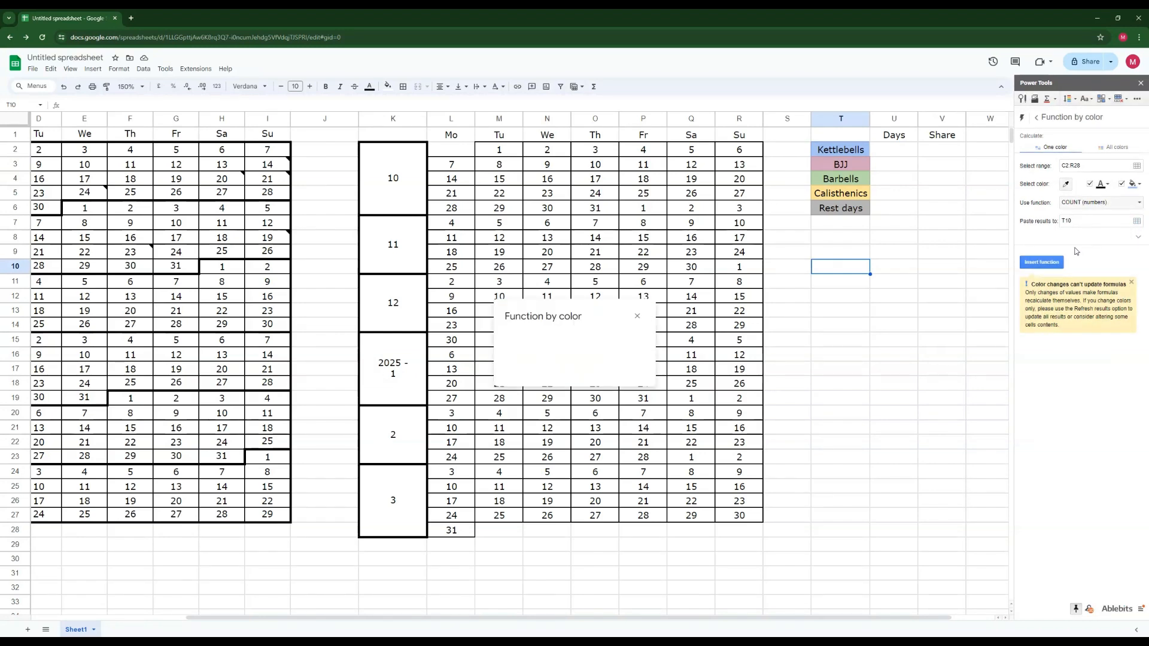
{"action": "left_click", "coordinate": [900, 151]}
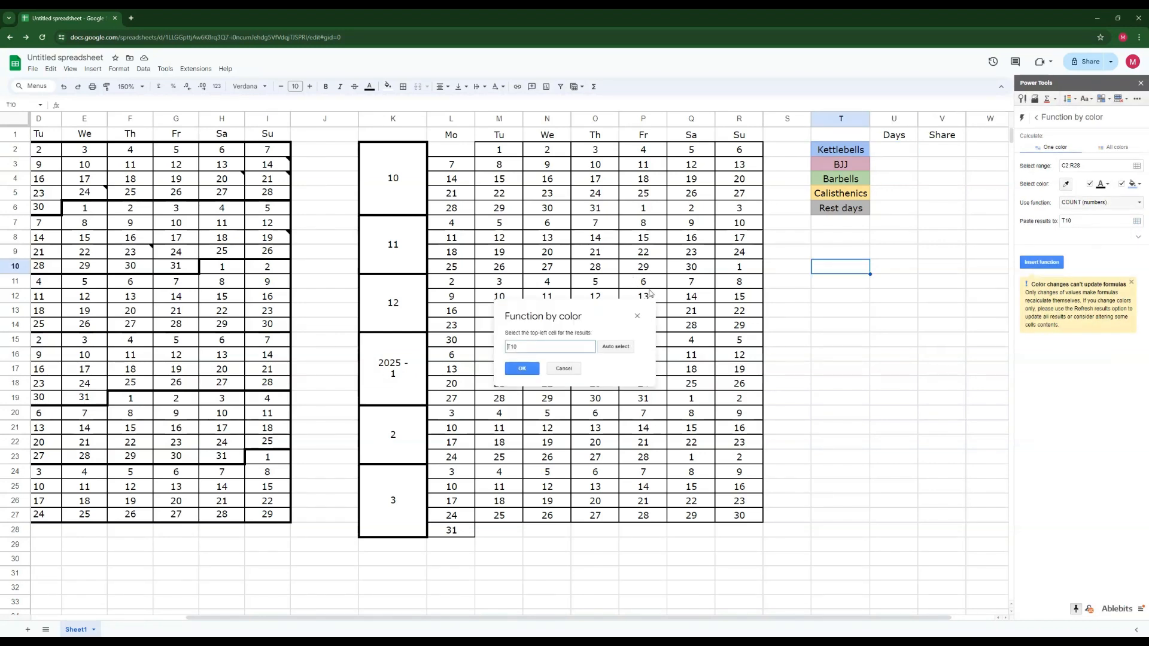
{"action": "left_click_drag", "start_coordinate": [553, 349], "coordinate": [466, 345]}
{"action": "type", "text": "U2"}
{"action": "left_click", "coordinate": [523, 370]}
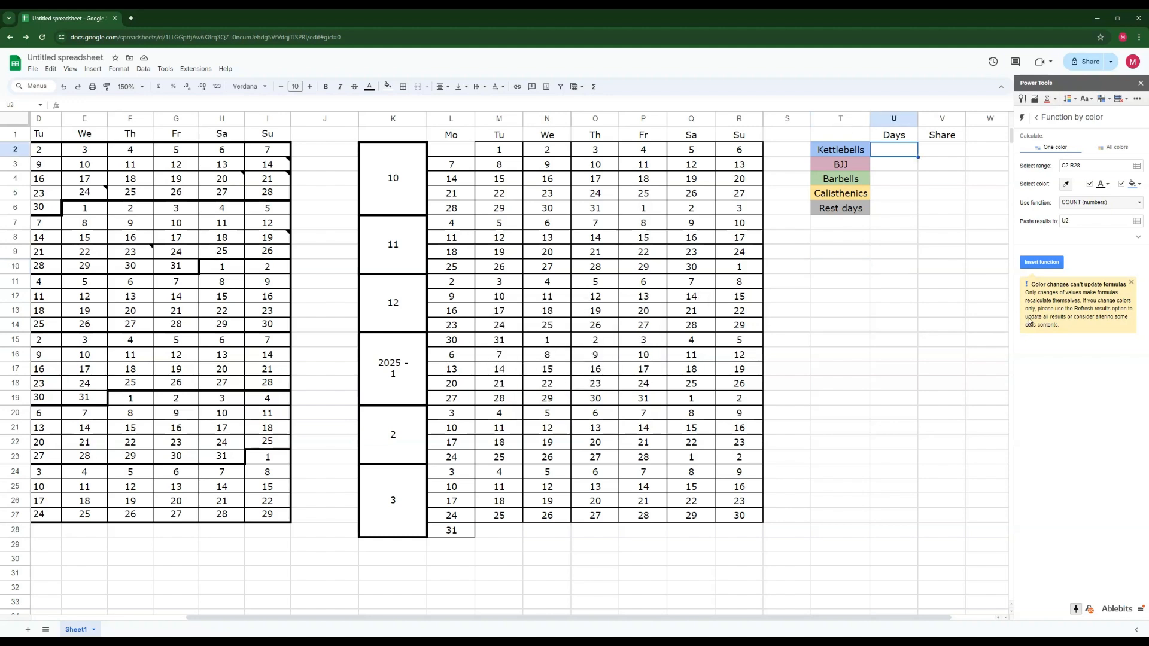
{"action": "left_click", "coordinate": [1042, 263]}
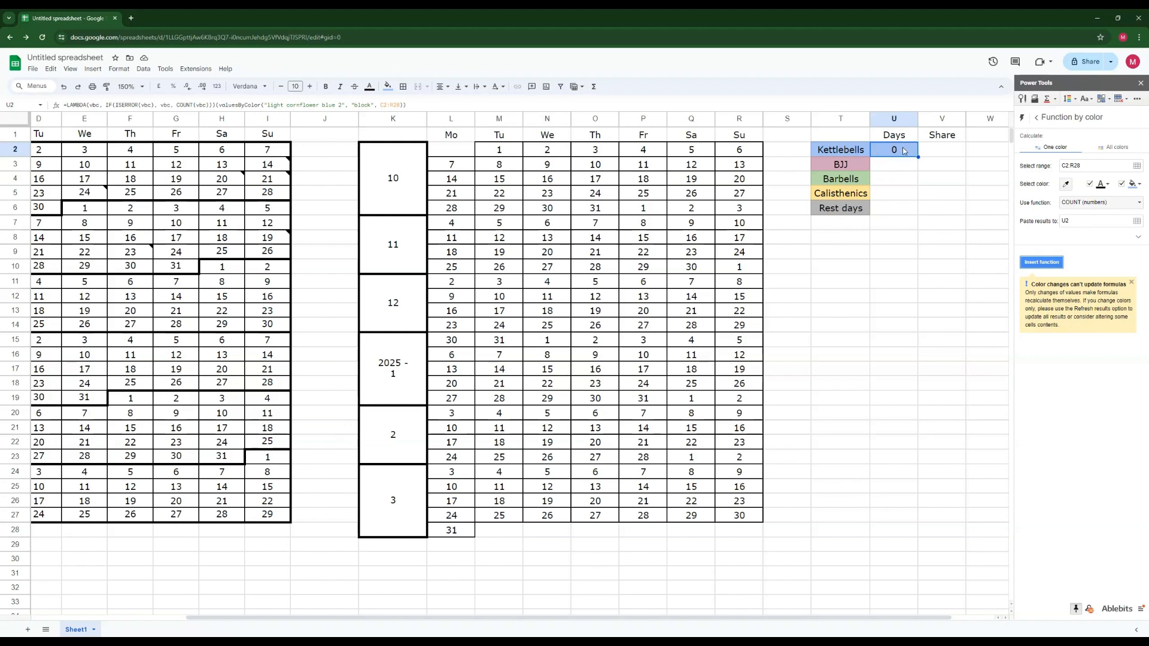
{"action": "left_click", "coordinate": [898, 165]}
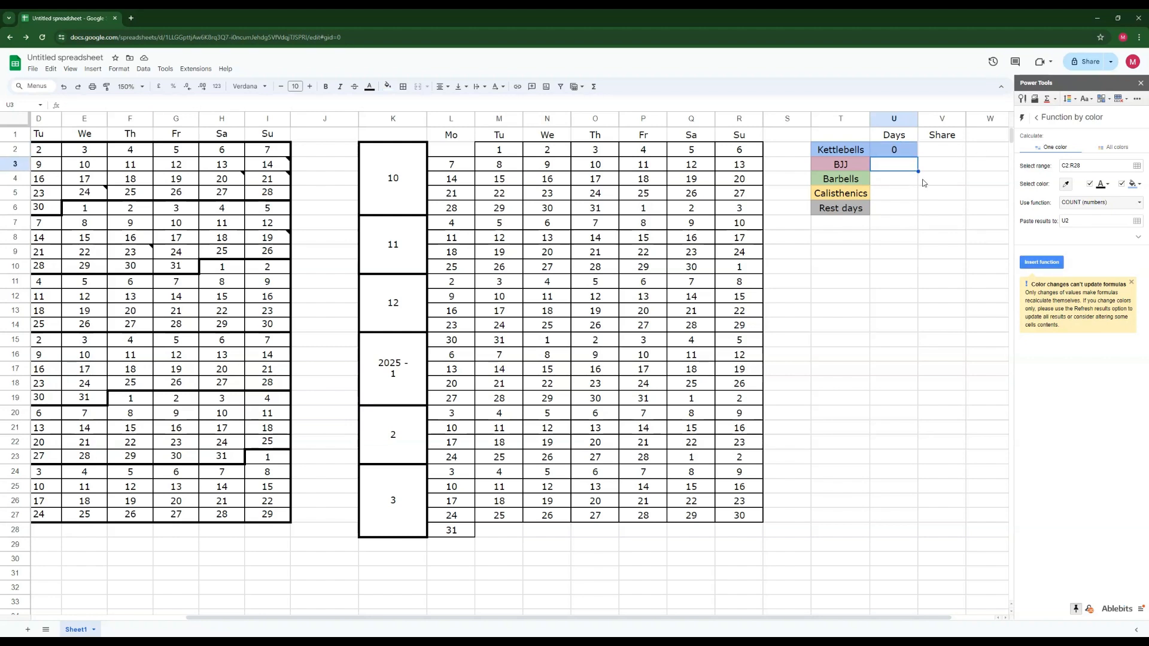
Close the Power Tools sidebar and fill the calendar days in C2:F9 with the Kettlebells color, light cornflower blue 2
{"action": "left_click", "coordinate": [1141, 82]}
{"action": "left_click_drag", "start_coordinate": [74, 150], "coordinate": [218, 254]}
{"action": "left_click", "coordinate": [388, 86]}
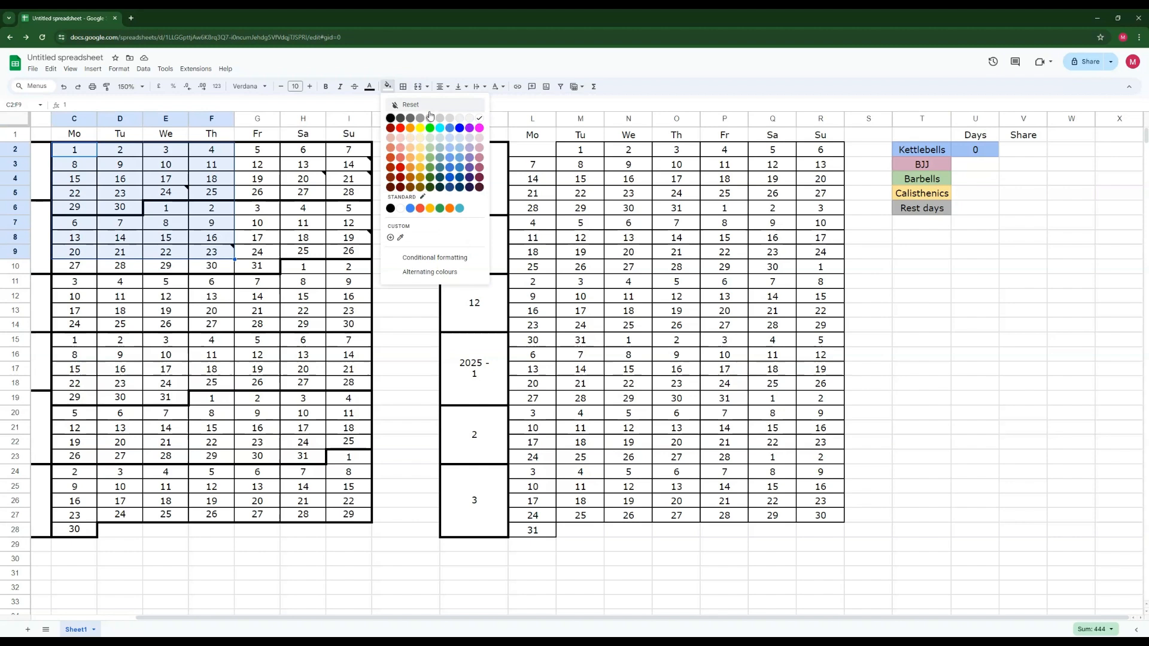
{"action": "left_click", "coordinate": [450, 153]}
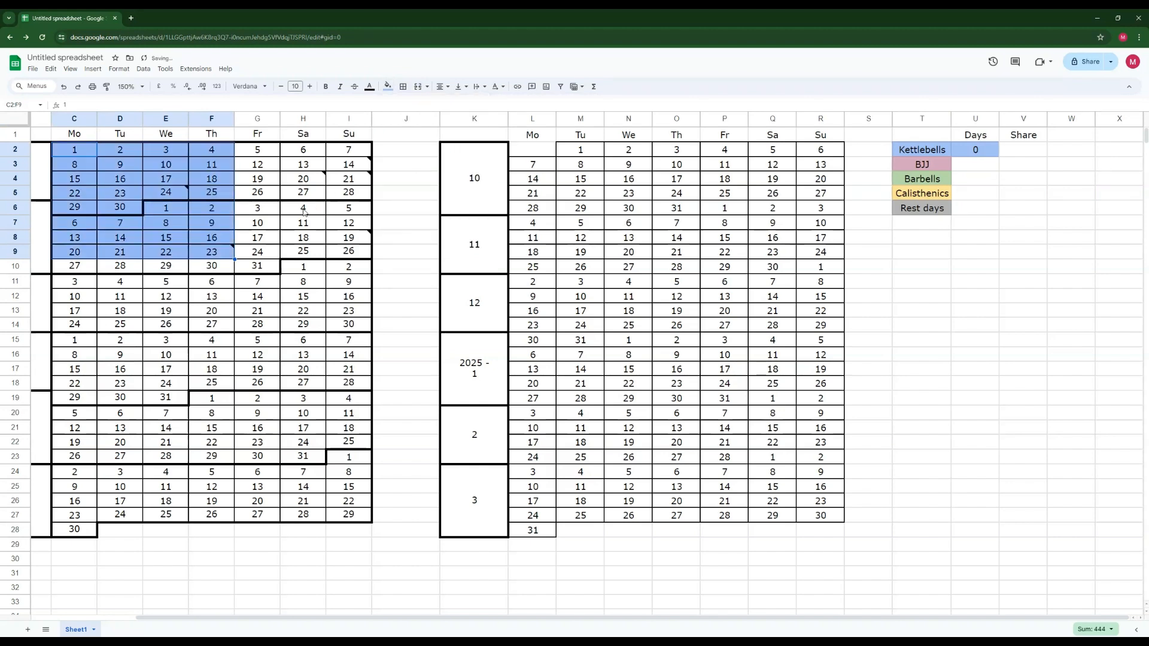
{"action": "left_click", "coordinate": [257, 237]}
Refresh the Function by color results with Power Tools to recalculate the Kettlebells day count, leaving the sidebar closed
{"action": "left_click", "coordinate": [167, 69]}
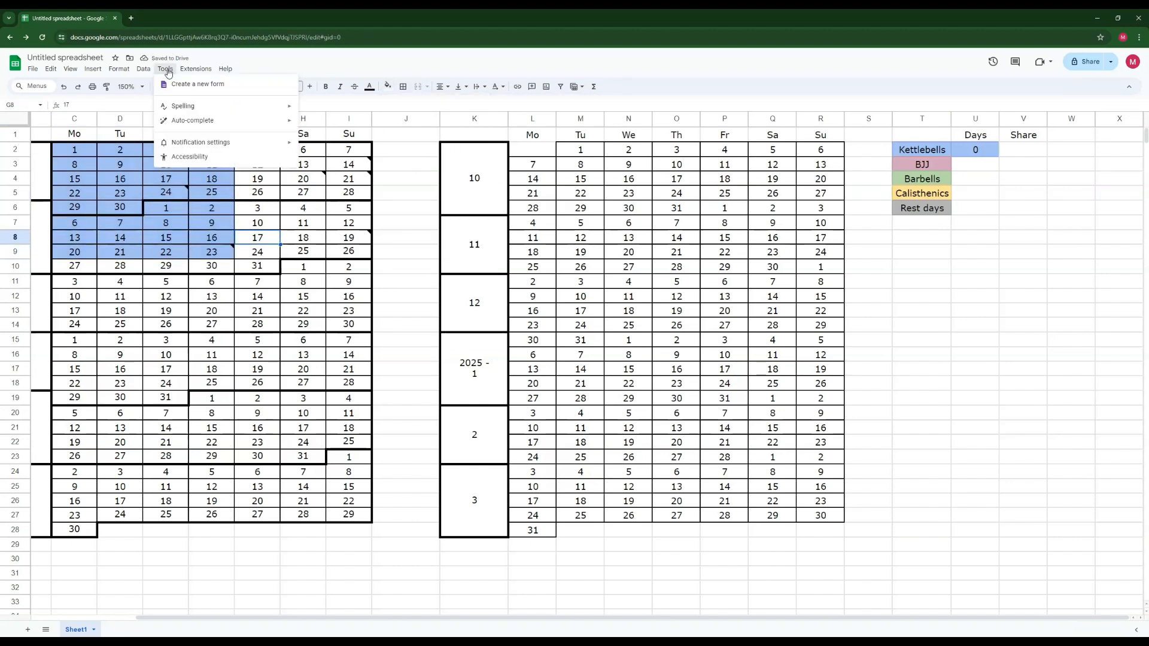
{"action": "mouse_move", "coordinate": [196, 69]}
{"action": "mouse_move", "coordinate": [217, 172]}
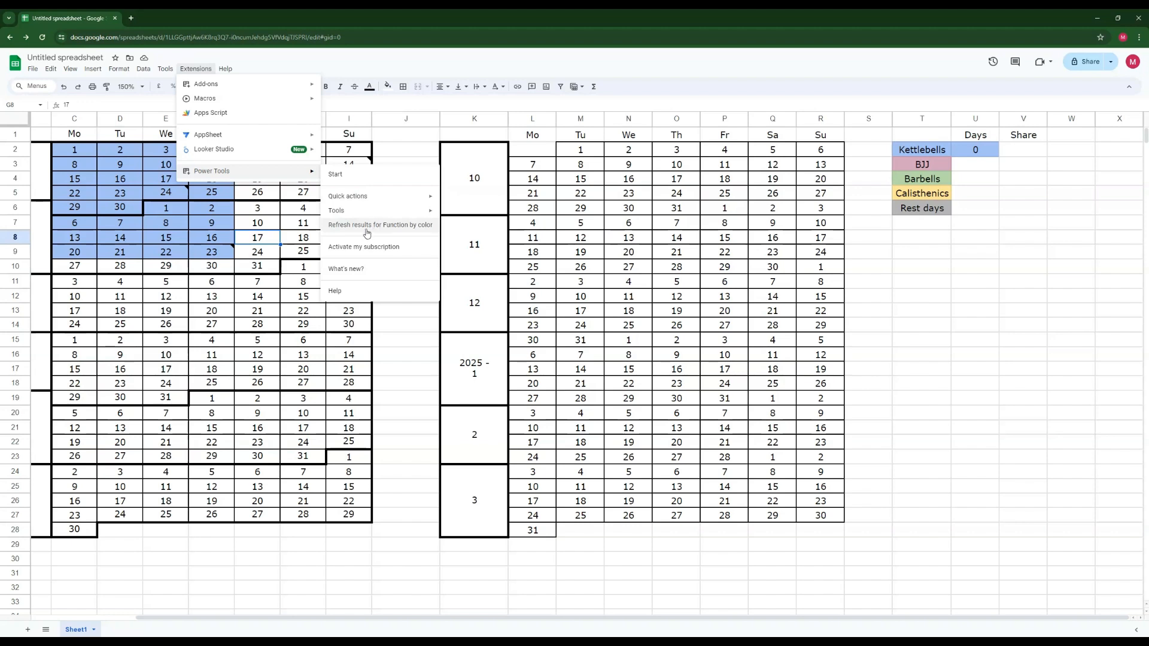
{"action": "left_click", "coordinate": [373, 231]}
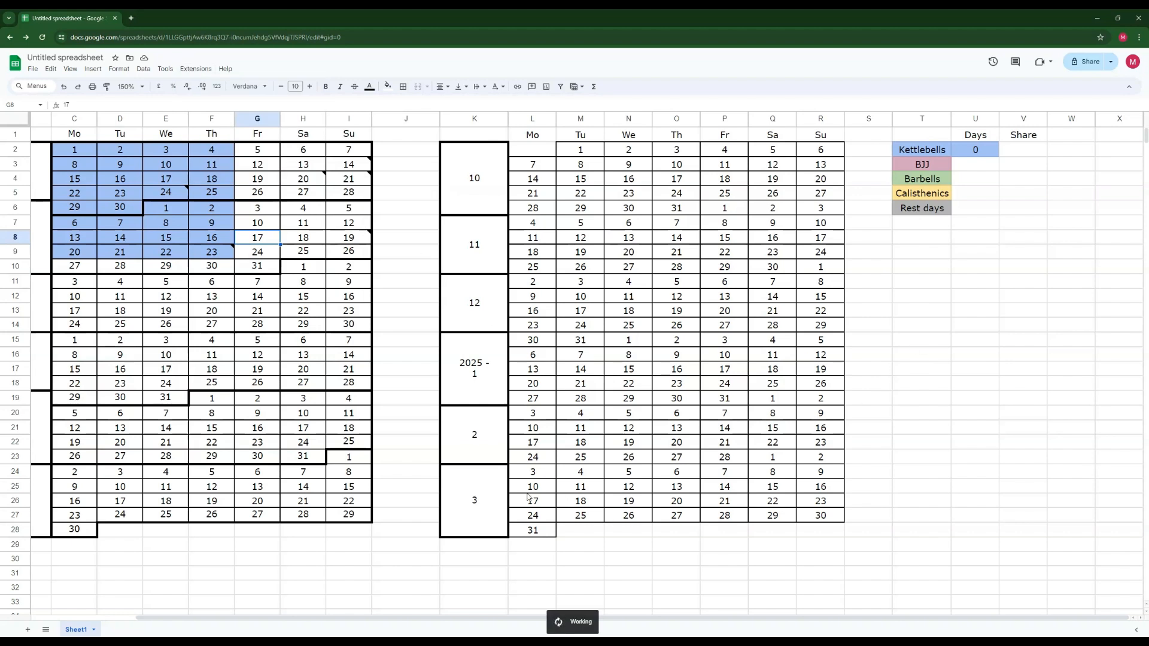
{"action": "left_click", "coordinate": [1141, 85]}
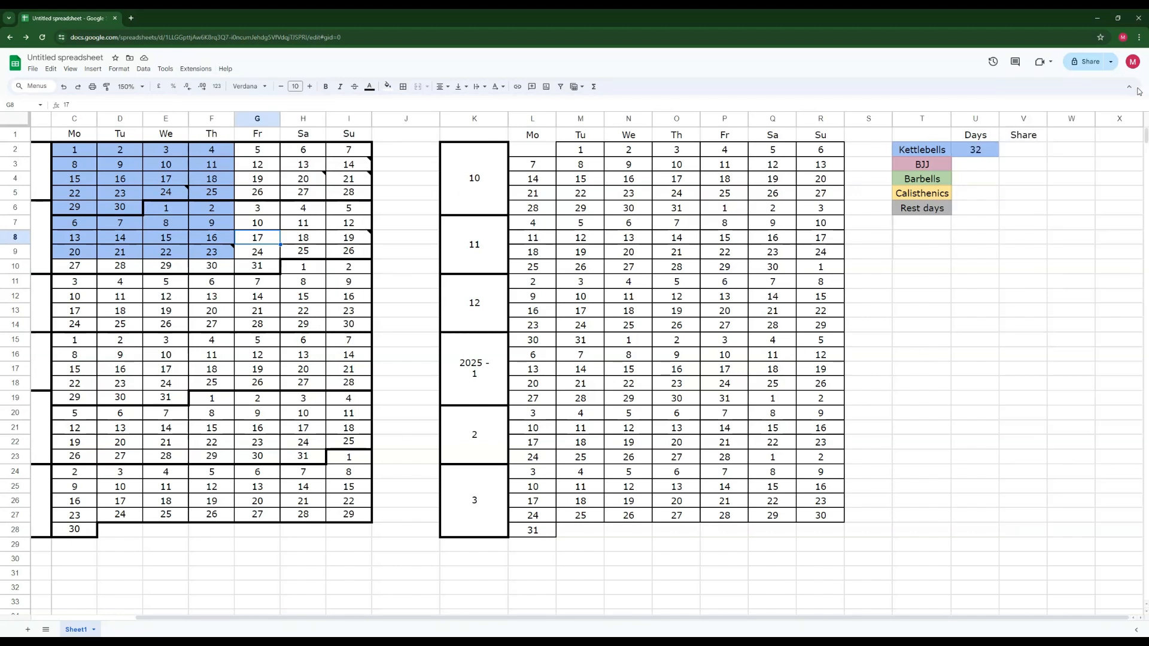
{"action": "left_click", "coordinate": [982, 168]}
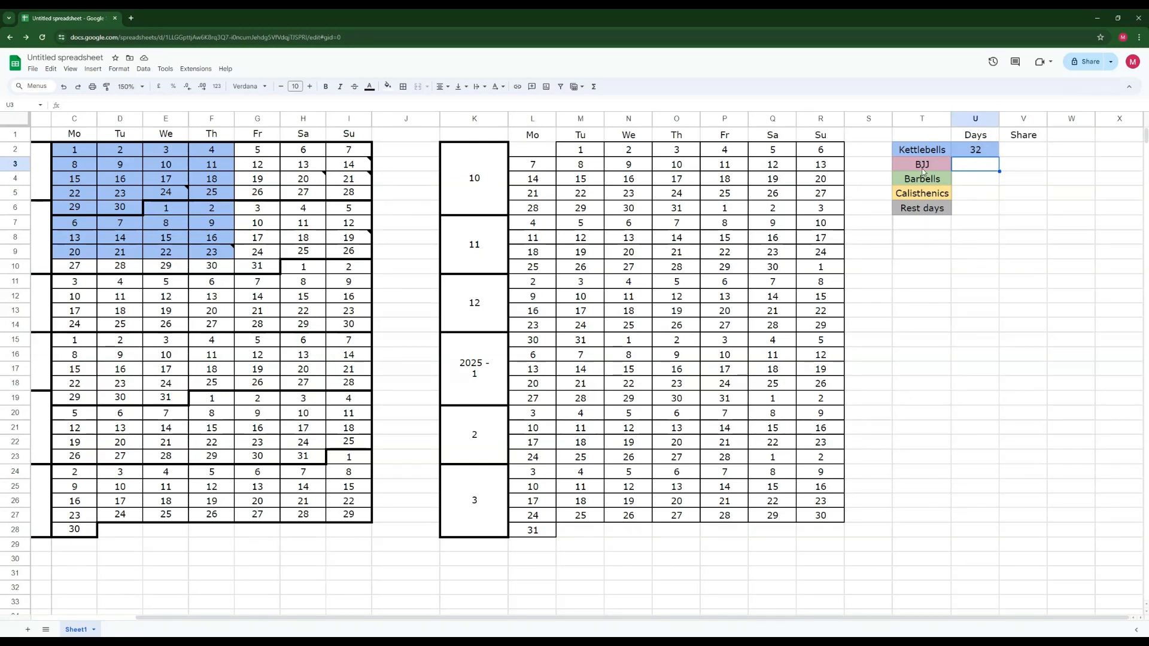
{"action": "left_click_drag", "start_coordinate": [972, 151], "coordinate": [978, 209]}
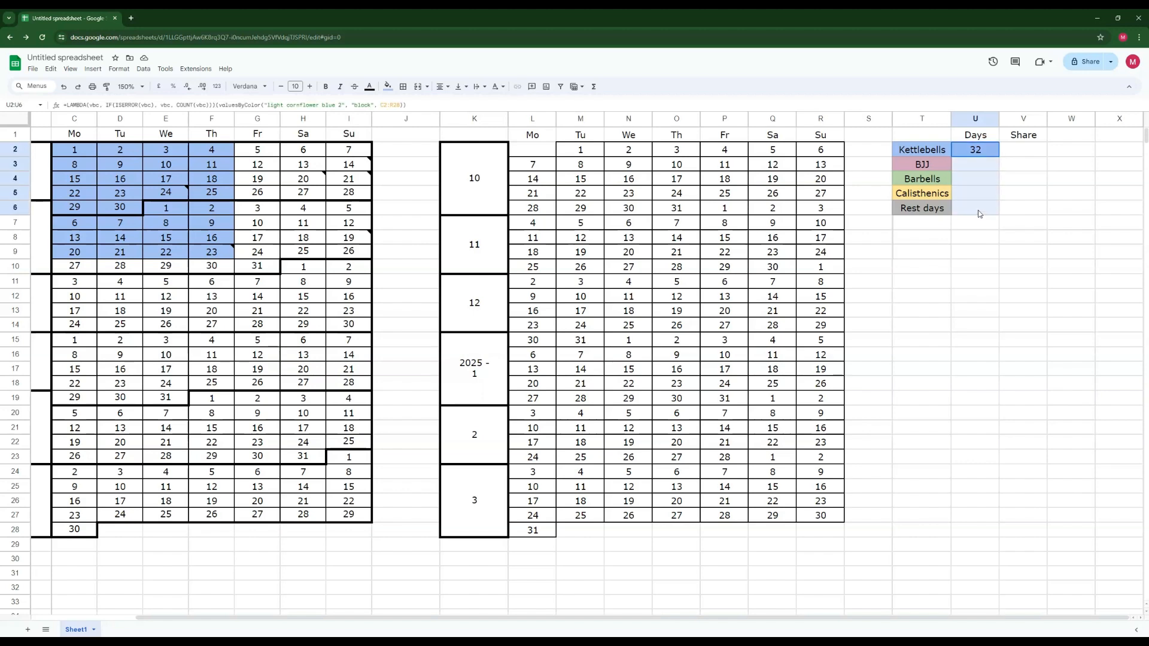
{"action": "left_click", "coordinate": [982, 236]}
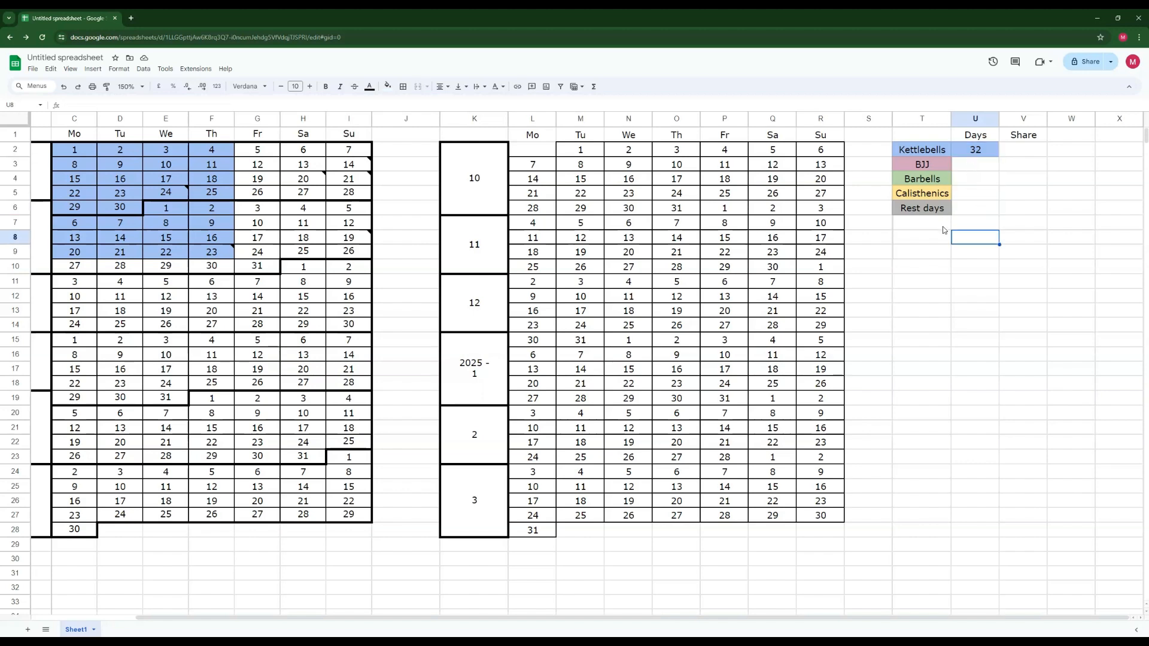
Copy the full color-count formula text from U2 into the BJJ Days cell U3, keeping the range C2:R28
{"action": "left_click", "coordinate": [978, 154]}
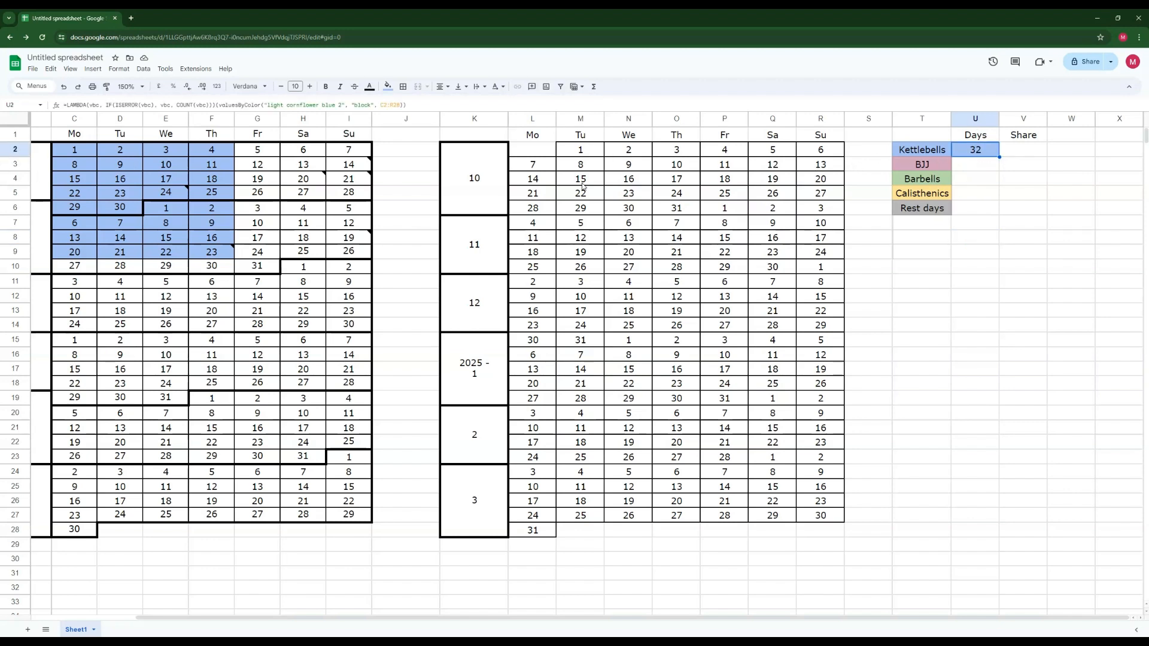
{"action": "left_click_drag", "start_coordinate": [433, 104], "coordinate": [34, 100]}
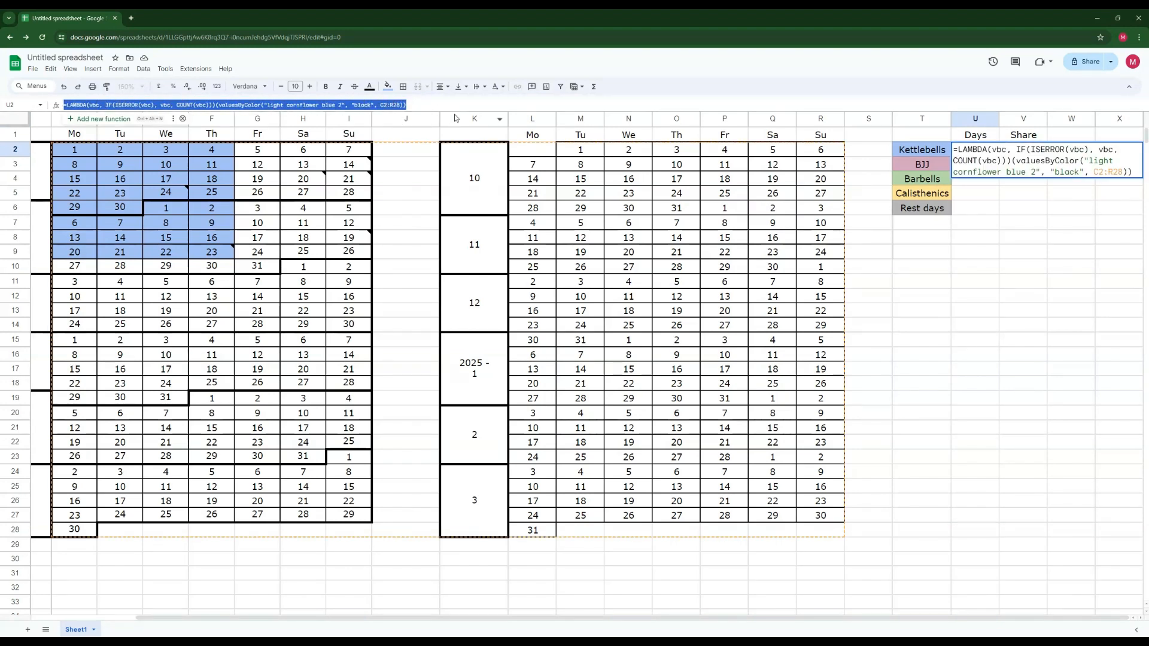
{"action": "key", "text": "Return"}
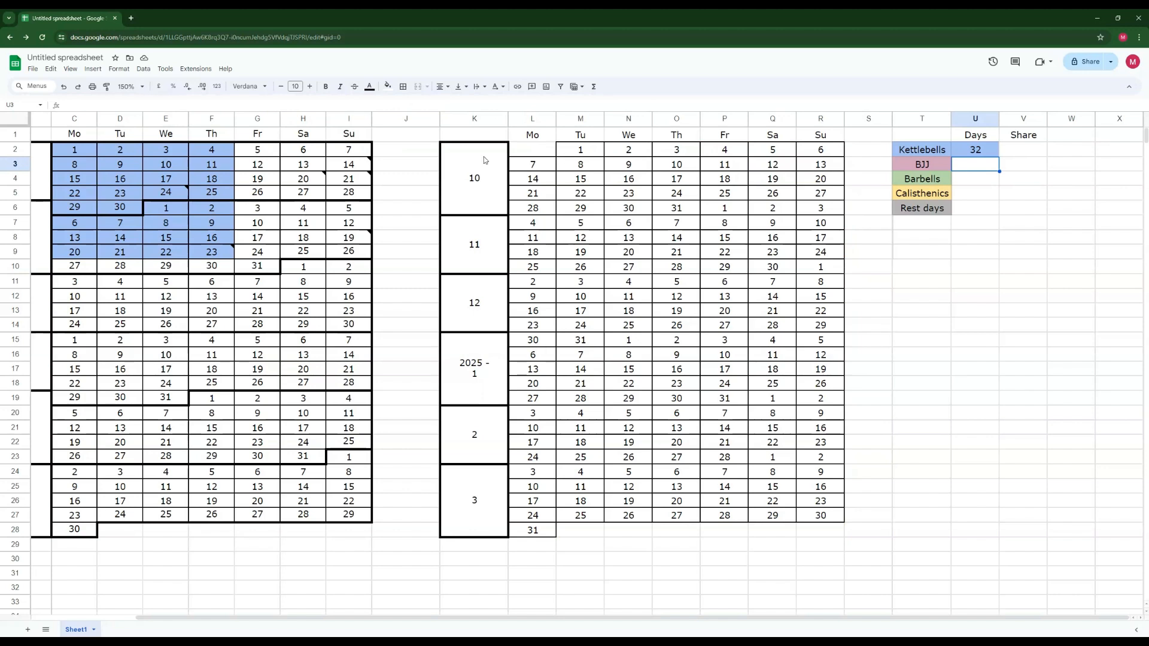
{"action": "left_click", "coordinate": [124, 104]}
{"action": "type", "text": "=LAMBDA(vbc, IF(ISERROR(vbc), vbc, COUNT(vbc)))(valuesByColor(\"light cornflower blue 2\", \"block\", C2:R28))"}
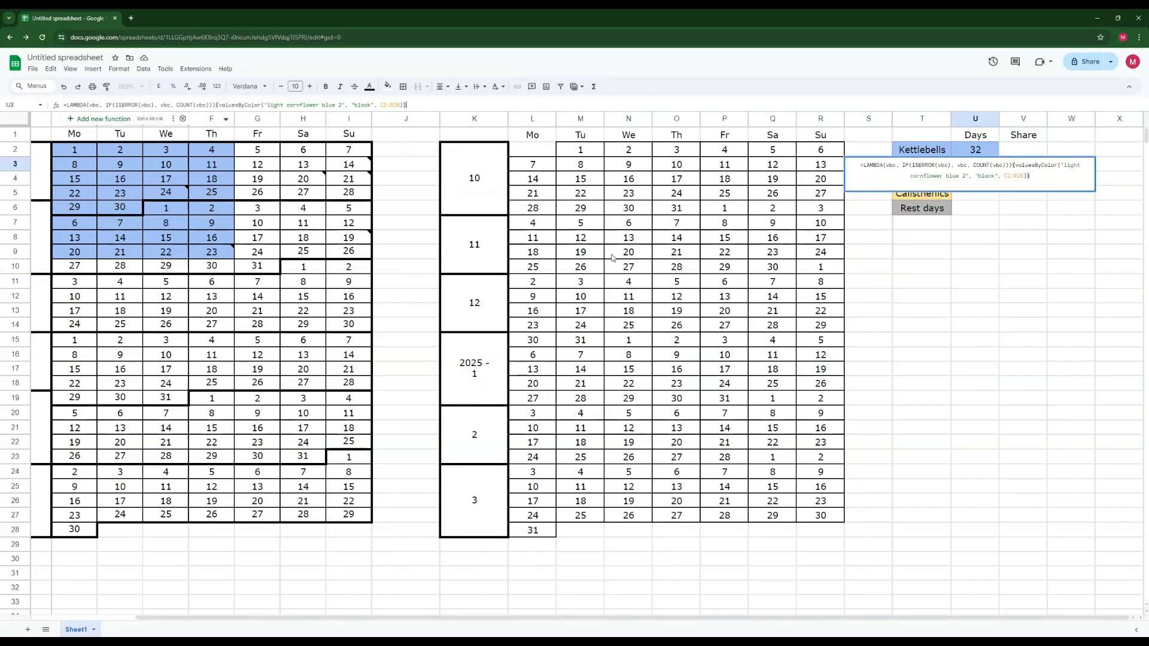
{"action": "key", "text": "Return"}
{"action": "key", "text": "Up"}
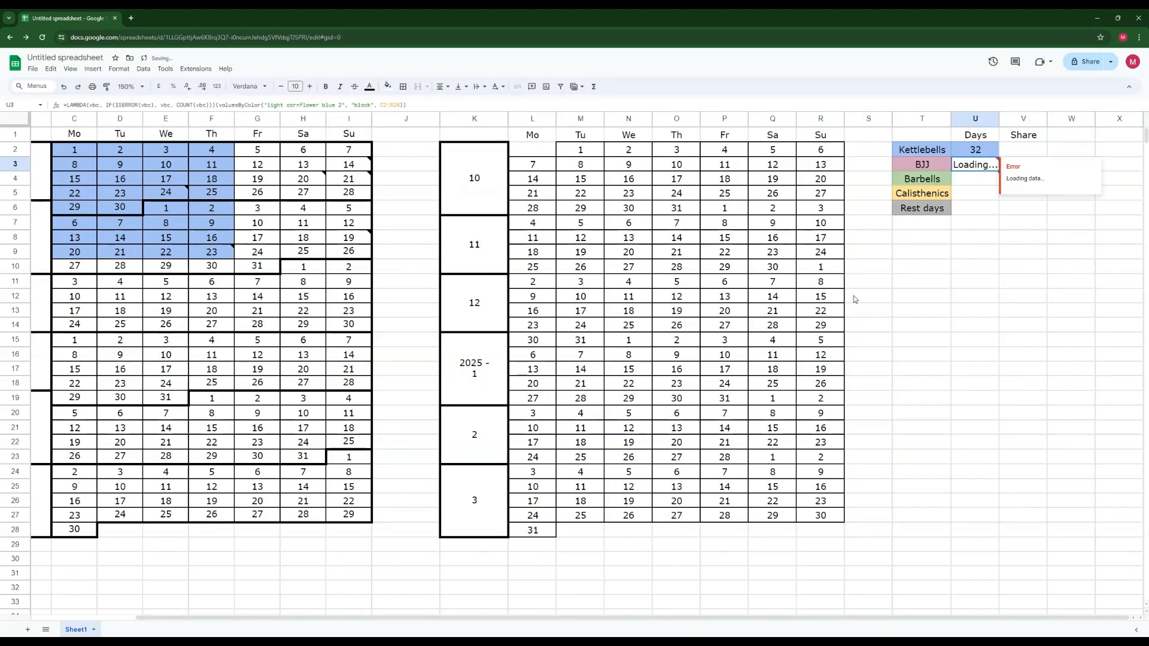
{"action": "left_click_drag", "start_coordinate": [267, 105], "coordinate": [343, 106]}
{"action": "left_click", "coordinate": [343, 106]}
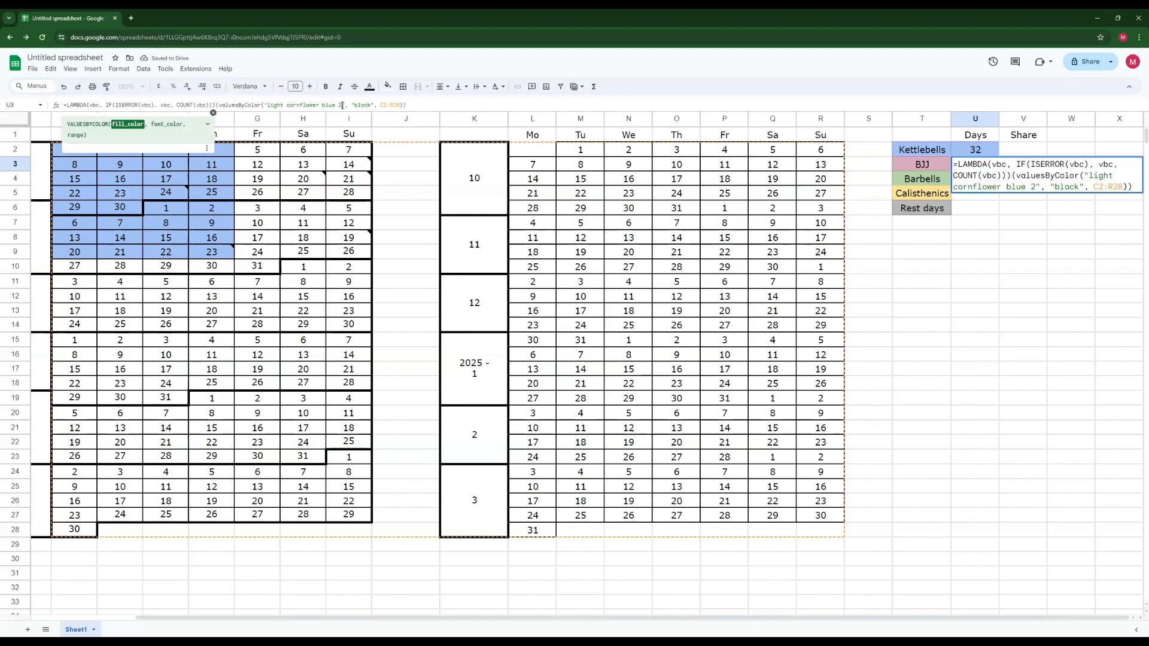
{"action": "key", "text": "Escape"}
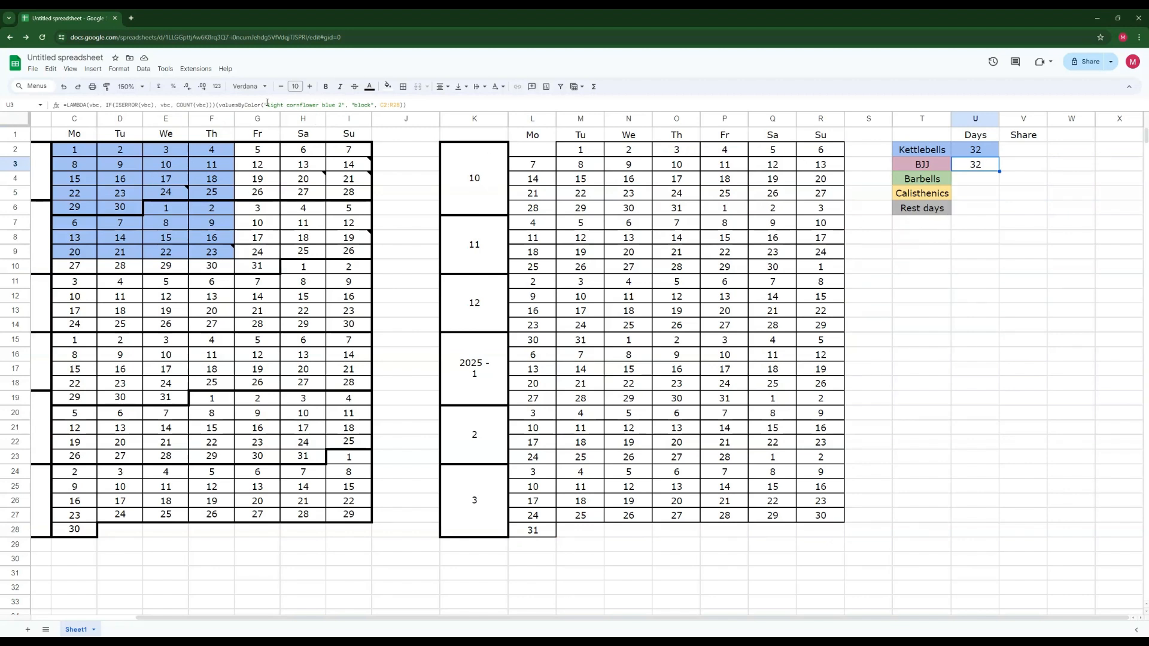
{"action": "left_click_drag", "start_coordinate": [267, 105], "coordinate": [343, 107]}
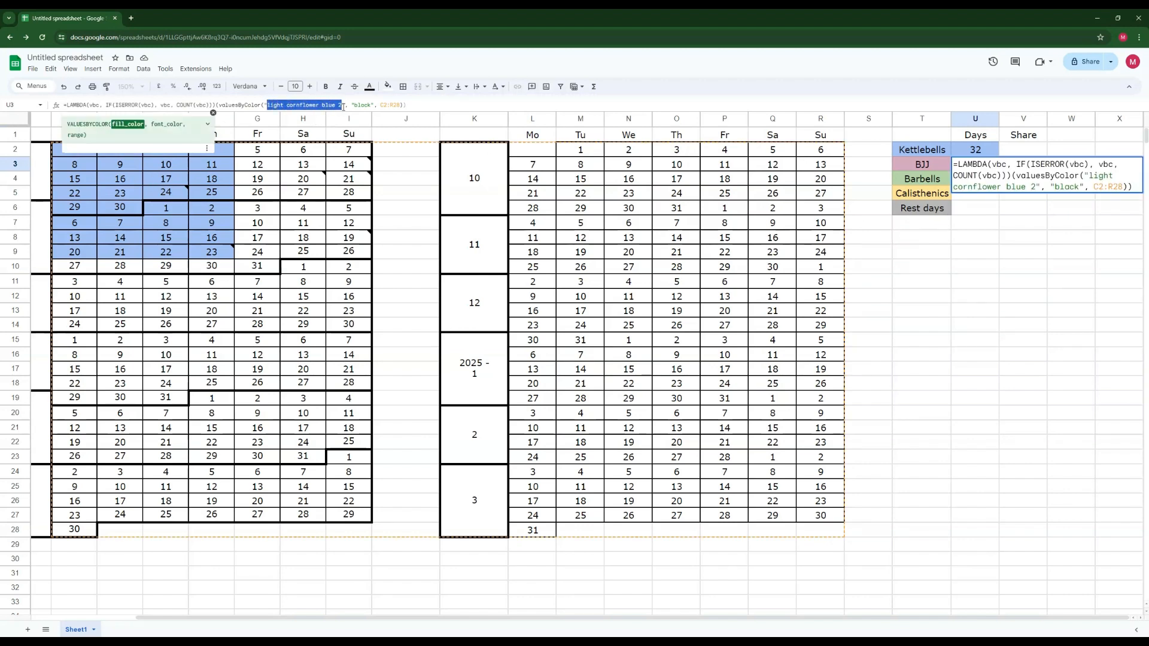
{"action": "key", "text": "Escape"}
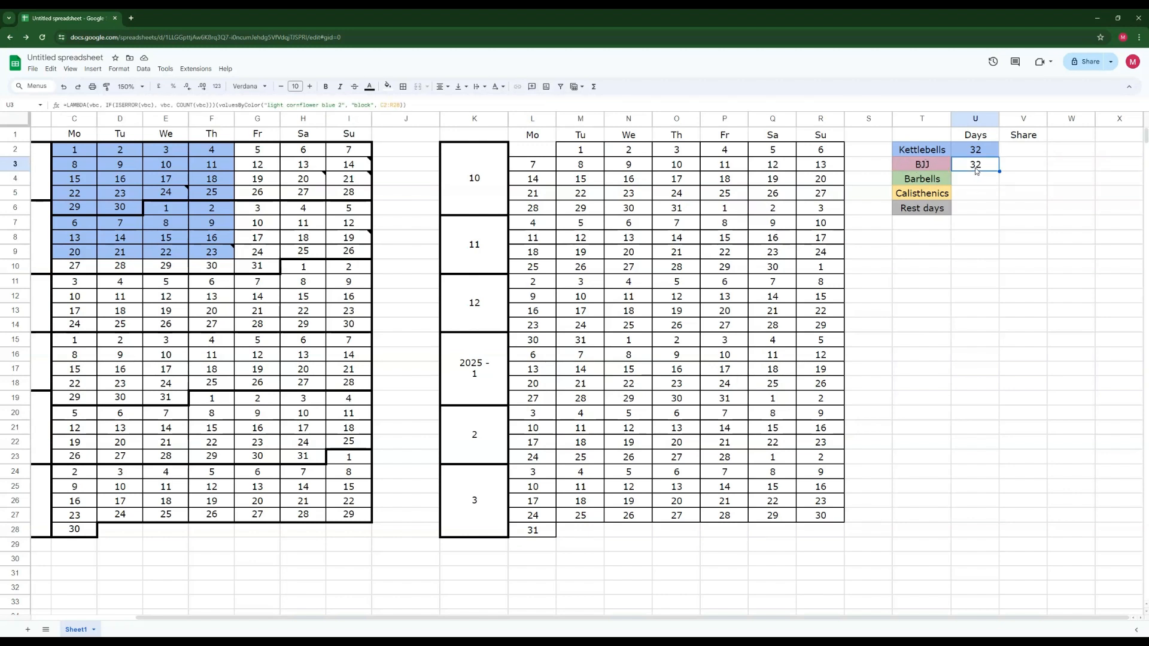
Check the BJJ cell's fill color and change the fill color in U3's formula to "light magenta 2"
{"action": "left_click", "coordinate": [907, 170]}
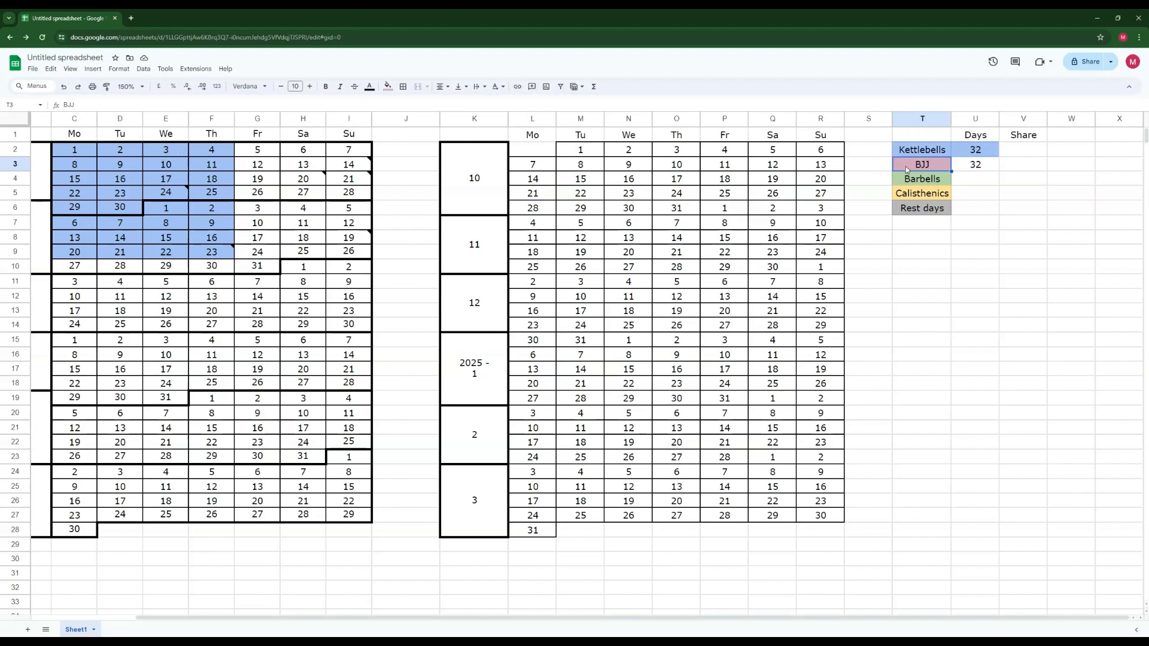
{"action": "left_click", "coordinate": [389, 87]}
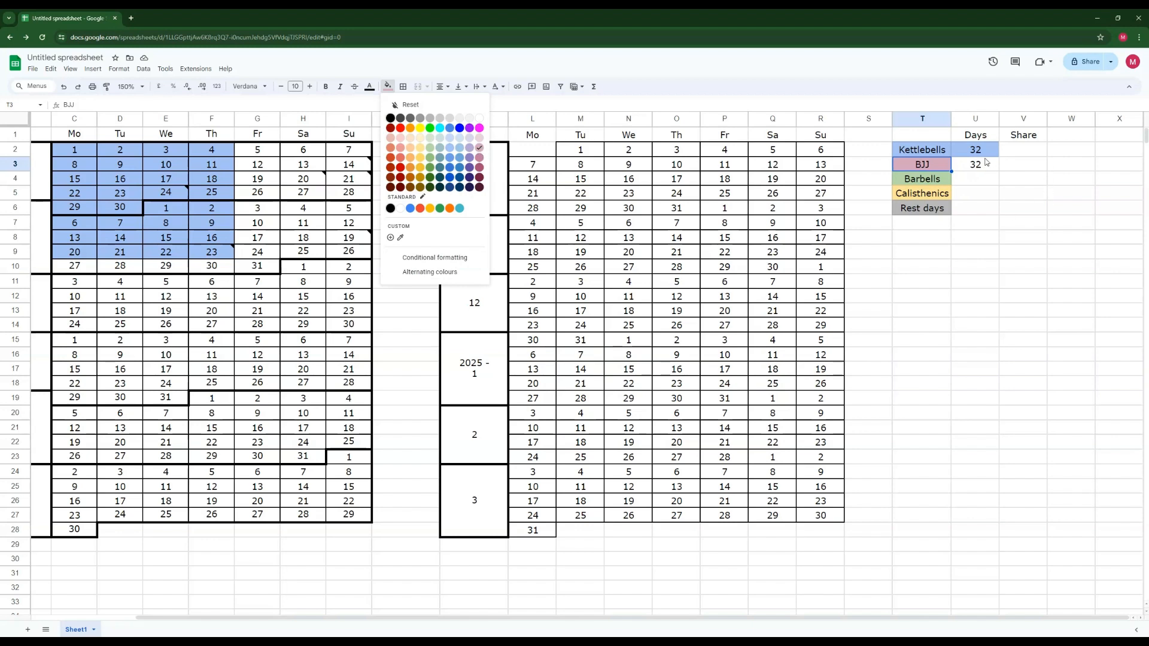
{"action": "left_click", "coordinate": [967, 168]}
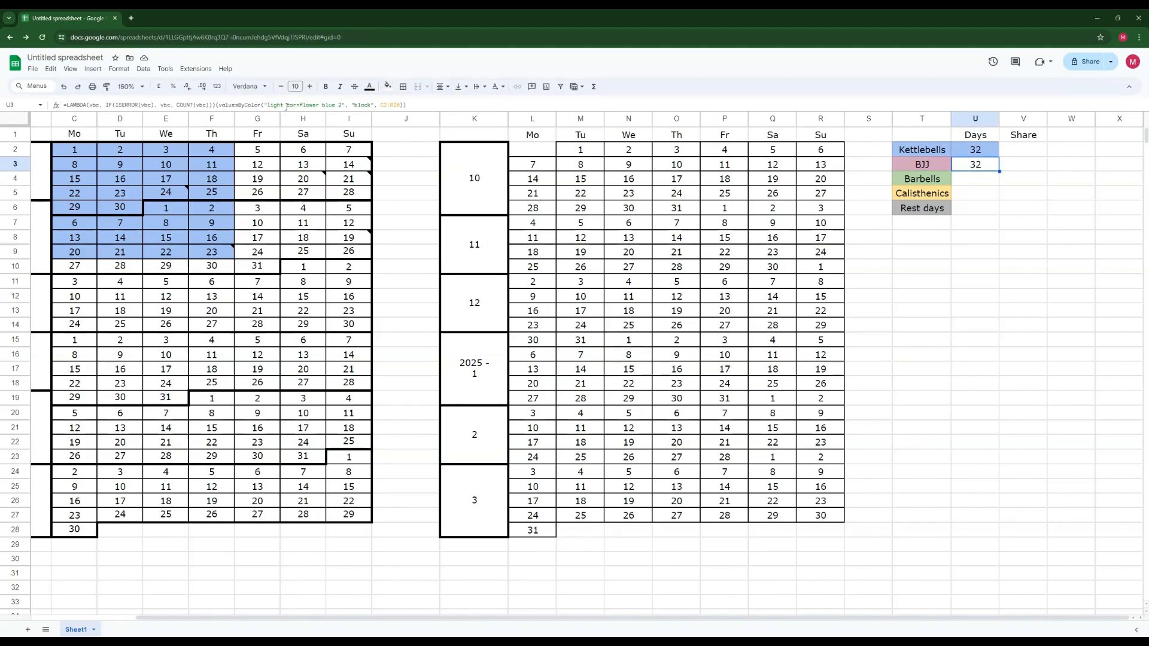
{"action": "left_click_drag", "start_coordinate": [287, 106], "coordinate": [335, 105]}
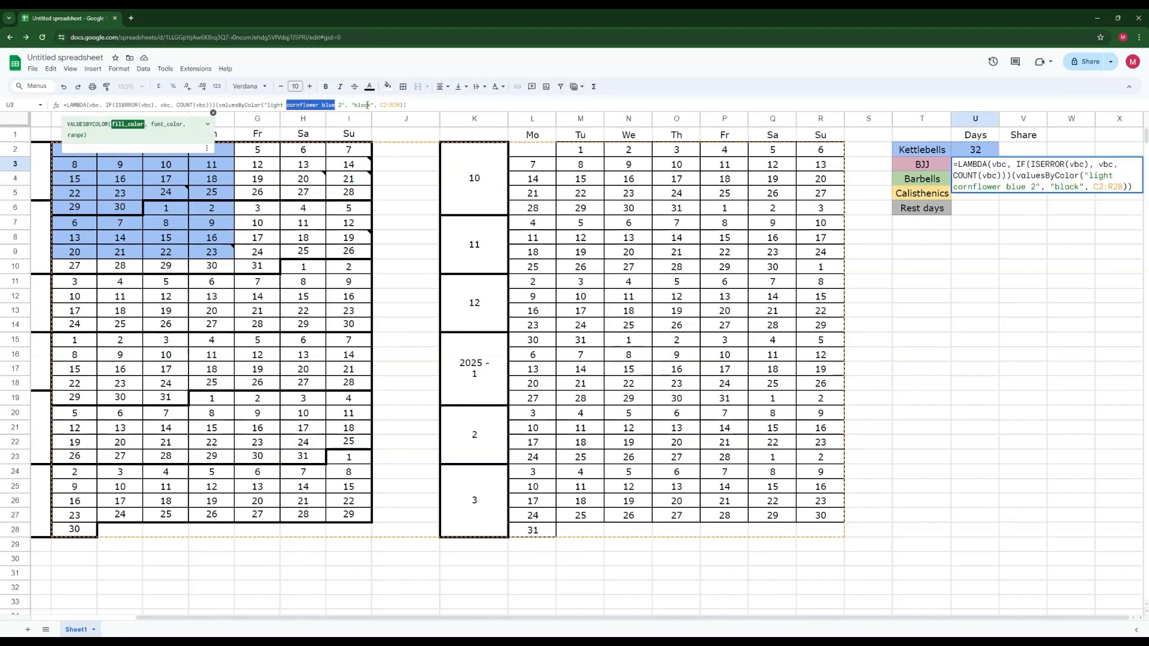
{"action": "type", "text": "magenta"}
{"action": "key", "text": "Return"}
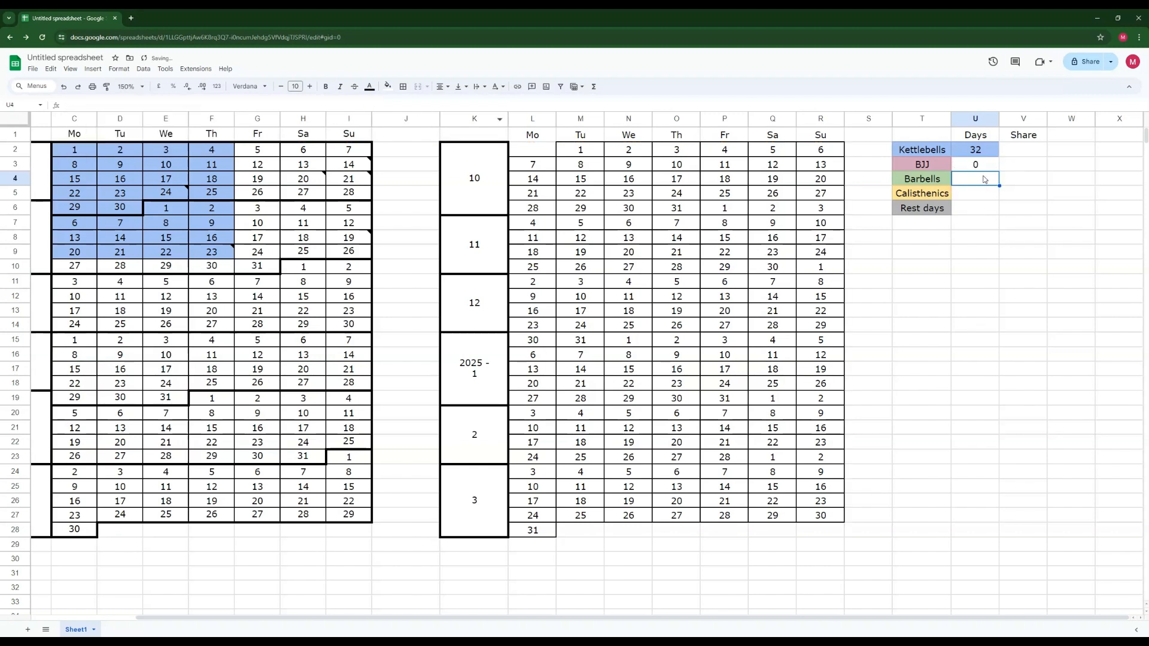
Fill the calendar days in G2:H8 with the BJJ color, light magenta 2
{"action": "left_click_drag", "start_coordinate": [258, 150], "coordinate": [317, 240]}
{"action": "left_click", "coordinate": [387, 86]}
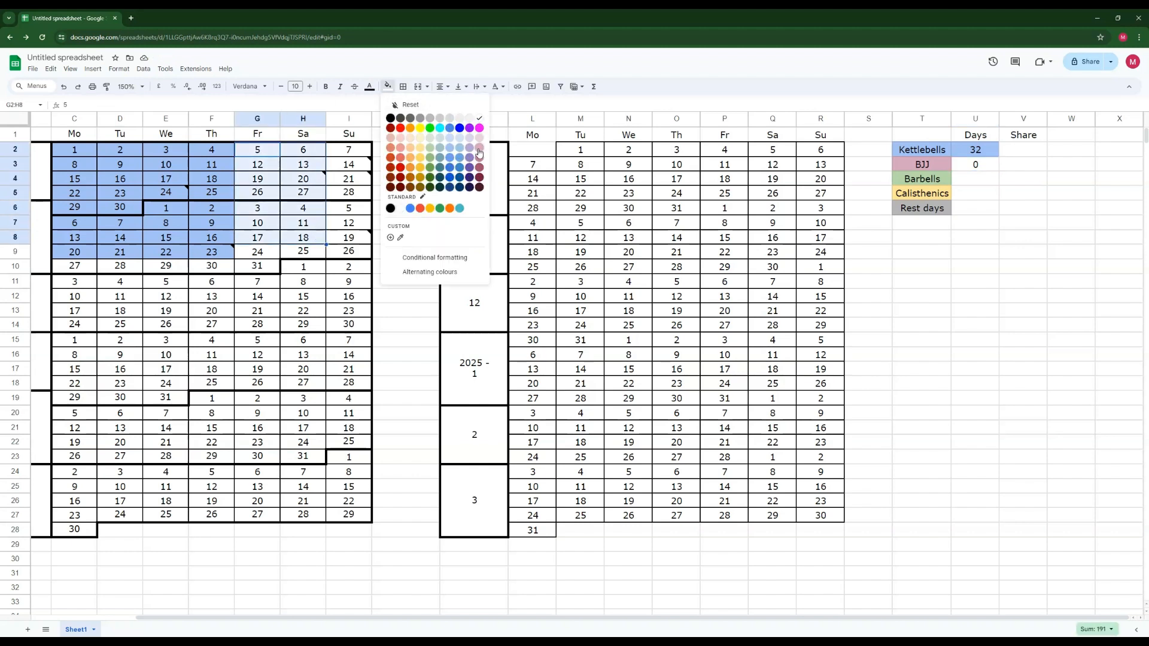
{"action": "left_click", "coordinate": [479, 153]}
{"action": "left_click", "coordinate": [971, 309]}
Refresh the Function by color results again and check the BJJ day count in U3
{"action": "left_click", "coordinate": [190, 70]}
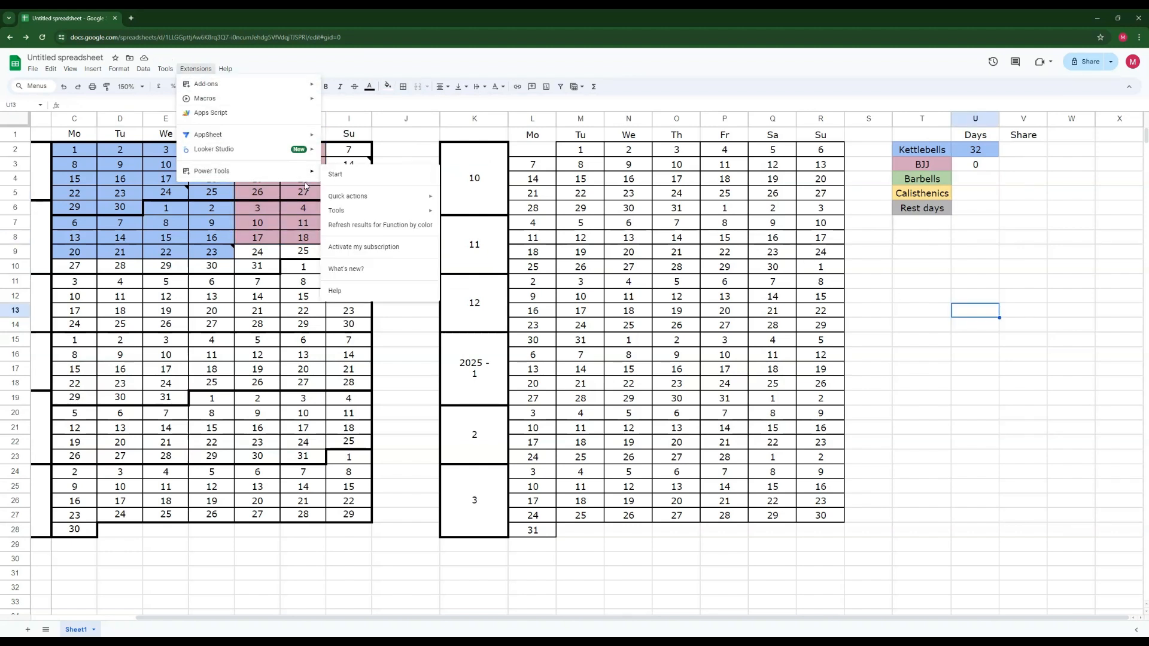
{"action": "left_click", "coordinate": [380, 225]}
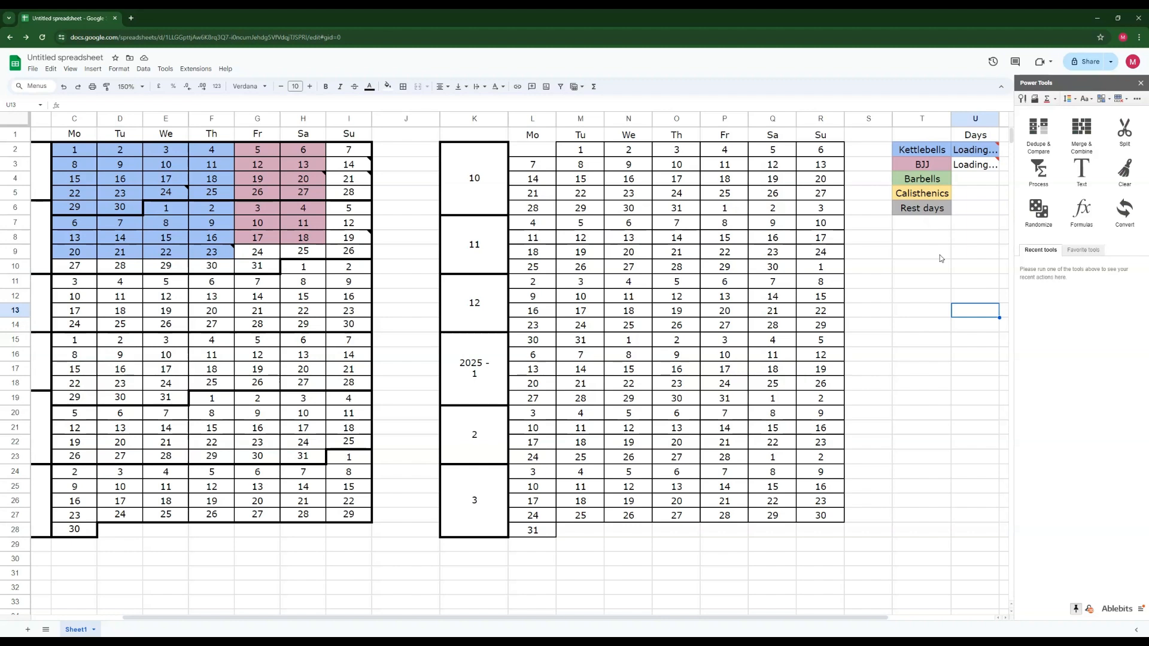
{"action": "left_click", "coordinate": [976, 168]}
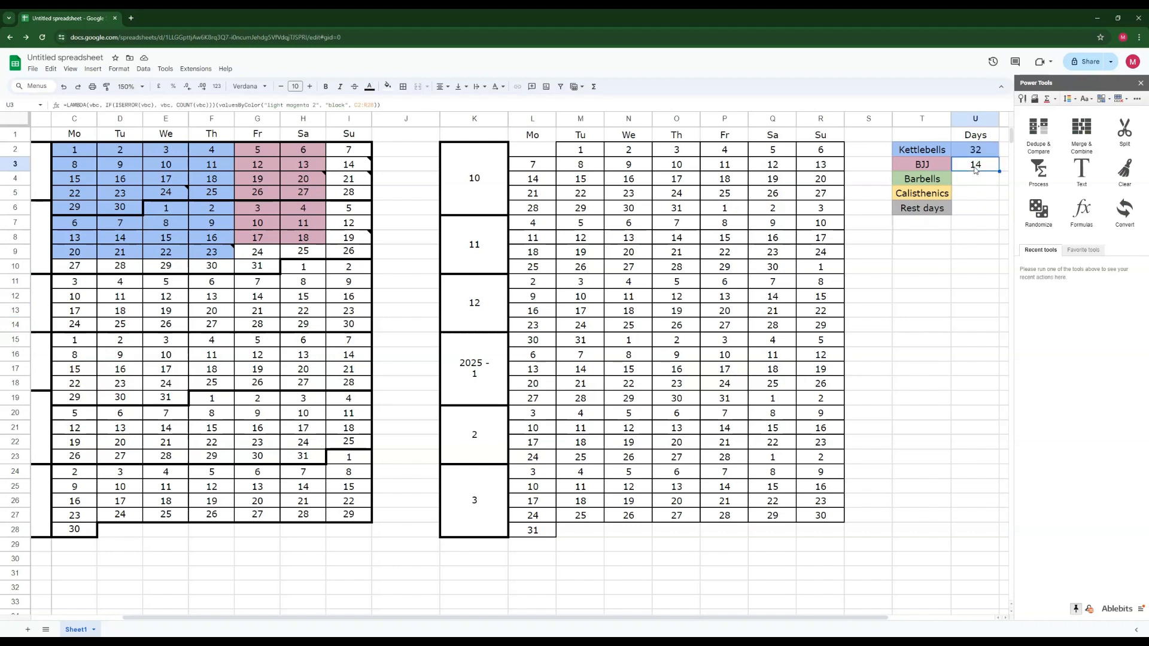
{"action": "left_click", "coordinate": [932, 166]}
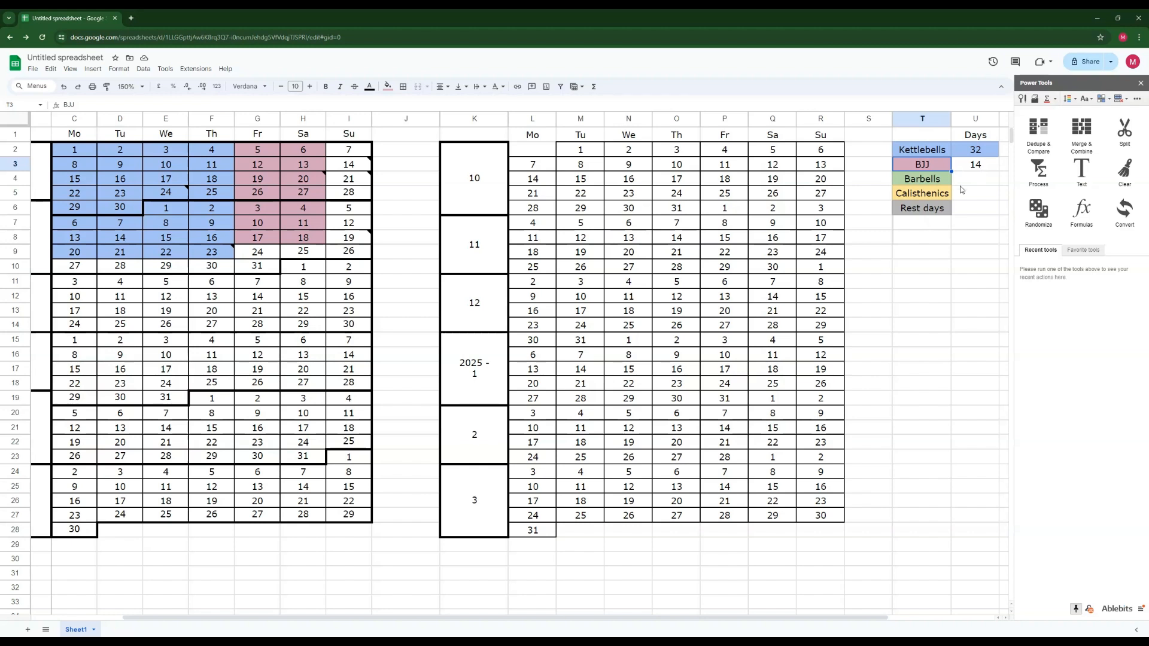
{"action": "left_click", "coordinate": [974, 180]}
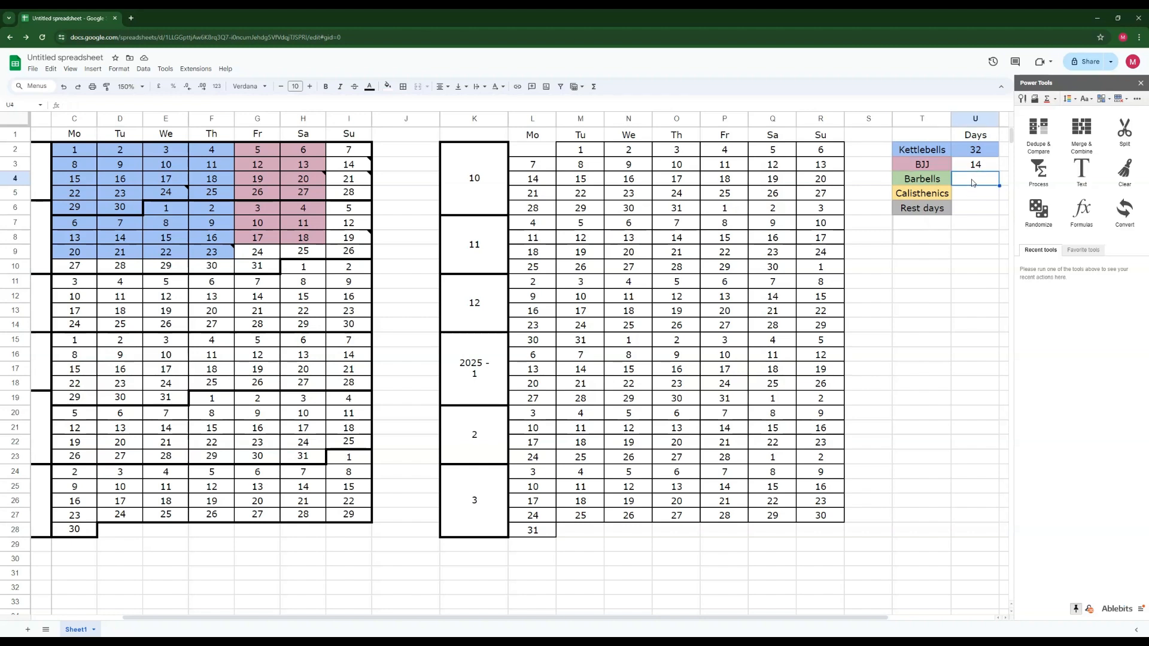
{"action": "left_click", "coordinate": [973, 196]}
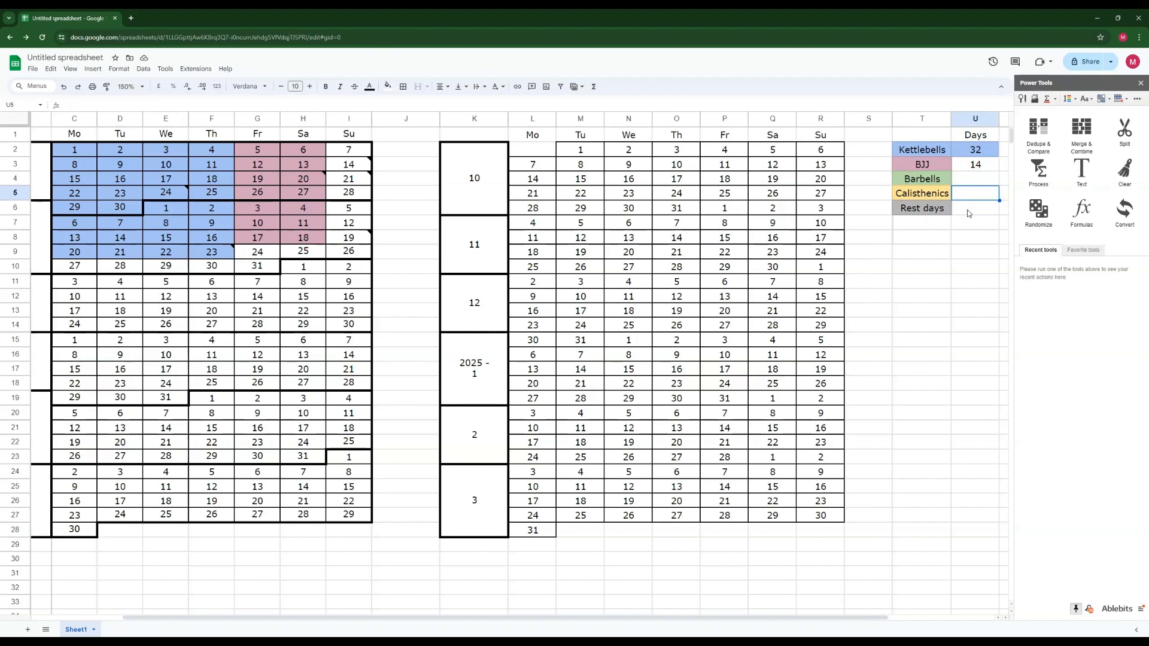
{"action": "left_click", "coordinate": [969, 205]}
{"action": "left_click", "coordinate": [969, 182]}
{"action": "left_click", "coordinate": [970, 190]}
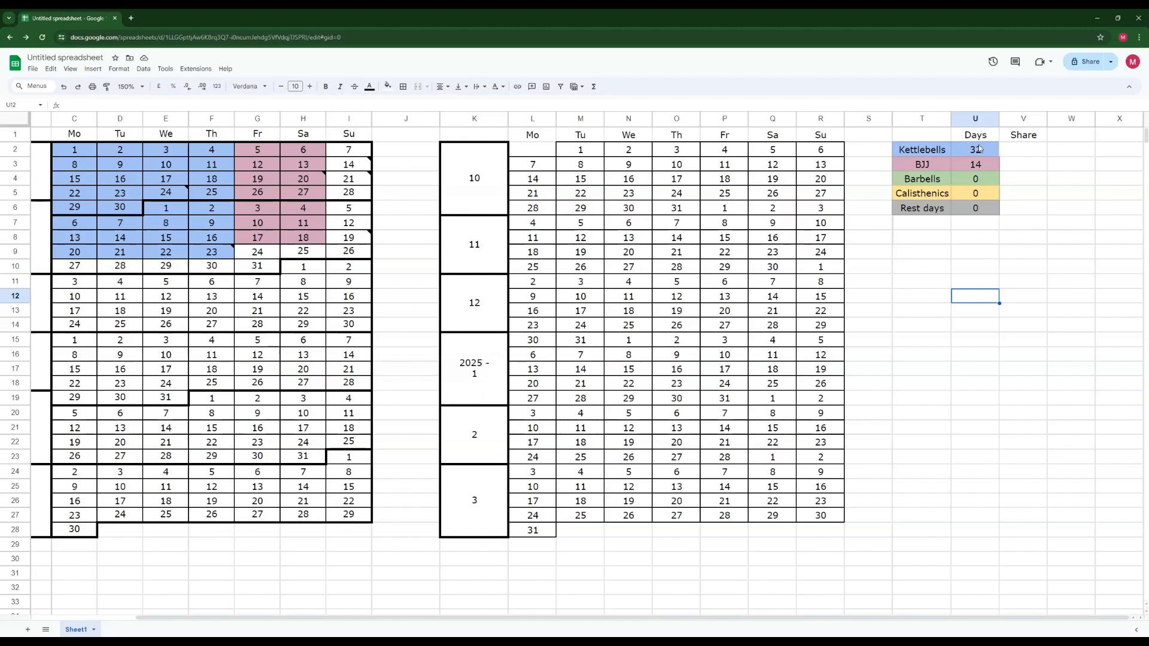
Enter the Kettlebells share formula =U2/sum(U2:U6) in V2
{"action": "left_click", "coordinate": [1024, 153]}
{"action": "type", "text": "="}
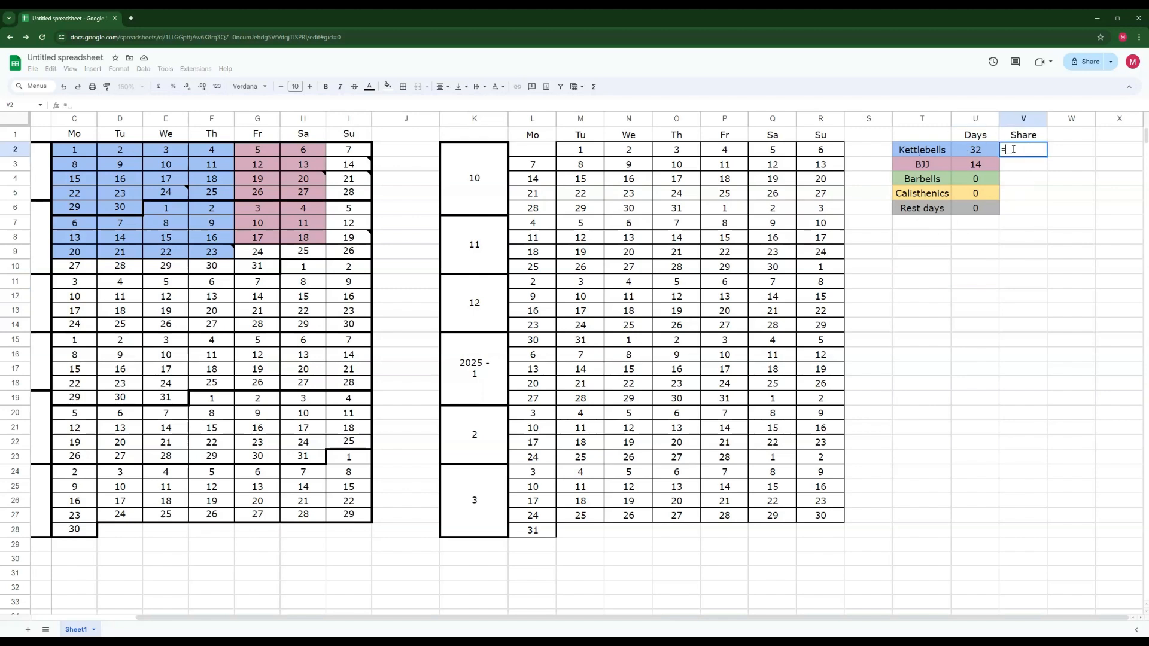
{"action": "left_click", "coordinate": [974, 152]}
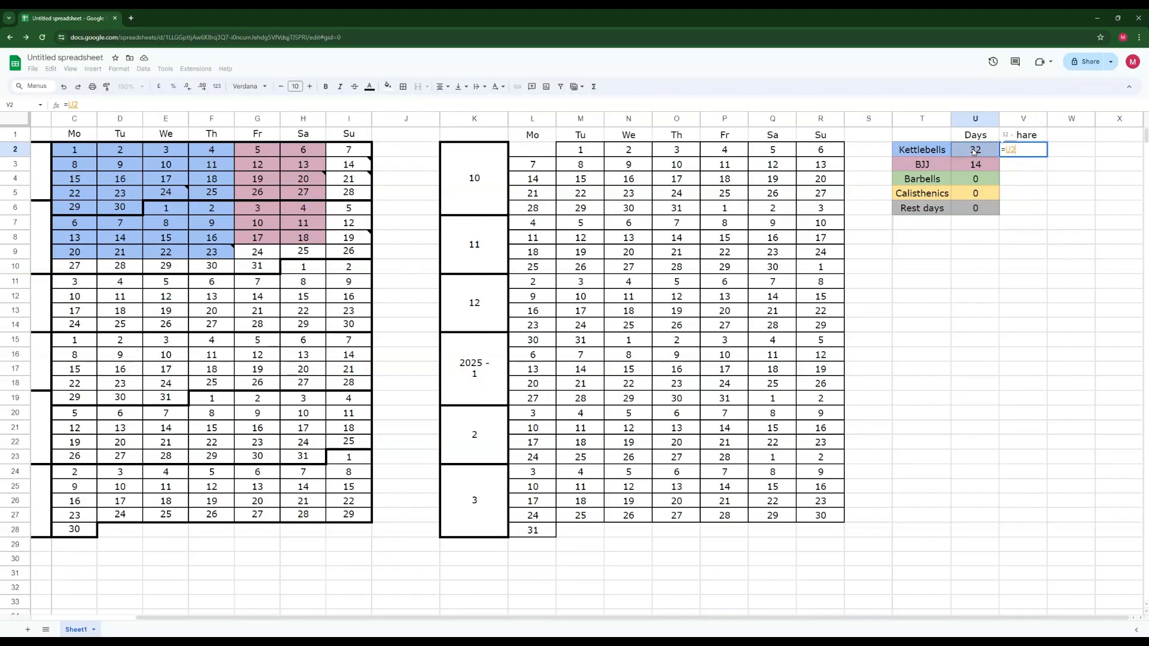
{"action": "type", "text": "/sum("}
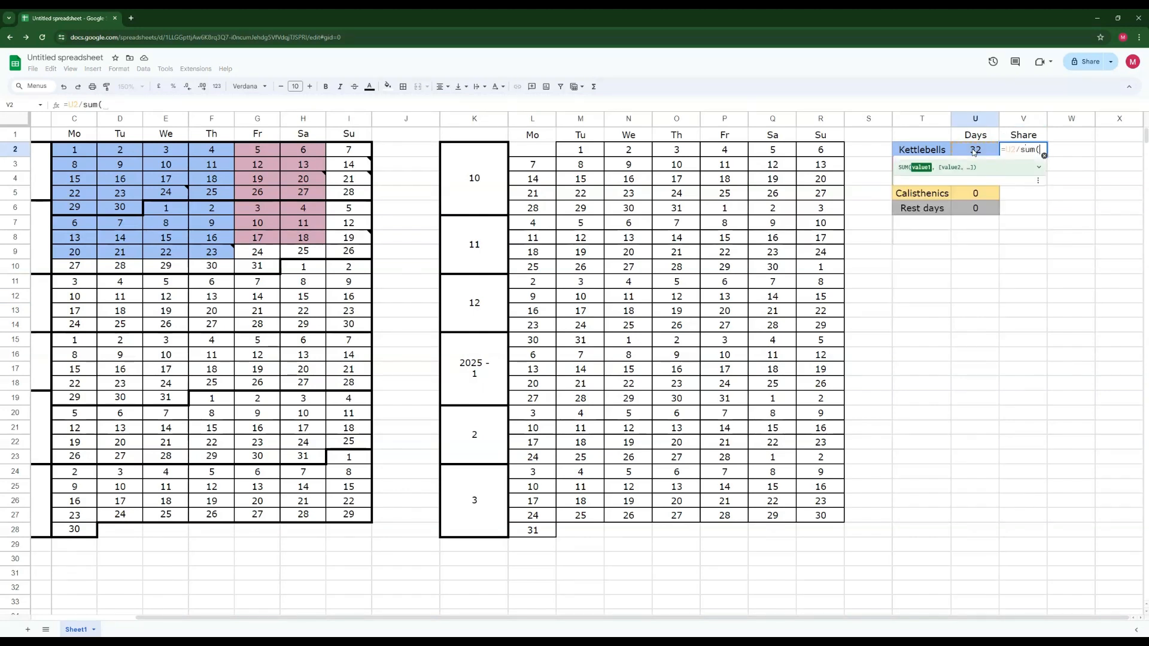
{"action": "left_click_drag", "start_coordinate": [977, 154], "coordinate": [981, 207]}
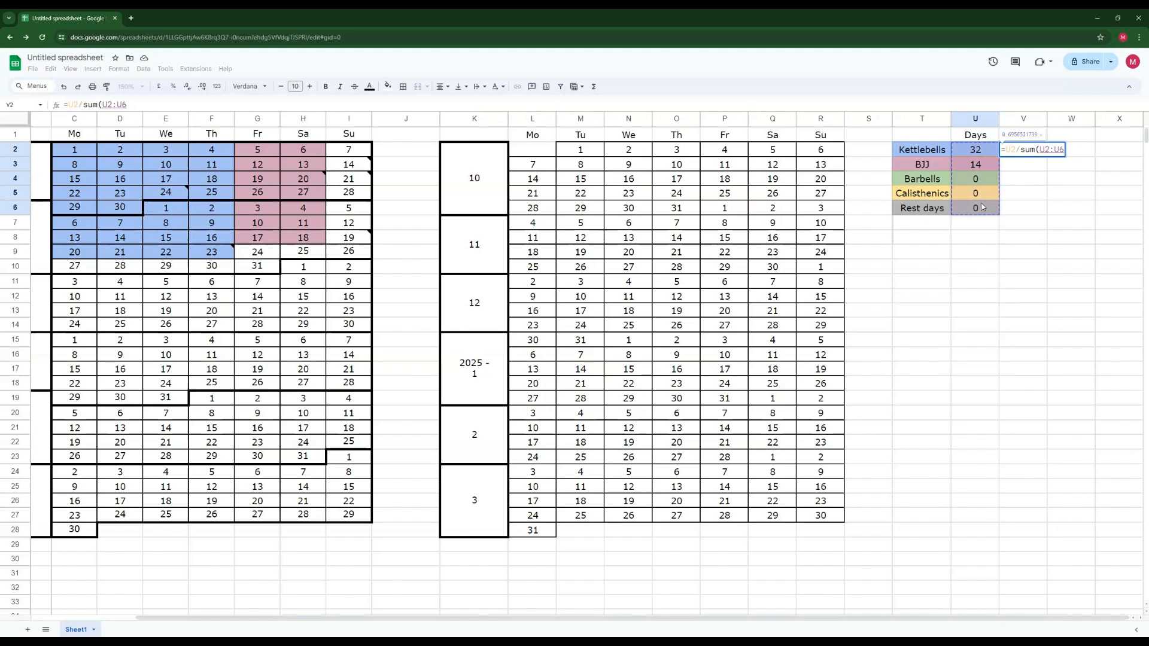
{"action": "key", "text": "Return"}
Extend the share formula down V2:V6 with the sum range locked as $U$2:$U$6
{"action": "left_click", "coordinate": [1044, 157]}
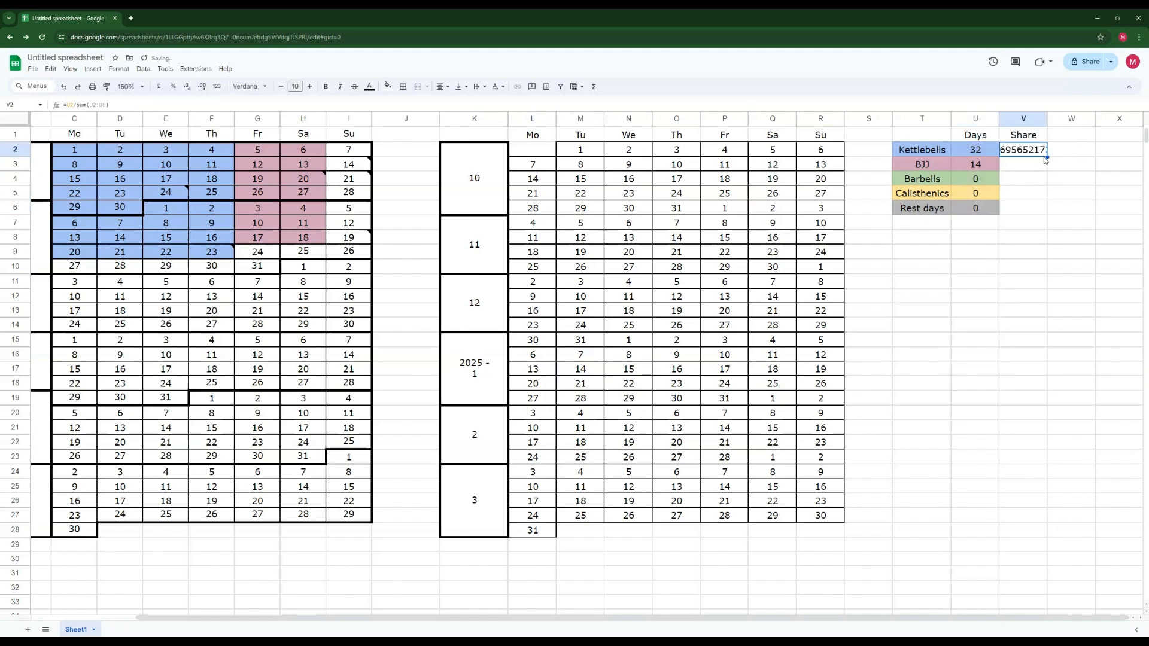
{"action": "left_click_drag", "start_coordinate": [1044, 156], "coordinate": [1045, 210]}
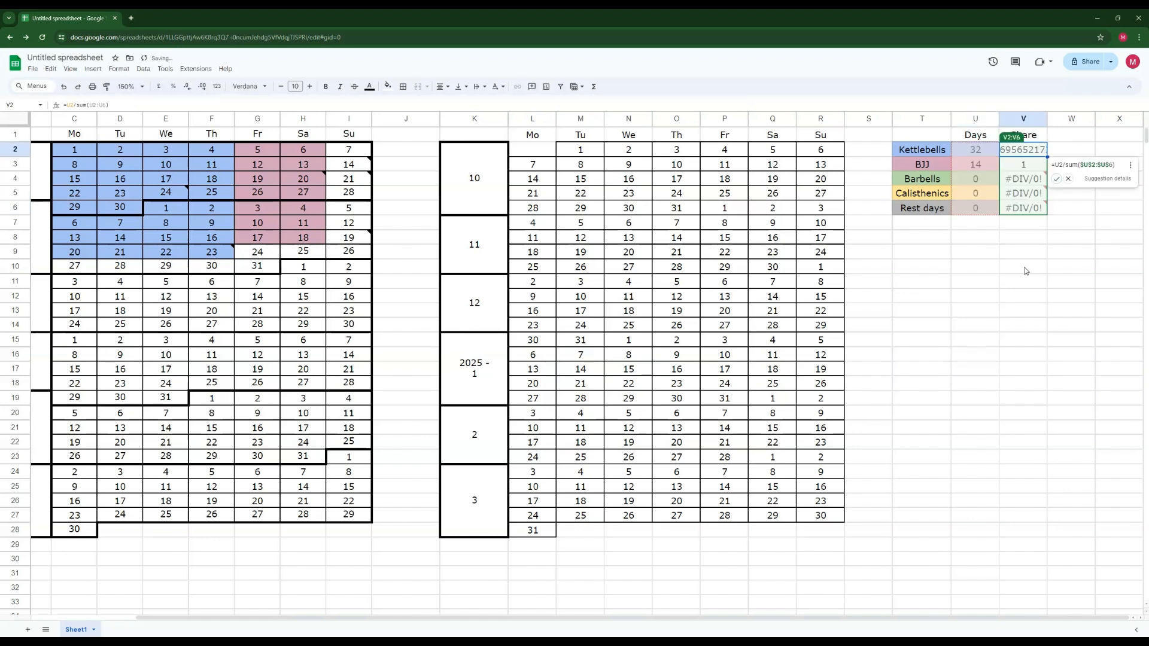
{"action": "left_click", "coordinate": [1056, 179]}
Copy the color formatting of the Days cells U2:U6 onto the Share cells V2:V6
{"action": "left_click", "coordinate": [977, 154]}
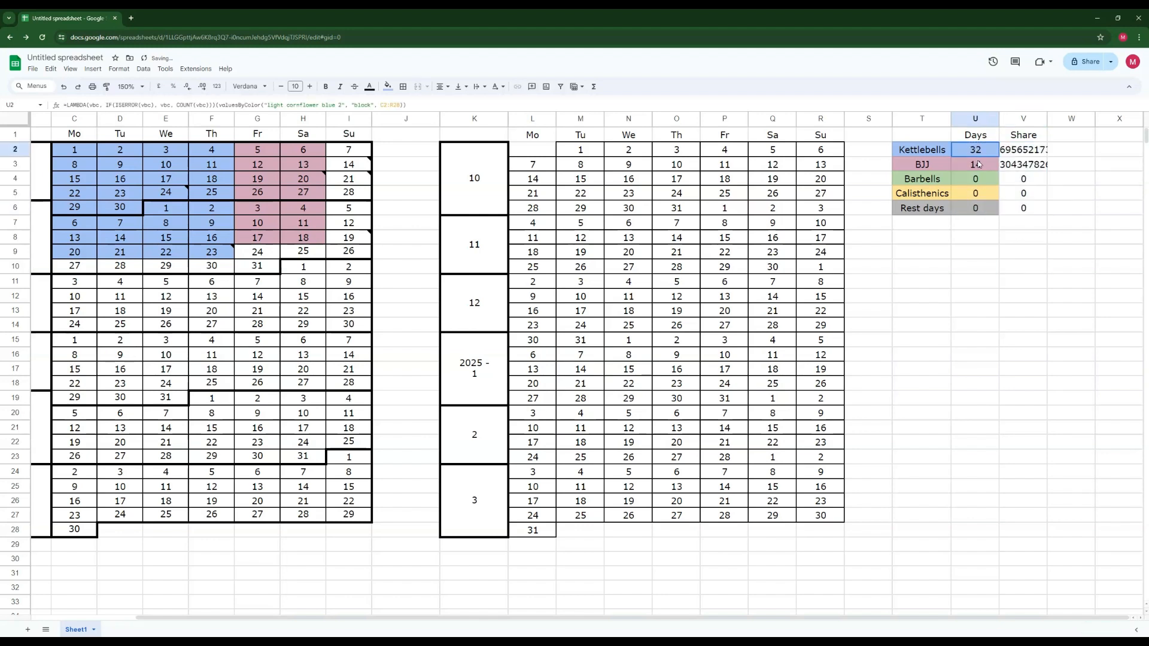
{"action": "left_click_drag", "start_coordinate": [978, 164], "coordinate": [976, 209]}
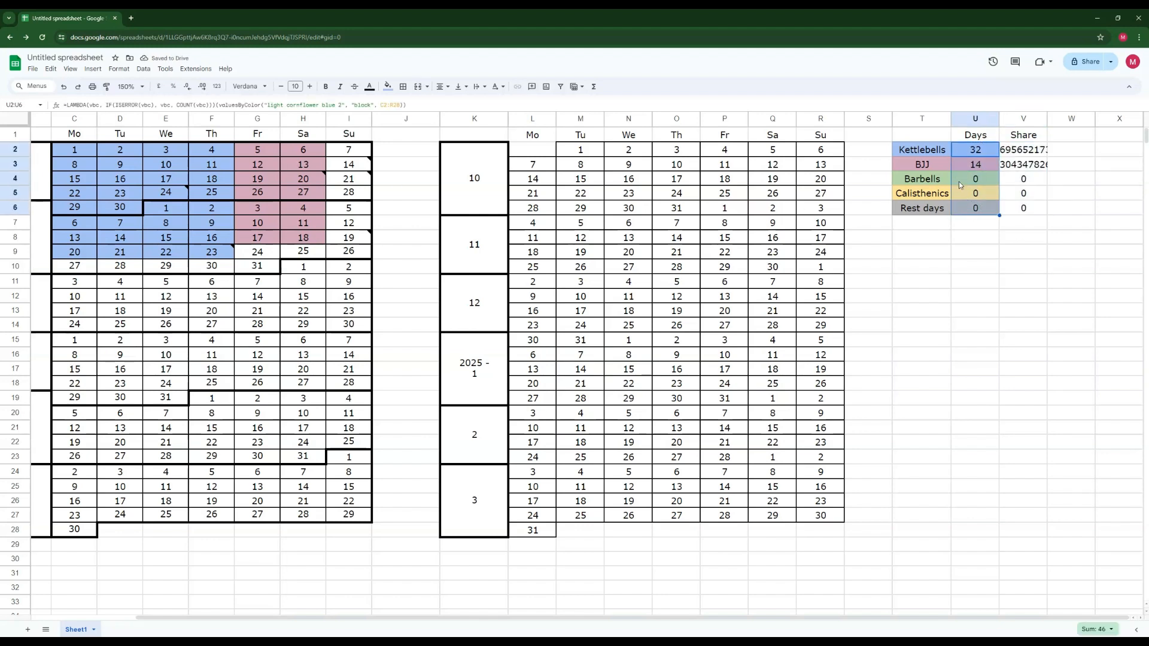
{"action": "left_click", "coordinate": [107, 87]}
{"action": "left_click_drag", "start_coordinate": [1042, 157], "coordinate": [1038, 208]}
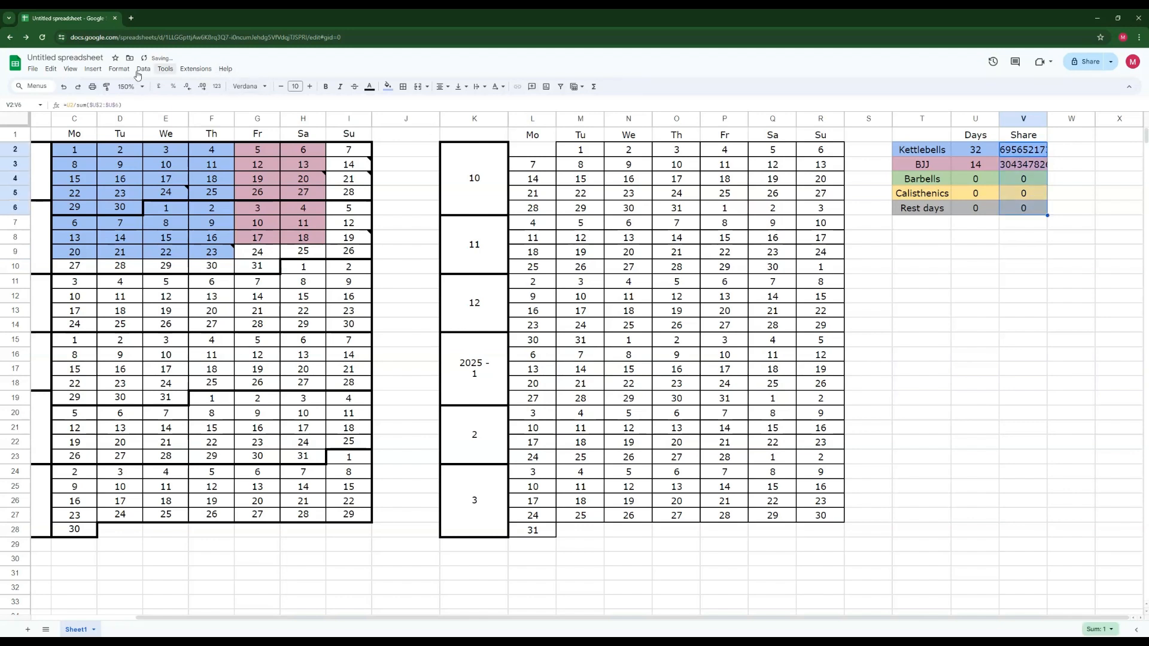
Format the Share values in V2:V6 as percentages with one decimal place
{"action": "left_click", "coordinate": [119, 69]}
{"action": "mouse_move", "coordinate": [139, 110]}
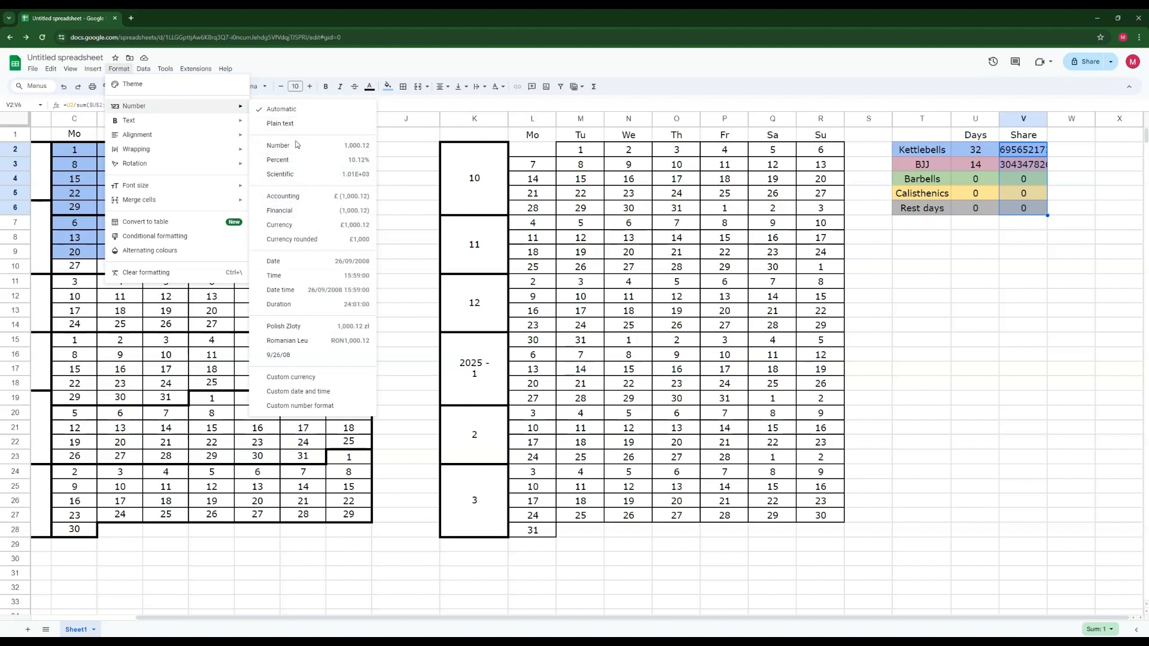
{"action": "left_click", "coordinate": [287, 159]}
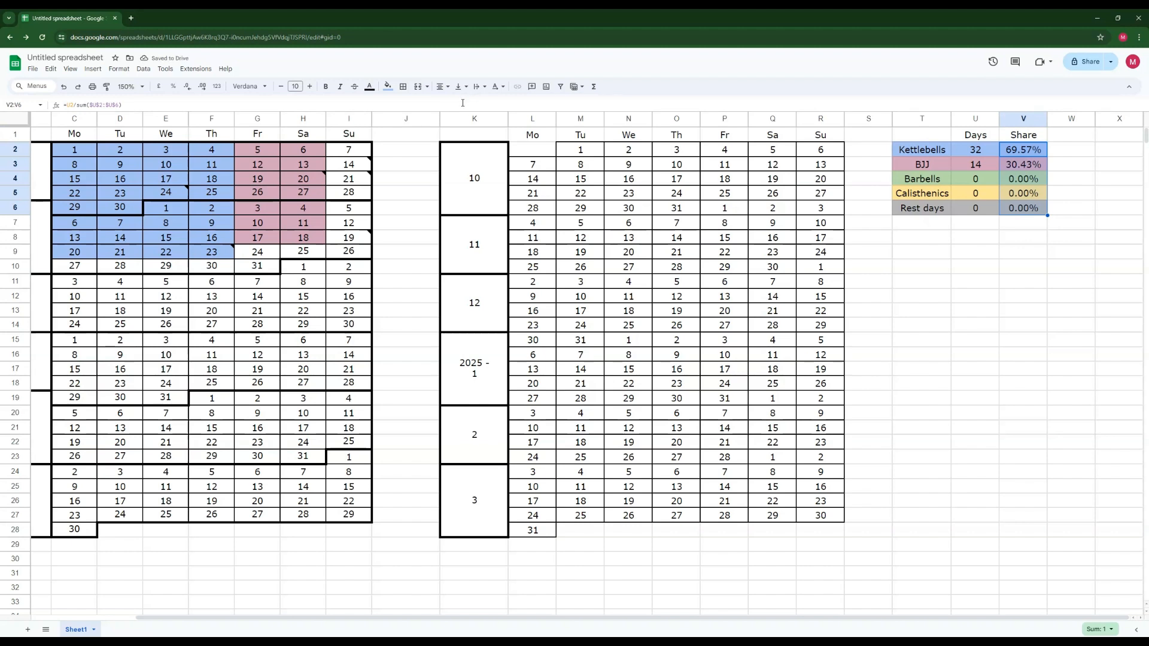
{"action": "left_click", "coordinate": [188, 87]}
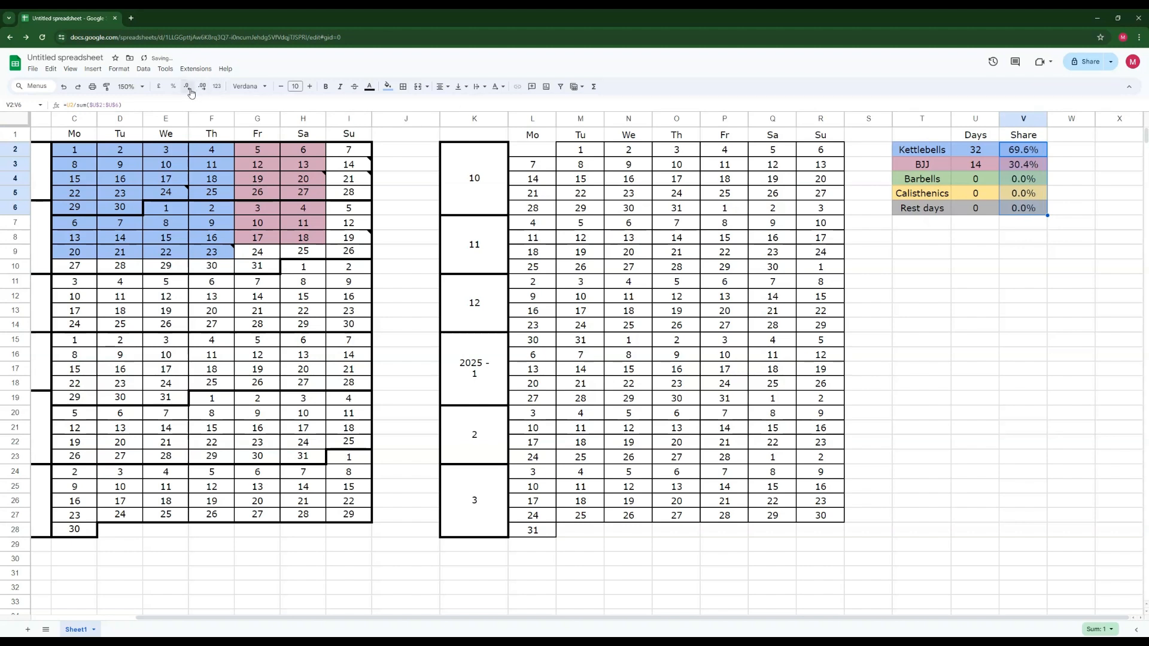
{"action": "left_click", "coordinate": [1021, 257]}
{"action": "left_click", "coordinate": [1017, 311]}
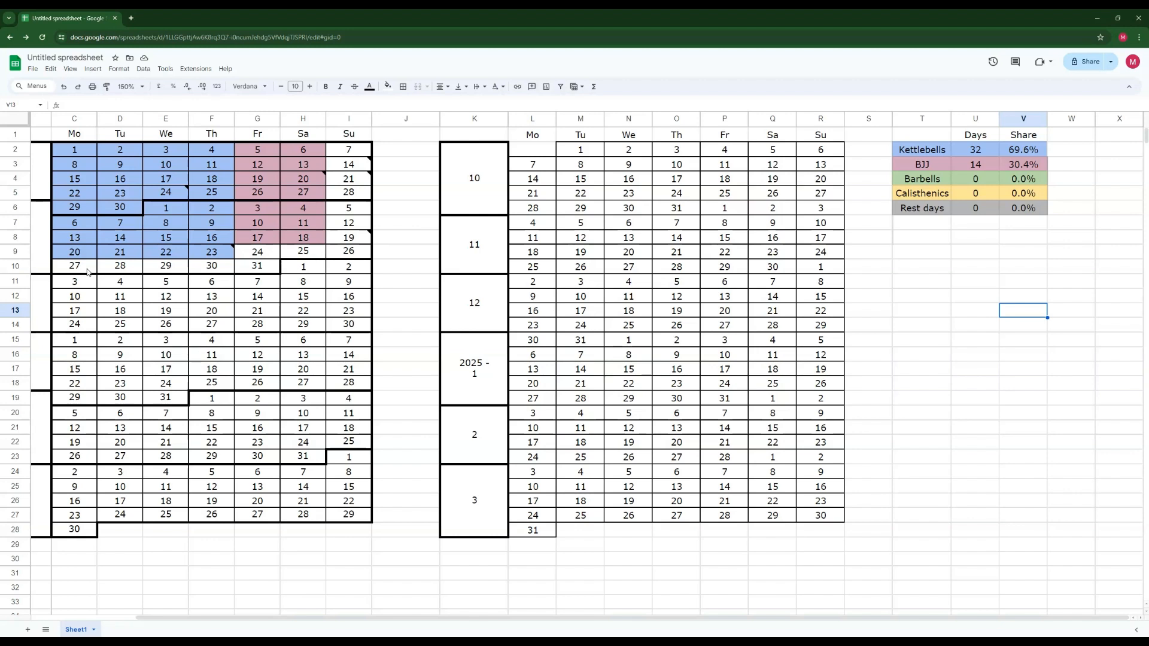
Fill the calendar days in C10:E13 with the yellow Calisthenics color
{"action": "left_click_drag", "start_coordinate": [76, 268], "coordinate": [166, 310]}
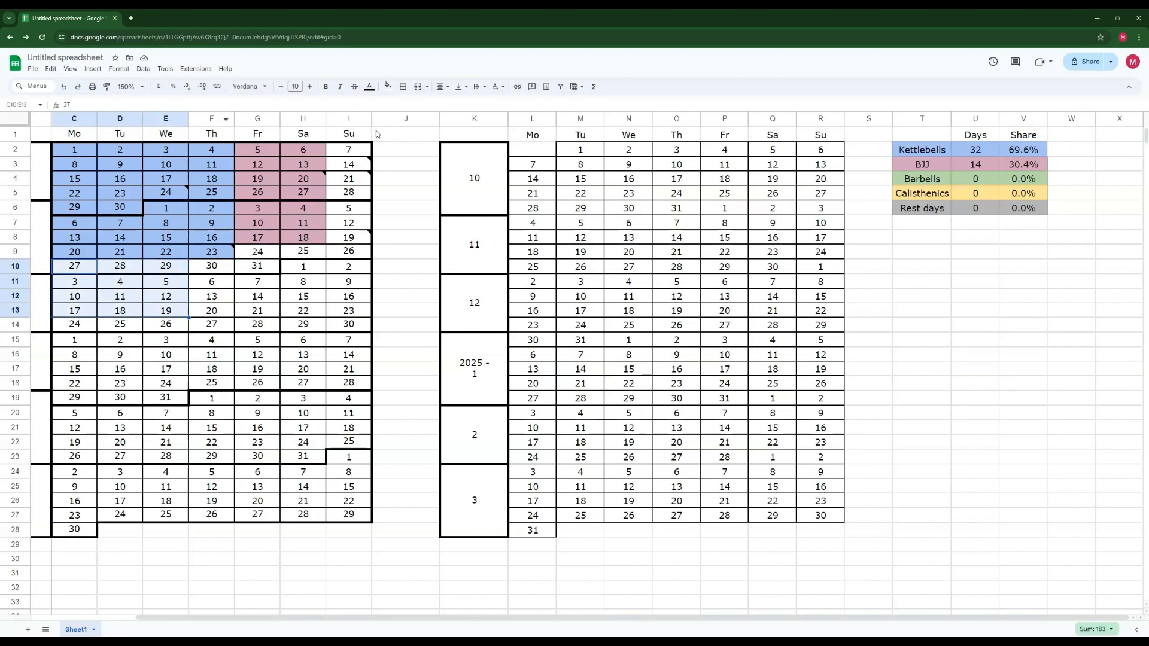
{"action": "left_click", "coordinate": [388, 86]}
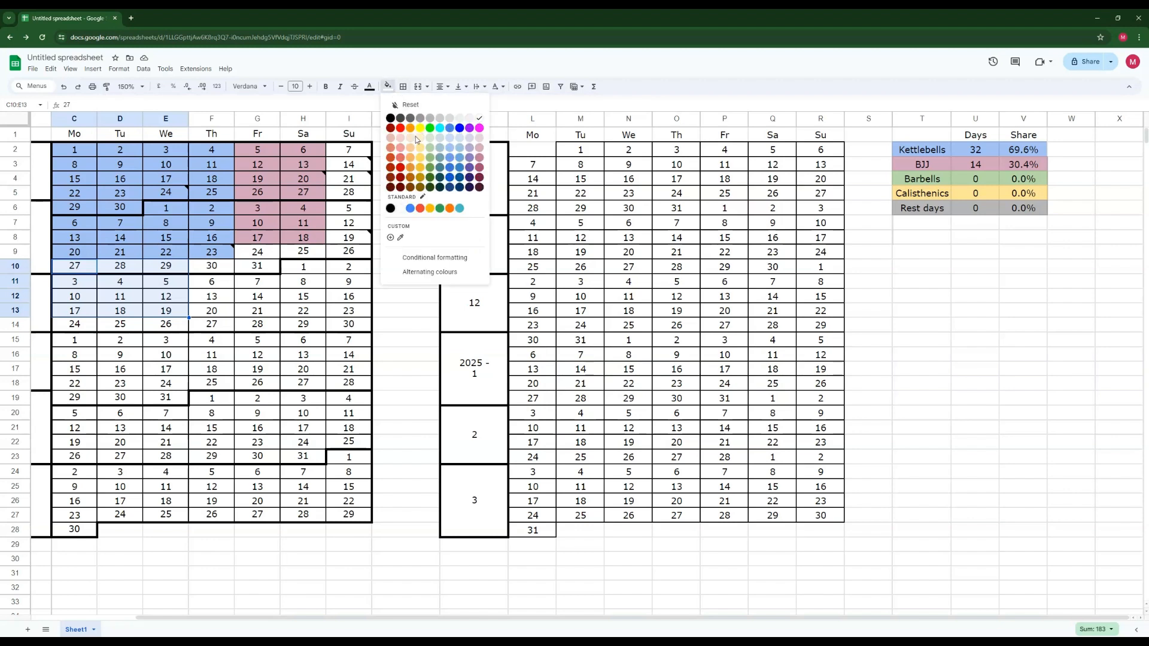
{"action": "left_click", "coordinate": [421, 153]}
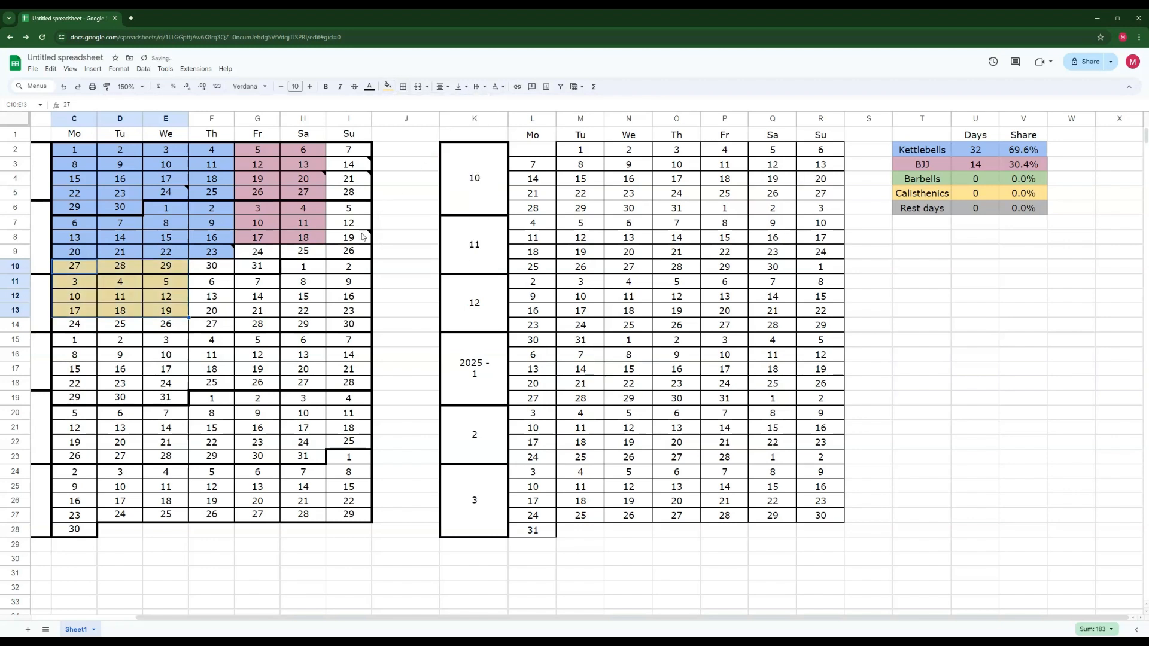
{"action": "left_click", "coordinate": [264, 312]}
Refresh the Function by color results with Power Tools and check the Calisthenics day count and share
{"action": "left_click", "coordinate": [195, 70]}
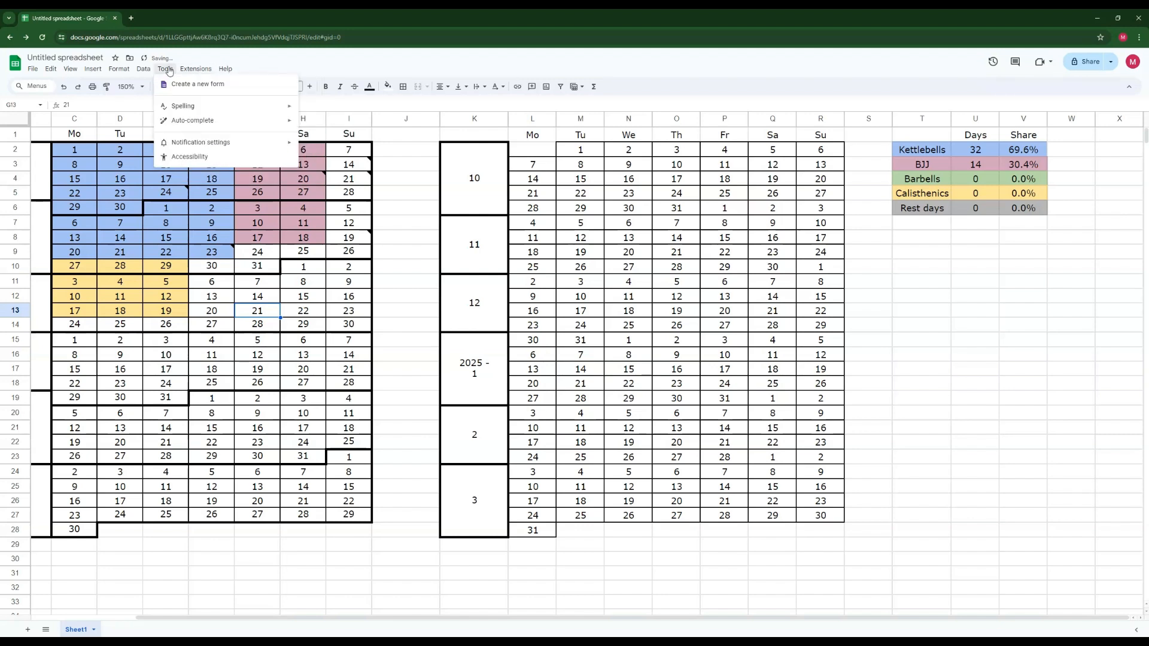
{"action": "mouse_move", "coordinate": [205, 171]}
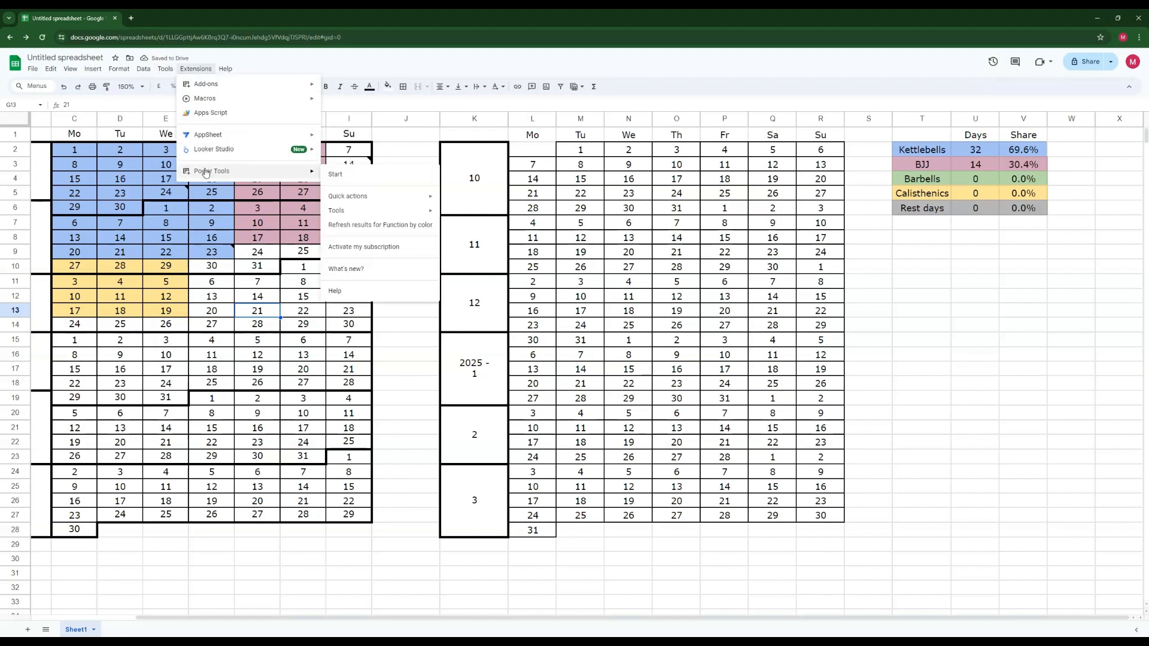
{"action": "left_click", "coordinate": [368, 229]}
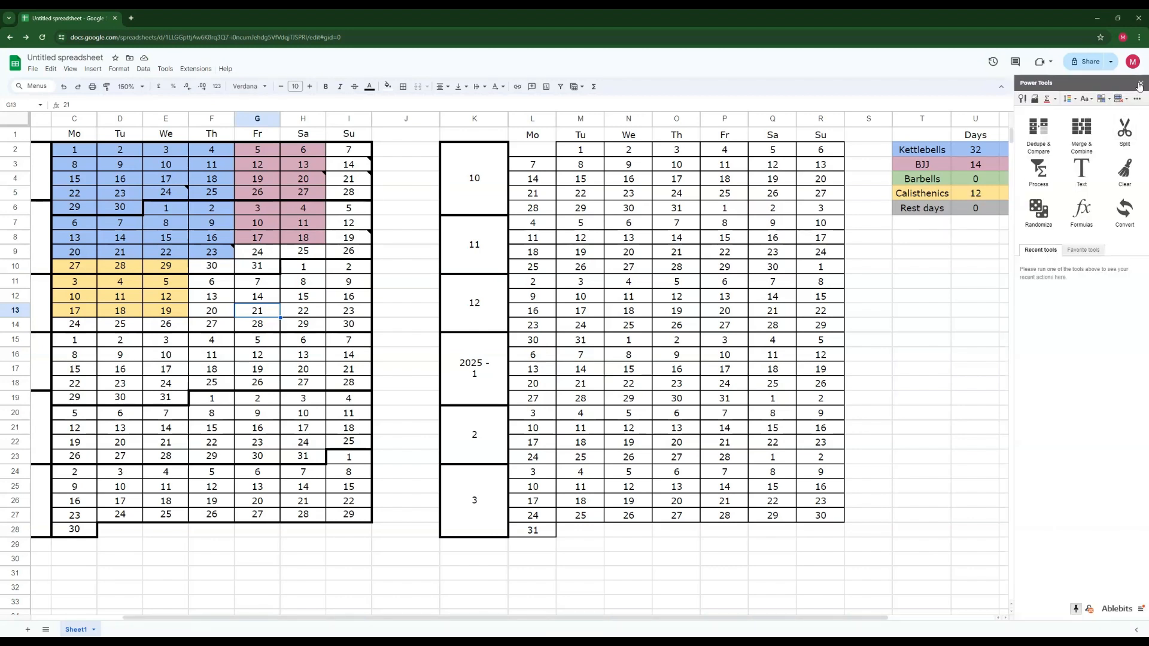
{"action": "left_click", "coordinate": [1141, 82]}
{"action": "left_click_drag", "start_coordinate": [919, 196], "coordinate": [1024, 193]}
{"action": "left_click", "coordinate": [978, 251]}
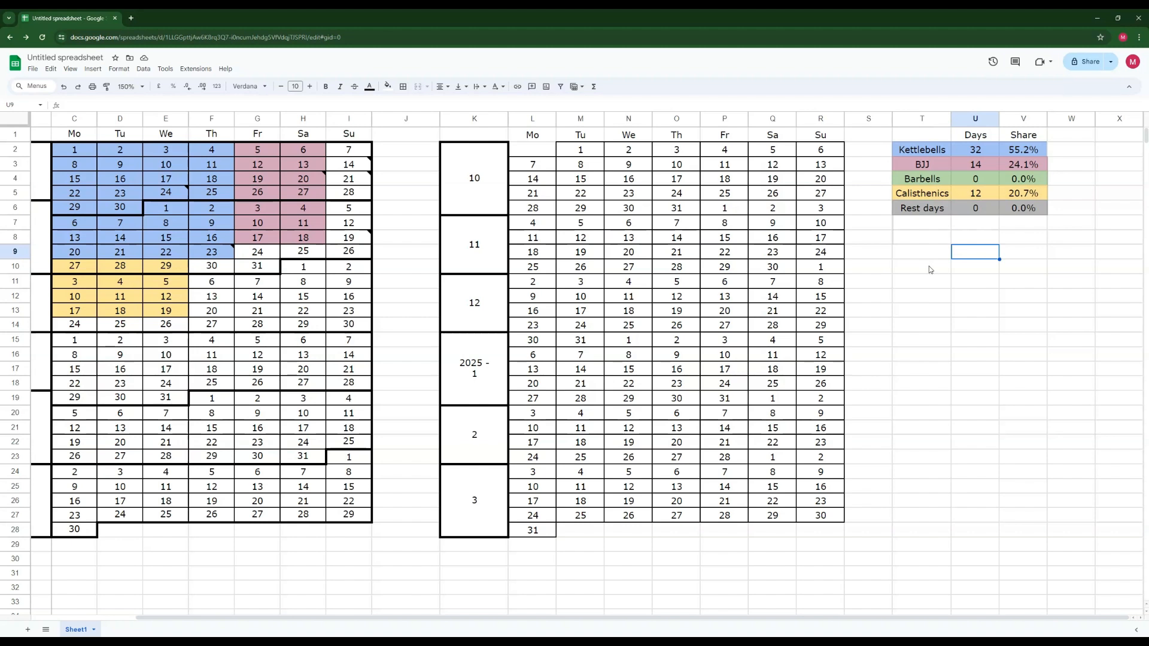